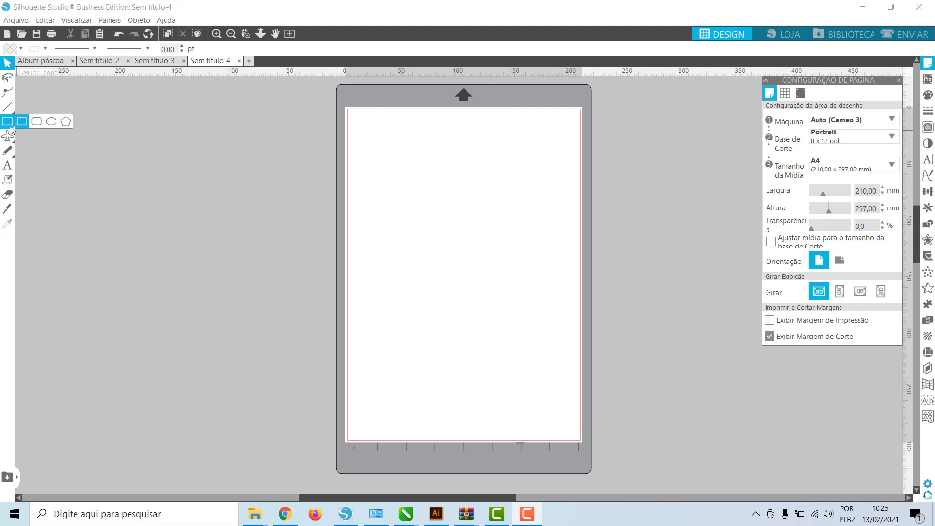
- Draw a rectangle on the page, sized 105 mm wide by 148 mm high, and move it slightly higher
mouse_move(387, 200)
left_mouse_down()
mouse_move(460, 229)
mouse_move(530, 349)
mouse_move(527, 396)
left_mouse_up()
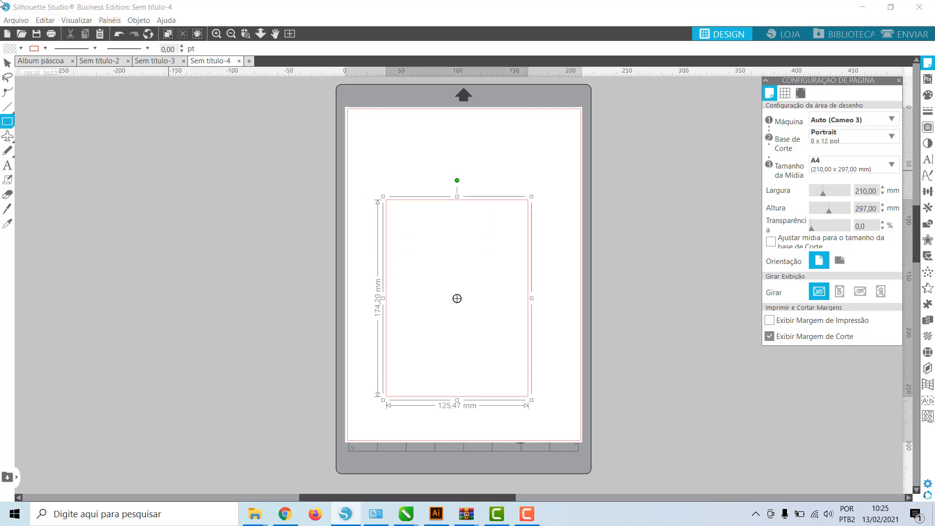
left_click(8, 62)
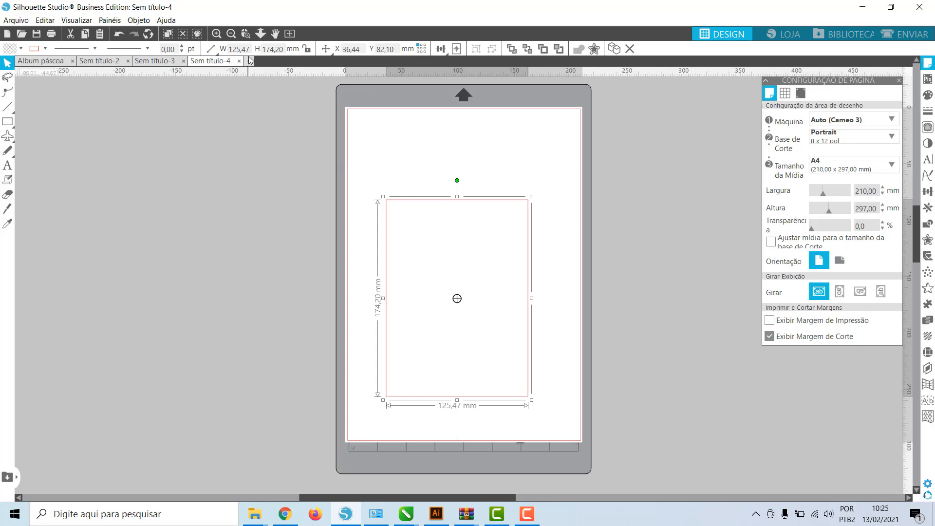
left_click_drag(218, 53, 214, 57)
type("1")
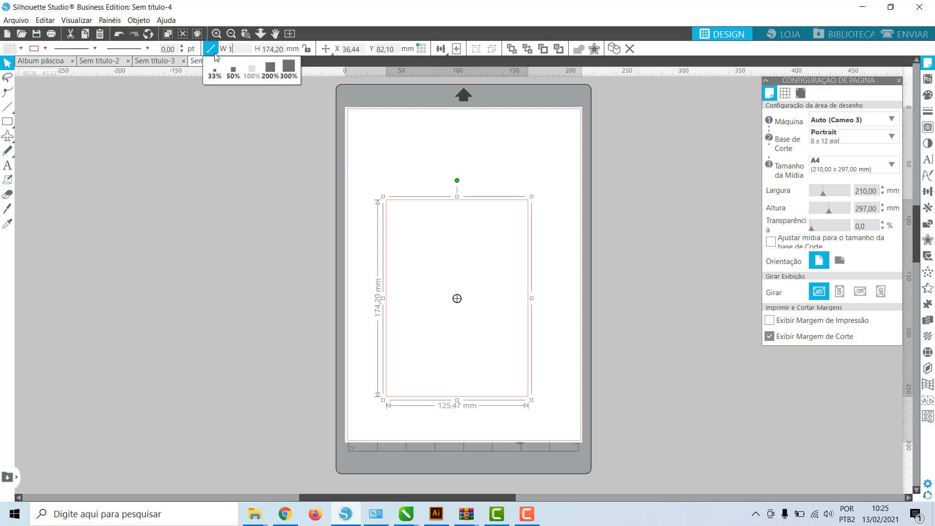
type("05")
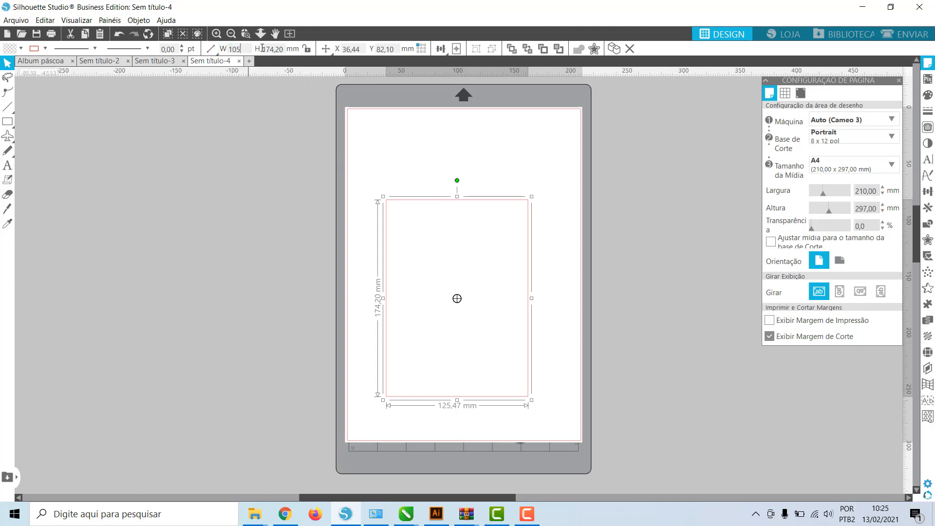
left_click_drag(262, 50, 295, 54)
type("148")
key("Return")
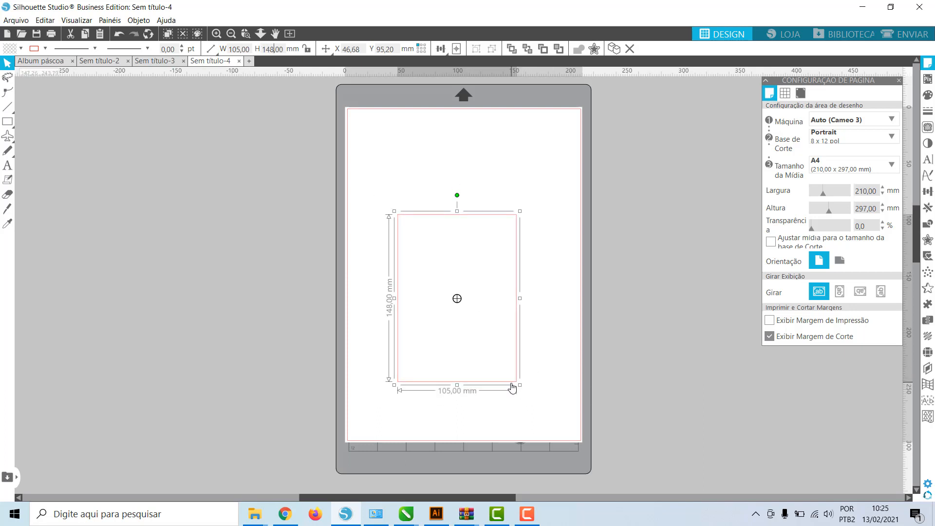
left_click_drag(512, 386, 516, 356)
left_click(398, 324)
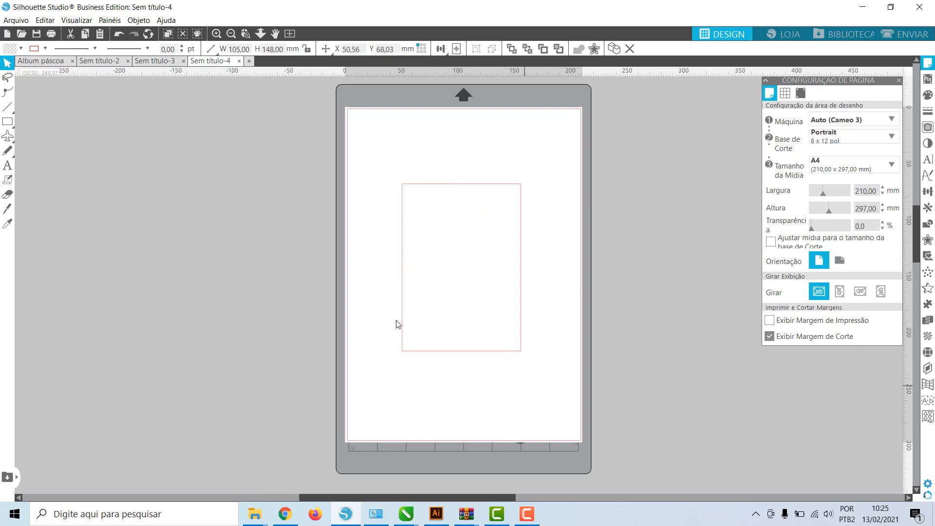
- Set the rectangle's height to 153 mm
left_click(438, 352)
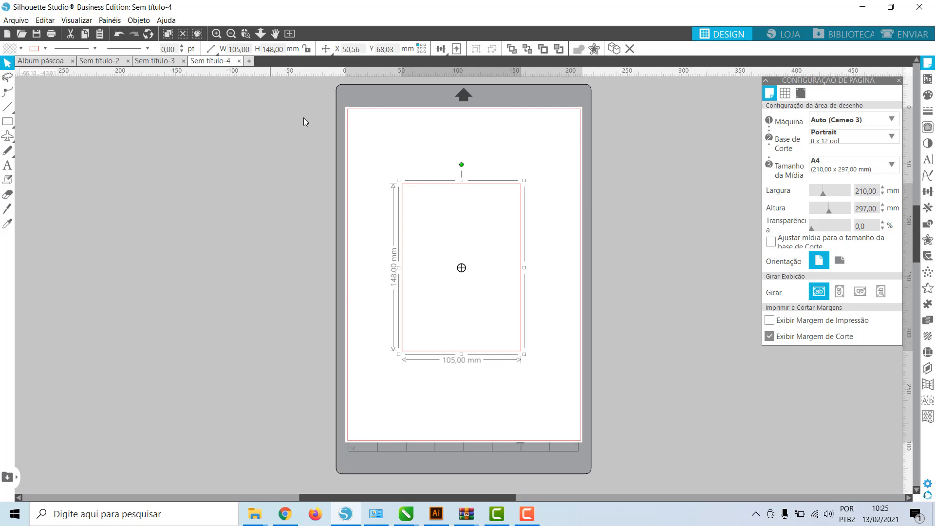
key("BackSpace")
key("BackSpace")
key("BackSpace")
key("BackSpace")
key("BackSpace")
type("004")
key("BackSpace")
key("BackSpace")
type("53,")
key("Return")
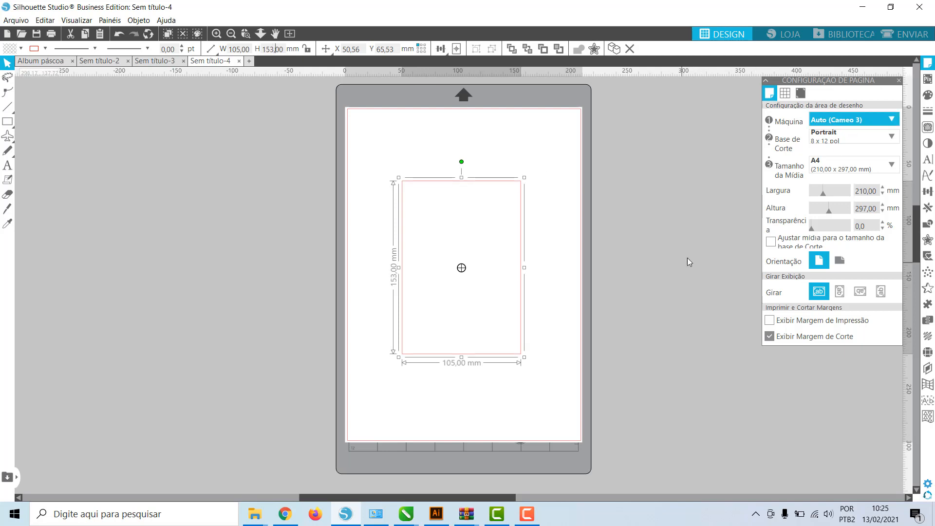
left_click(626, 247)
left_click(519, 354)
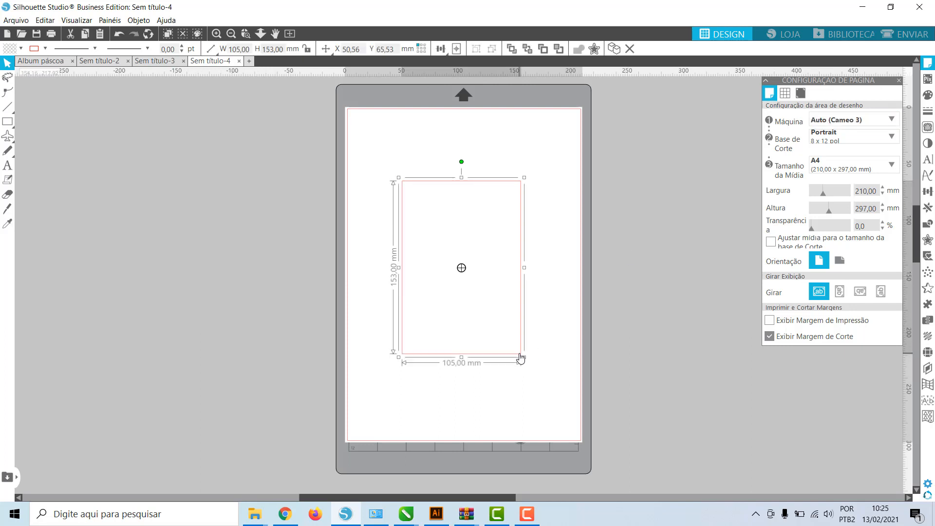
- Draw a strip about 105 mm wide and 12 mm high, aligned flush with the large rectangle's upper edge
left_click_drag(916, 253, 916, 251)
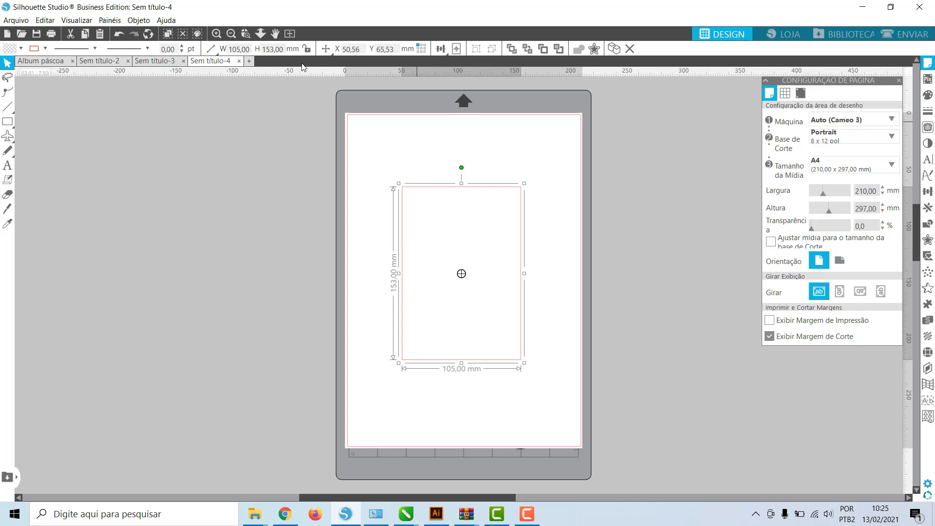
left_click(216, 33)
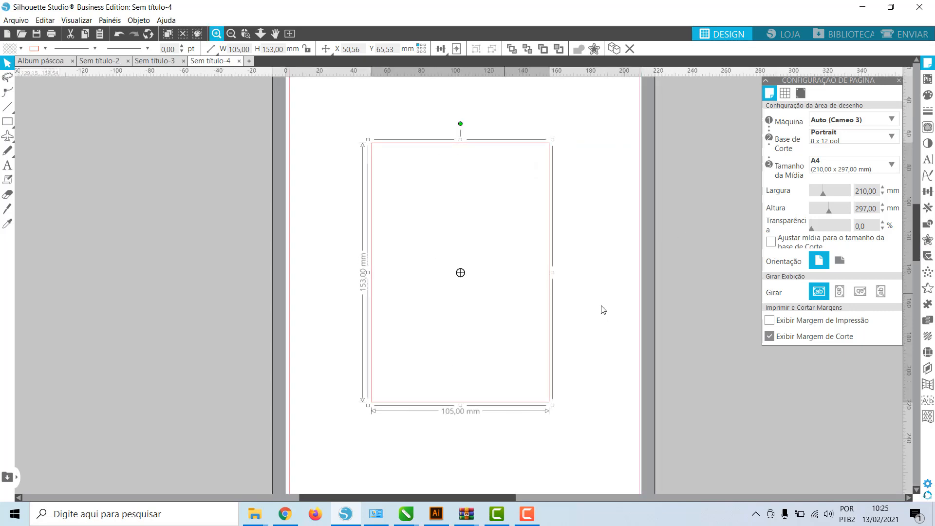
left_click(7, 121)
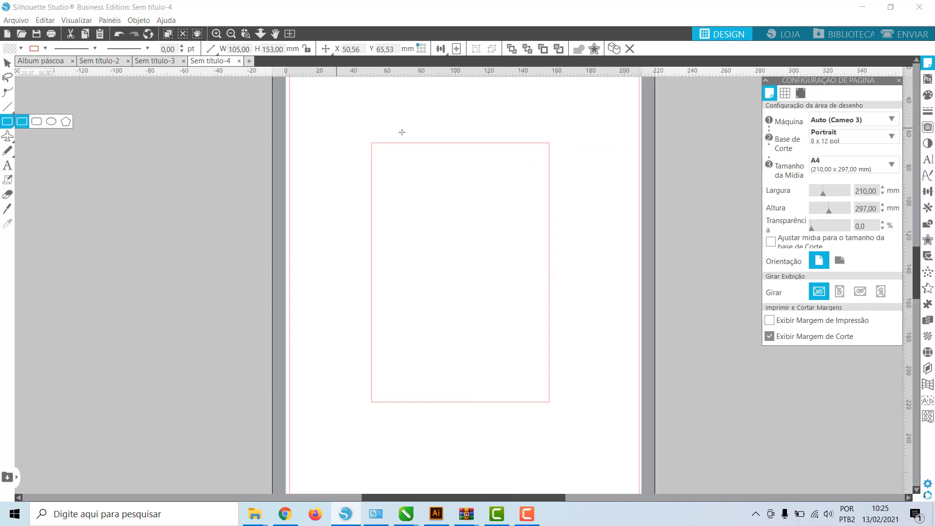
left_click_drag(370, 142, 549, 170)
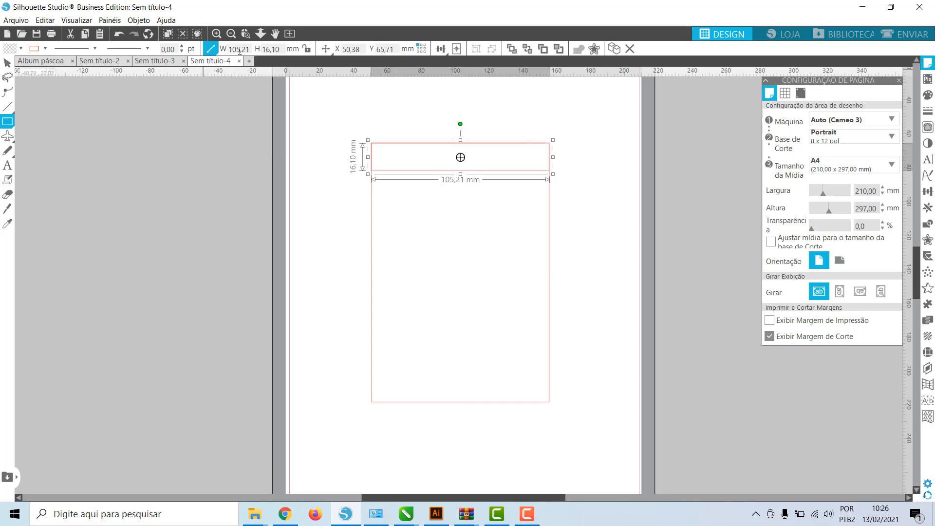
left_click(283, 50)
type("12")
key("Return")
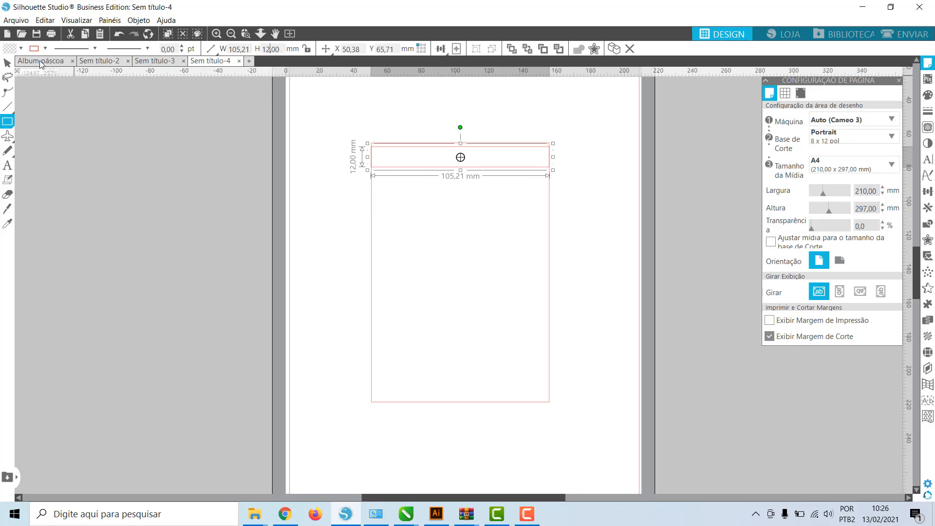
left_click(8, 62)
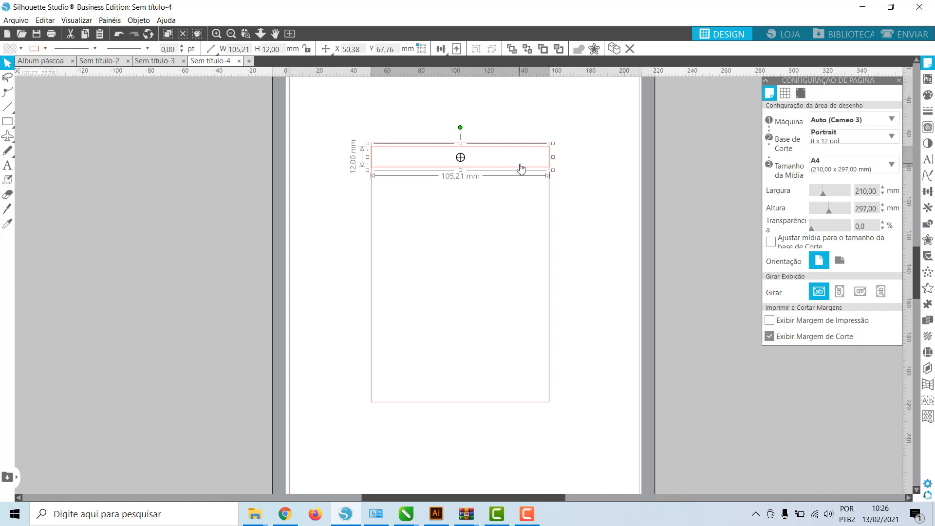
left_click_drag(525, 173, 525, 168)
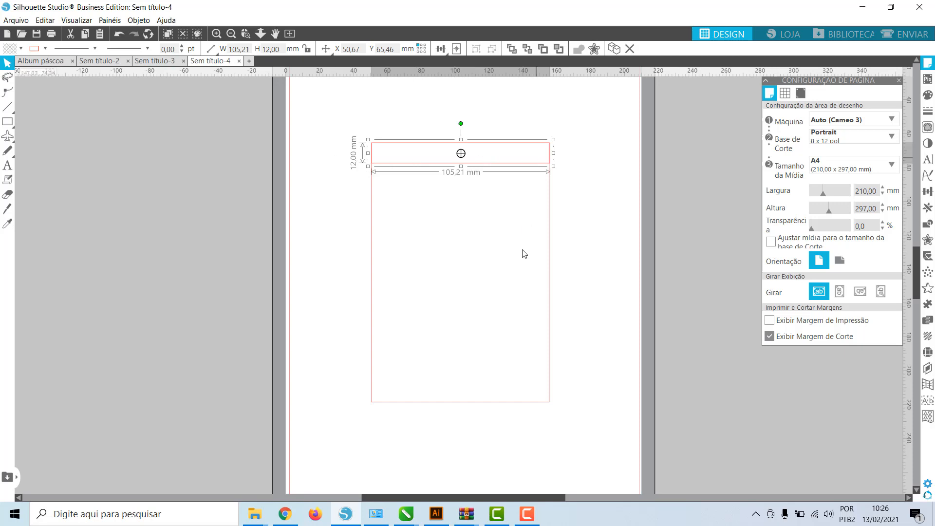
- Fill the large rectangle with the image "capa 2" from the "Dia da mulher" desktop folder
left_click(345, 514)
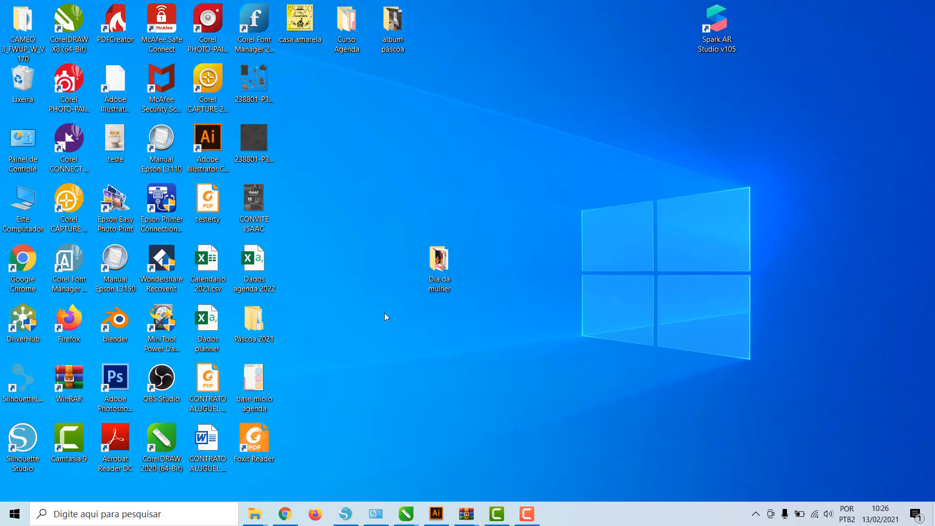
double_click(453, 253)
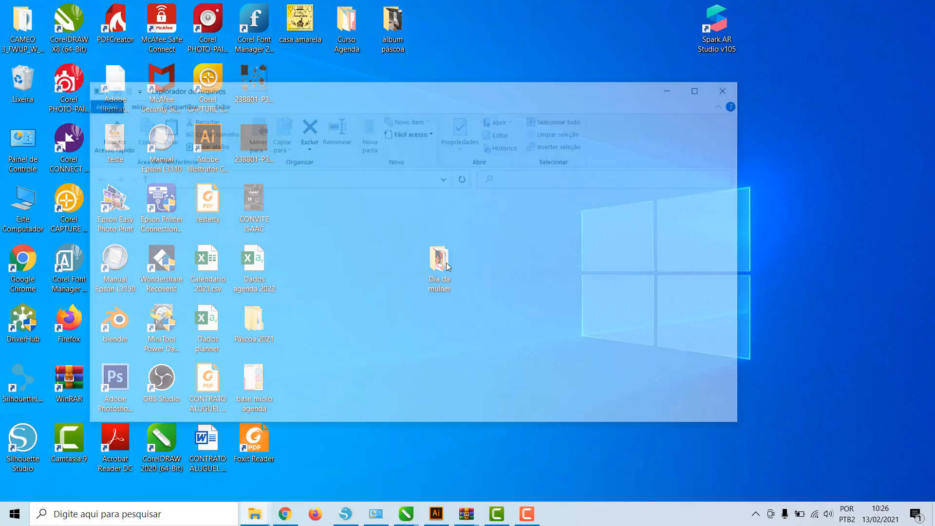
left_click(698, 96)
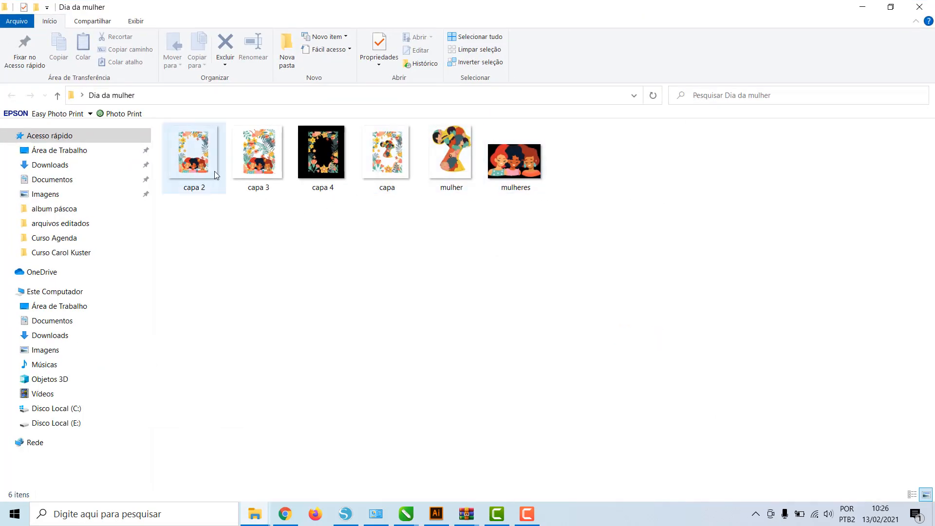
left_click_drag(202, 170, 449, 389)
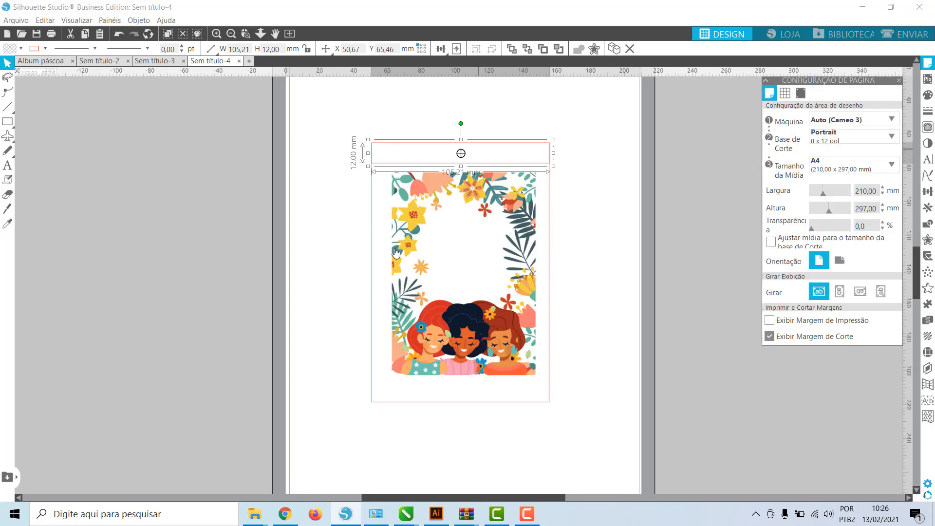
- Scale the large rectangle's image pattern fill to 133% so it covers the whole shape
left_click(498, 365)
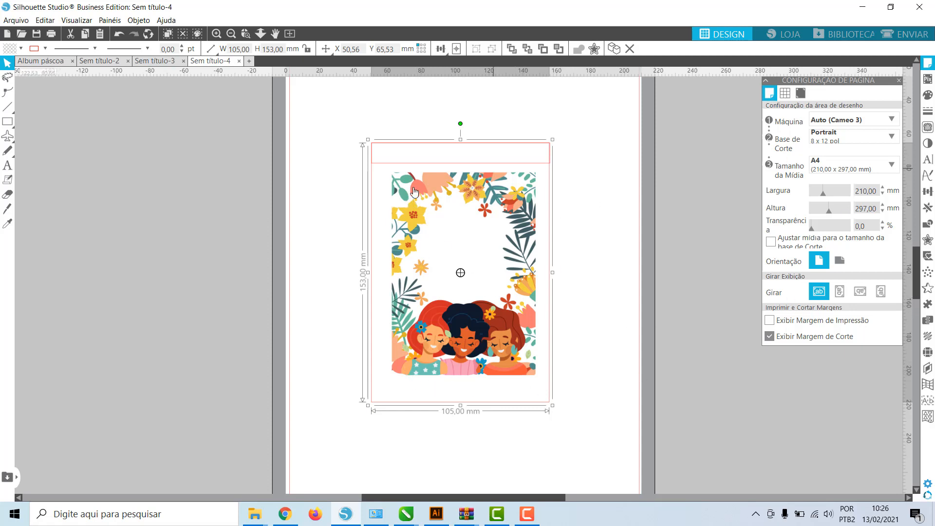
left_click(928, 96)
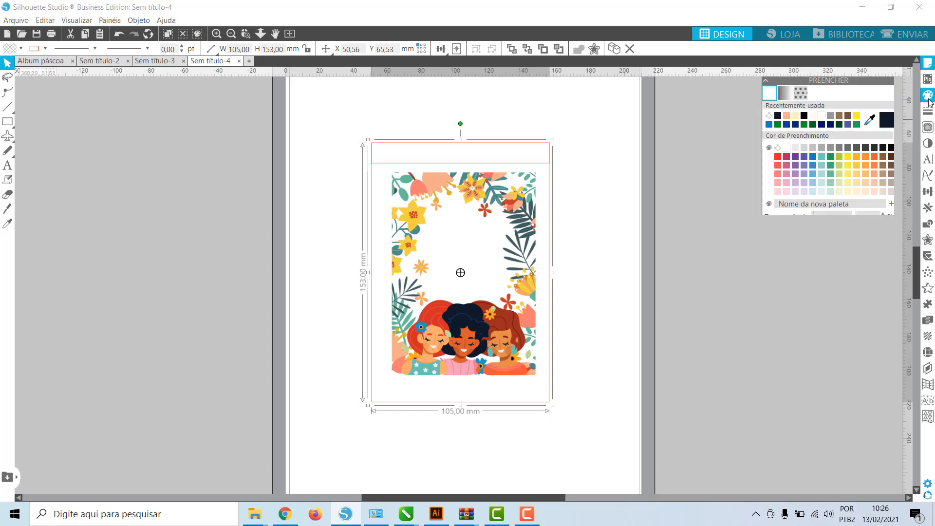
left_click(801, 95)
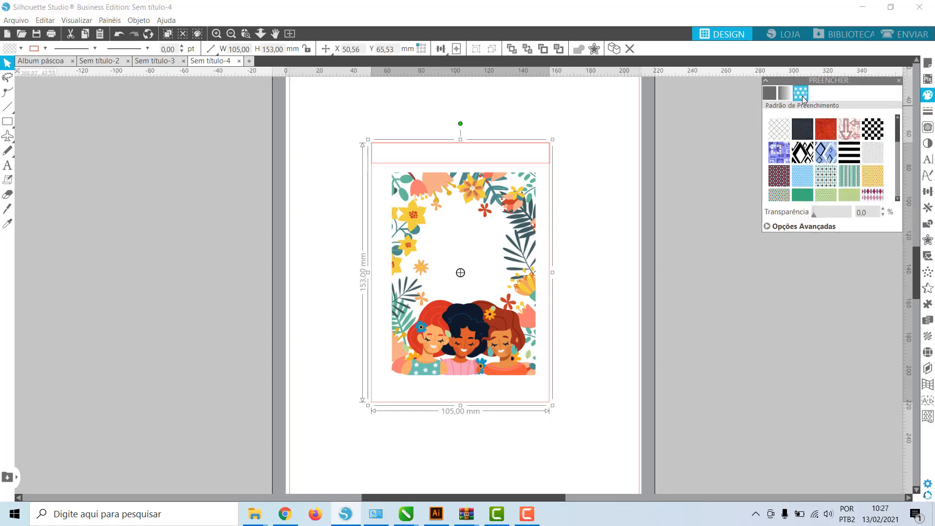
left_click(767, 226)
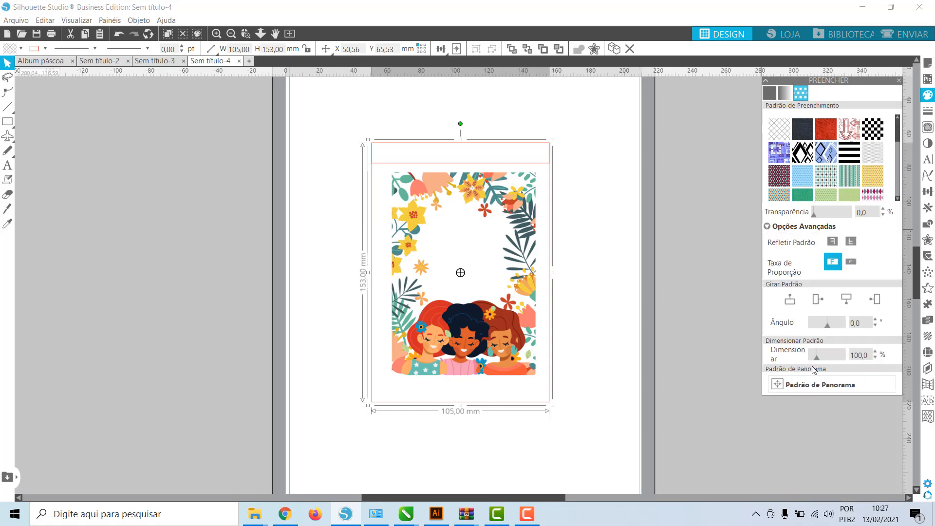
left_click_drag(816, 359, 819, 358)
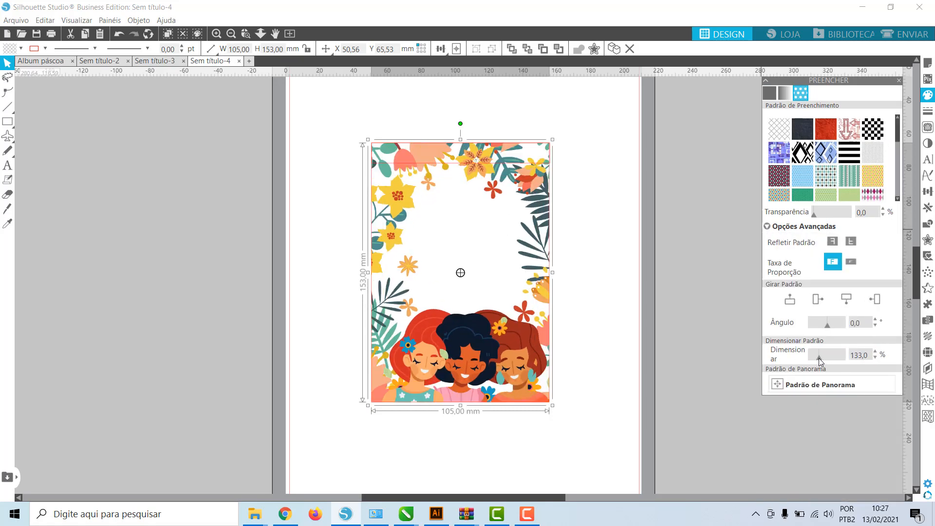
- Pan the pattern fill slightly left and up within the large rectangle
left_click(778, 386)
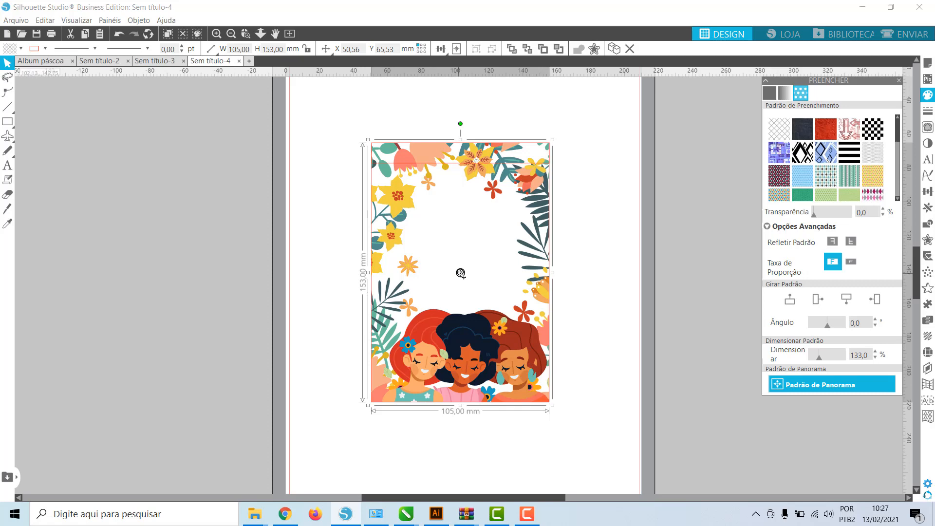
left_click_drag(460, 273, 457, 274)
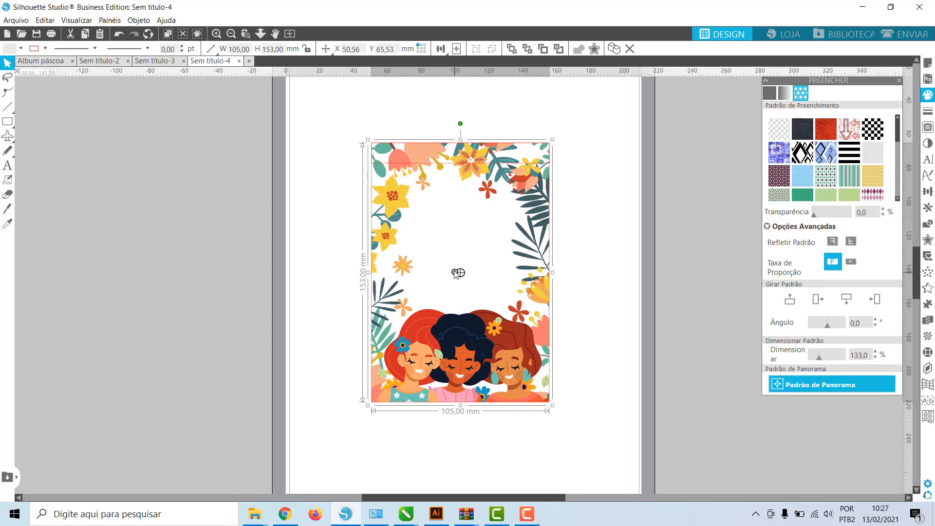
left_click_drag(457, 273, 457, 272)
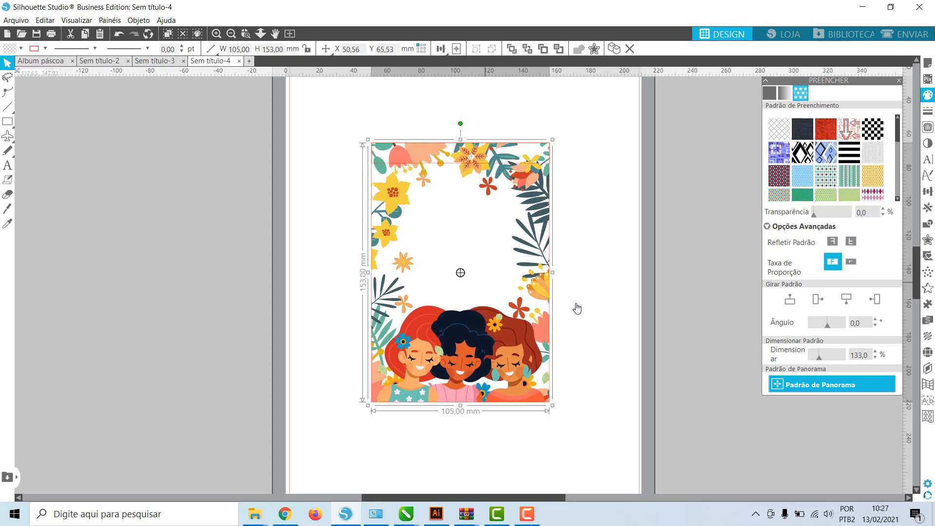
left_click(624, 297)
- Fill the 12 mm strip at the rectangle's upper edge with the recently used light cream colour
left_click(449, 168)
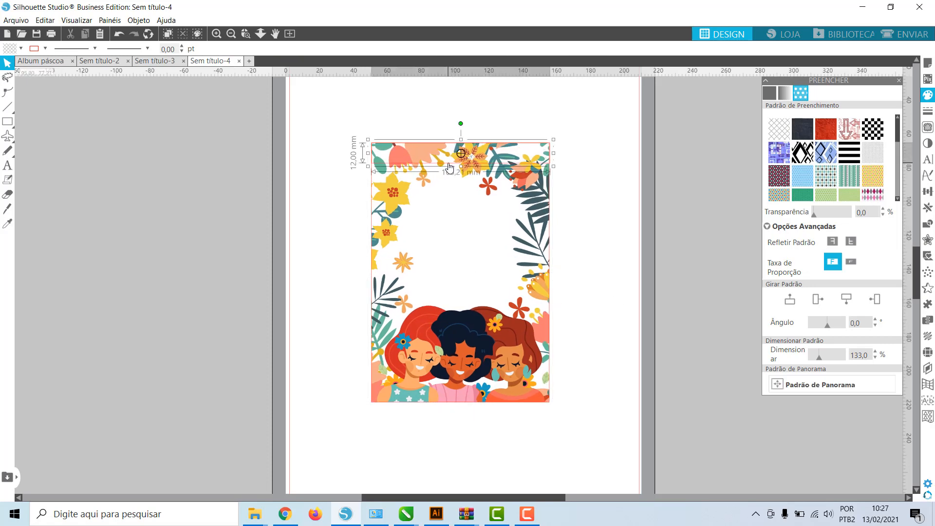
left_click(927, 101)
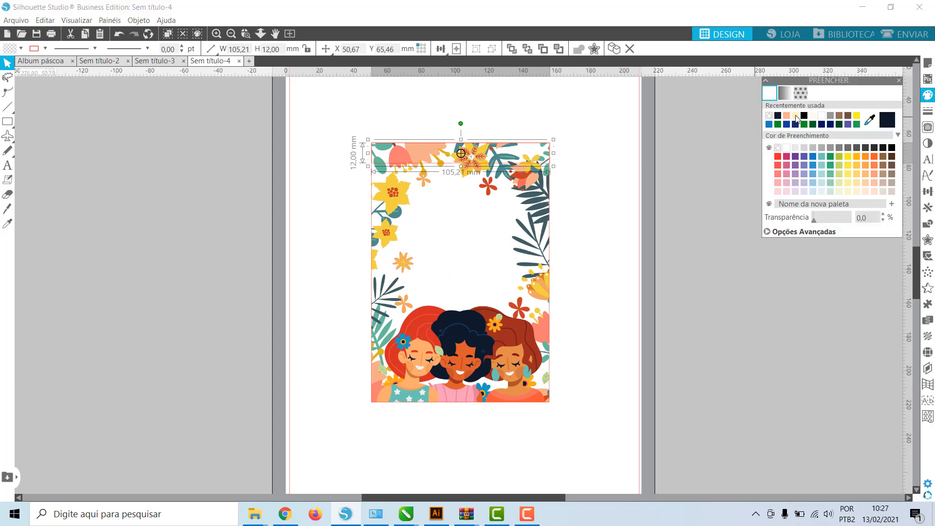
left_click(797, 119)
left_click(617, 174)
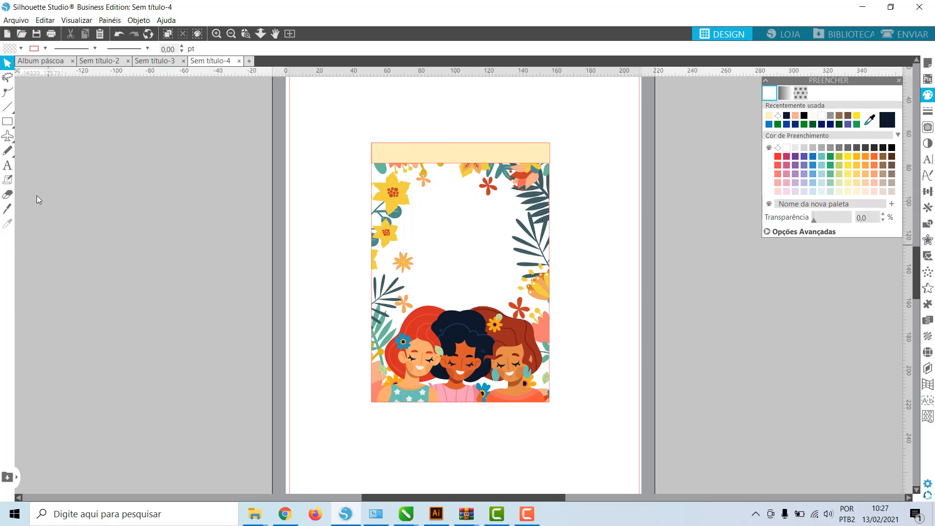
- Add the text "8" in the empty area left of the page
left_click(7, 166)
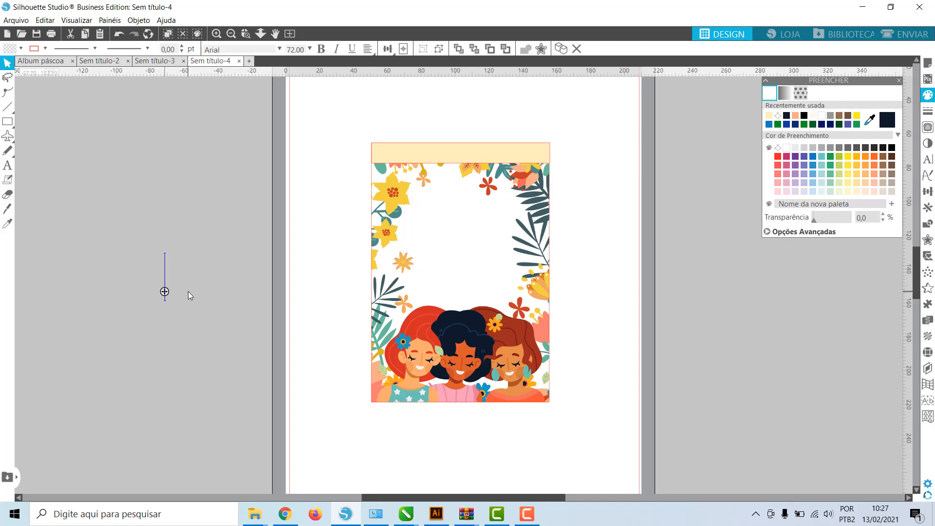
type("8")
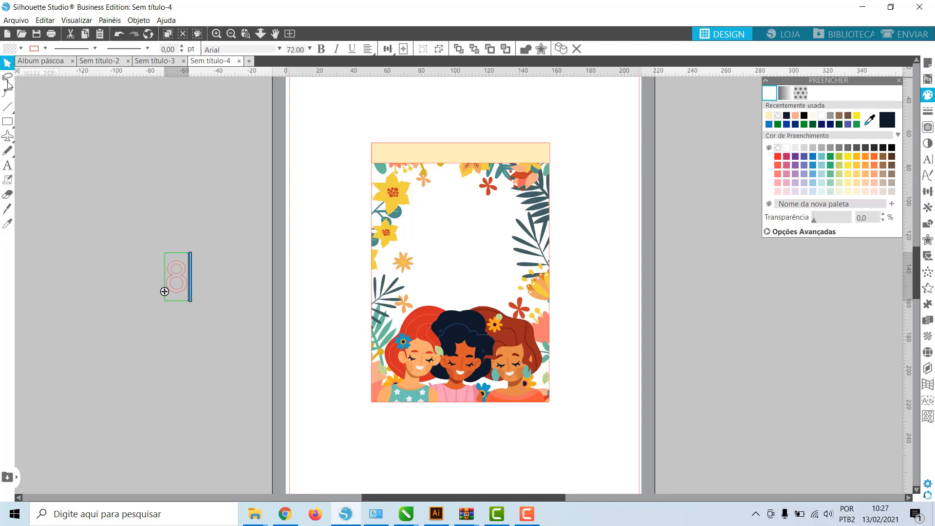
left_click(180, 246)
- Set the "8" in the Amarillo font and enlarge it proportionally to about 29 × 58 mm
left_click(174, 285)
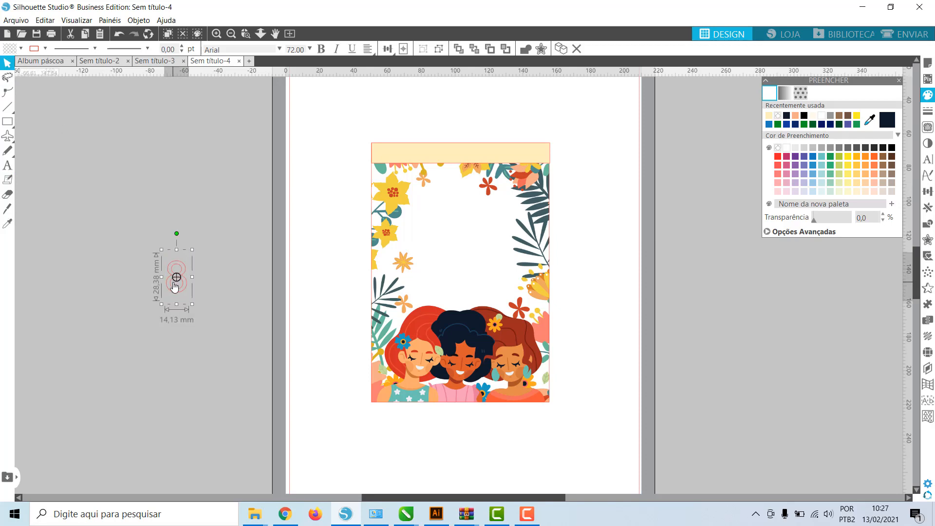
left_click(923, 162)
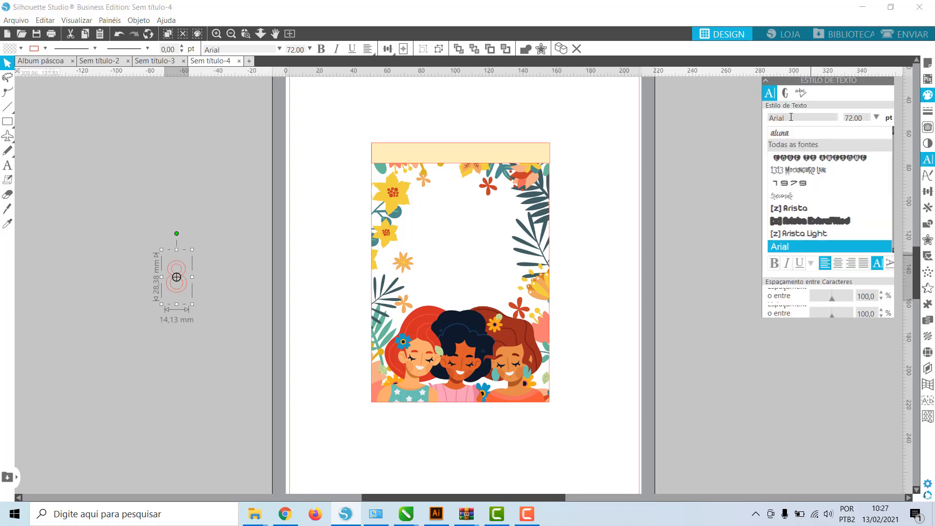
type("ma")
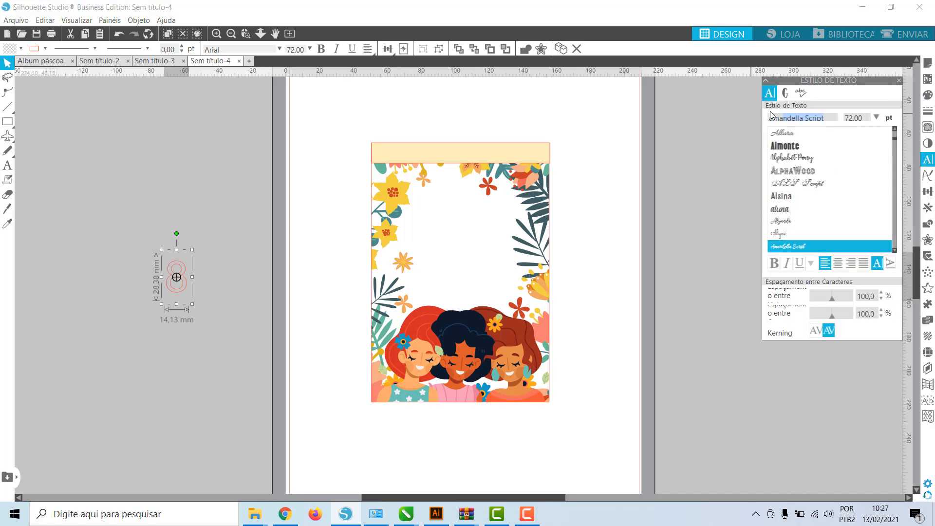
key("Return")
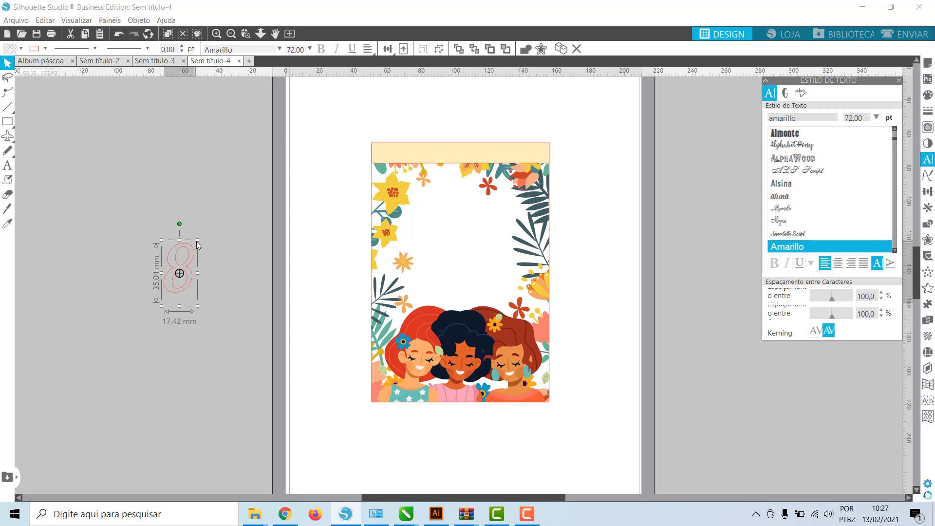
left_click_drag(197, 241, 227, 209)
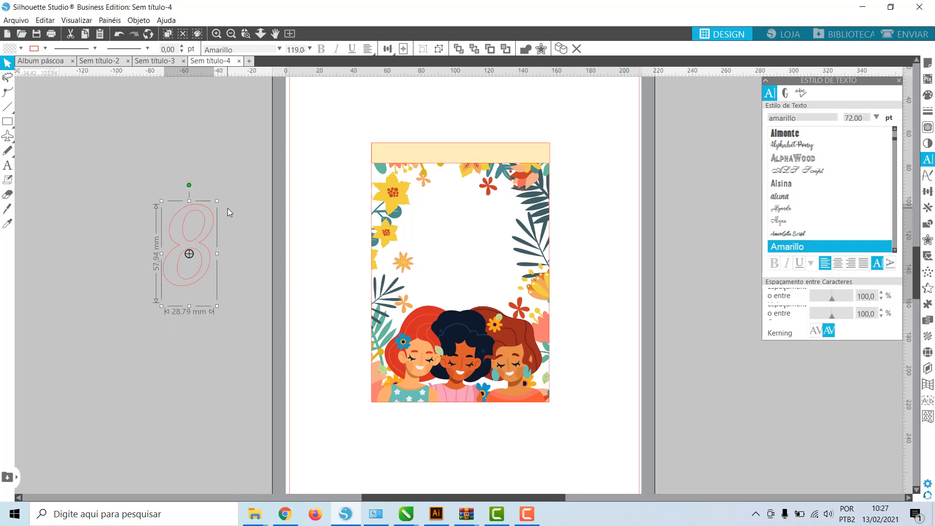
- Duplicate the "8" just below the original and convert the copy to a path
left_click_drag(205, 275, 220, 393)
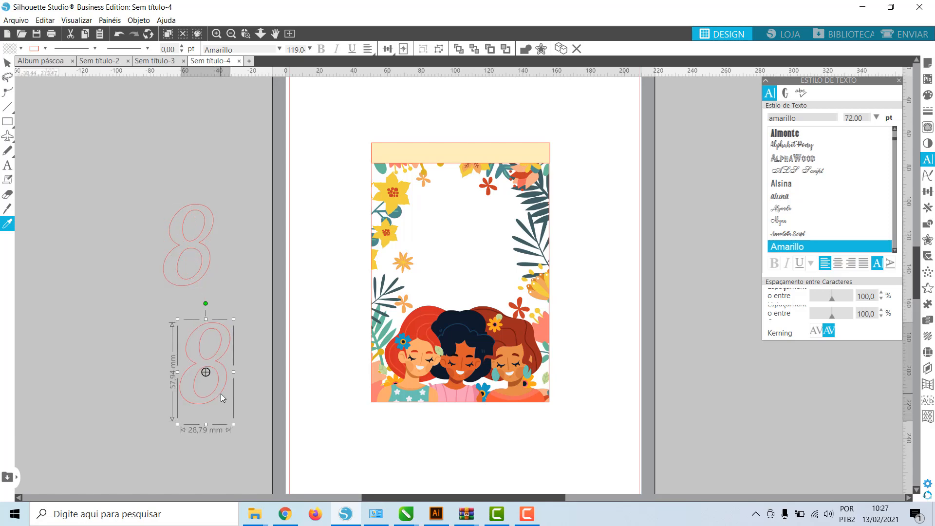
right_click(221, 394)
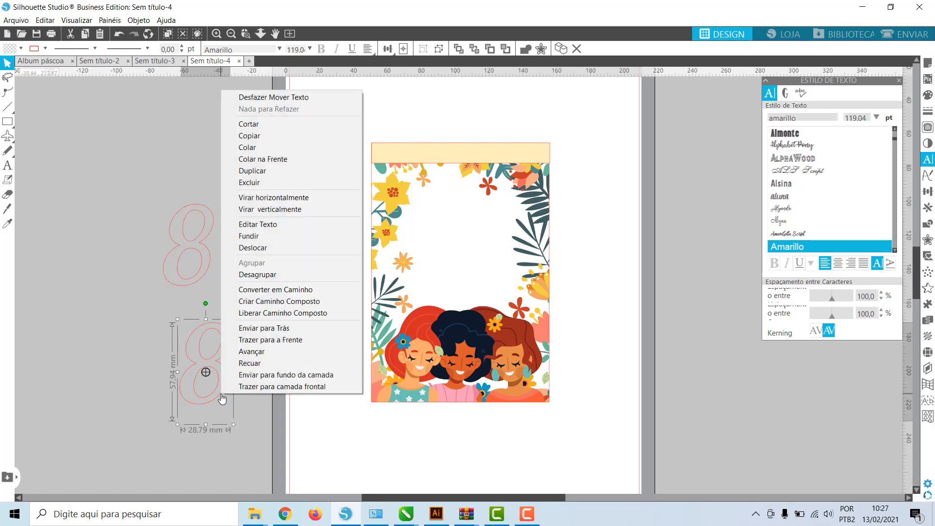
left_click(283, 290)
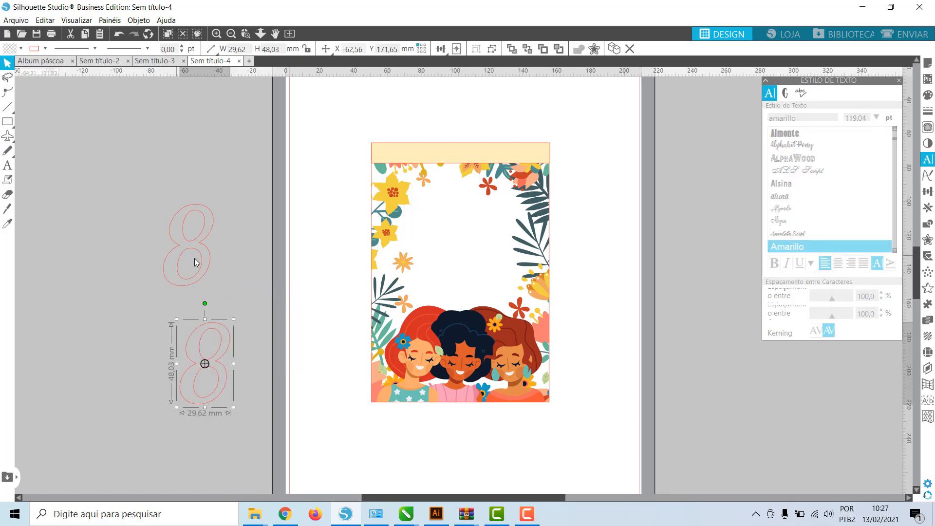
- Add the text "Março" above the two 8s and set it in the Amatic font
left_click(7, 165)
left_click(166, 172)
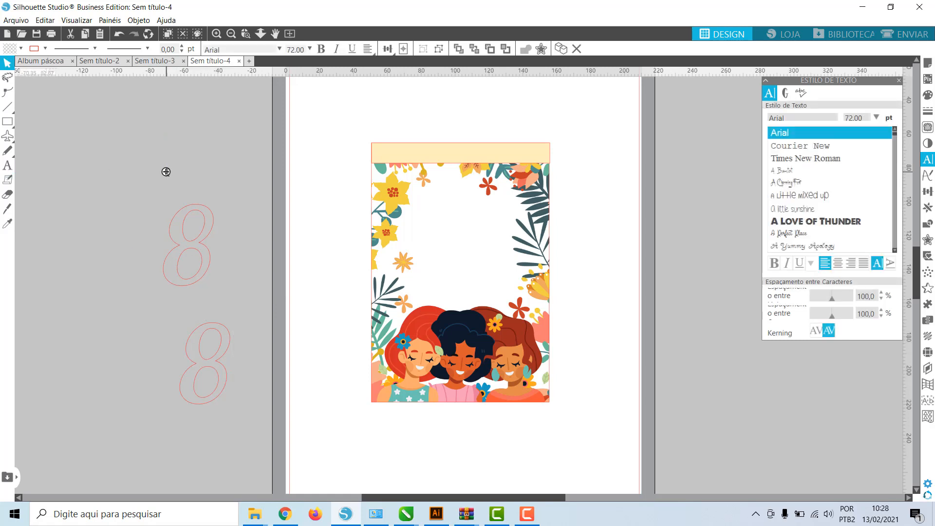
type("Março")
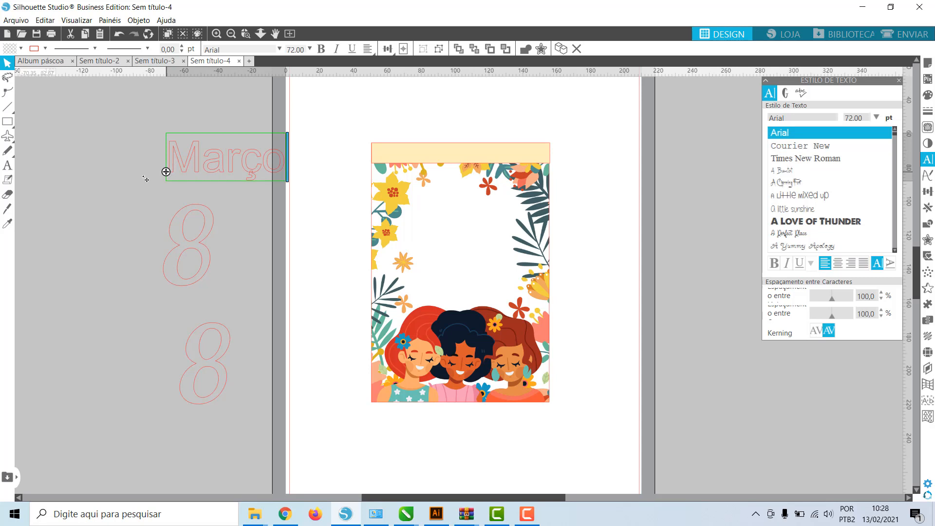
left_click(292, 184)
left_click(225, 157)
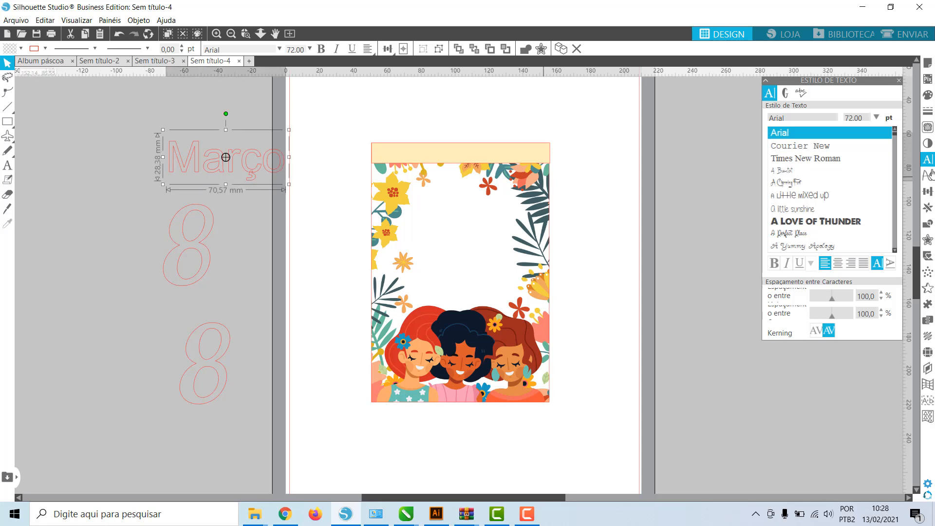
left_click_drag(894, 135, 894, 131)
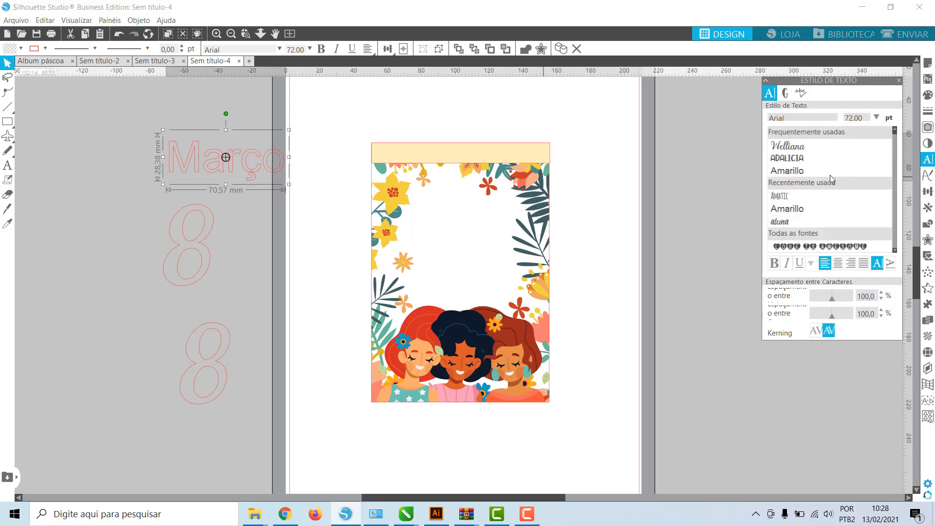
left_click(795, 197)
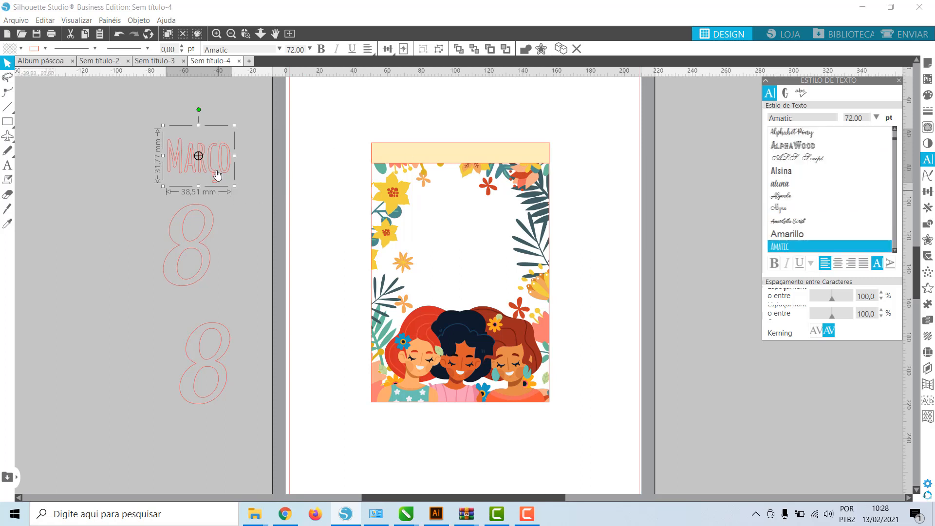
- Shrink "Março" to about 22 × 18 mm and curve it along the upper-left outline of the converted 8
left_click_drag(217, 175, 235, 310)
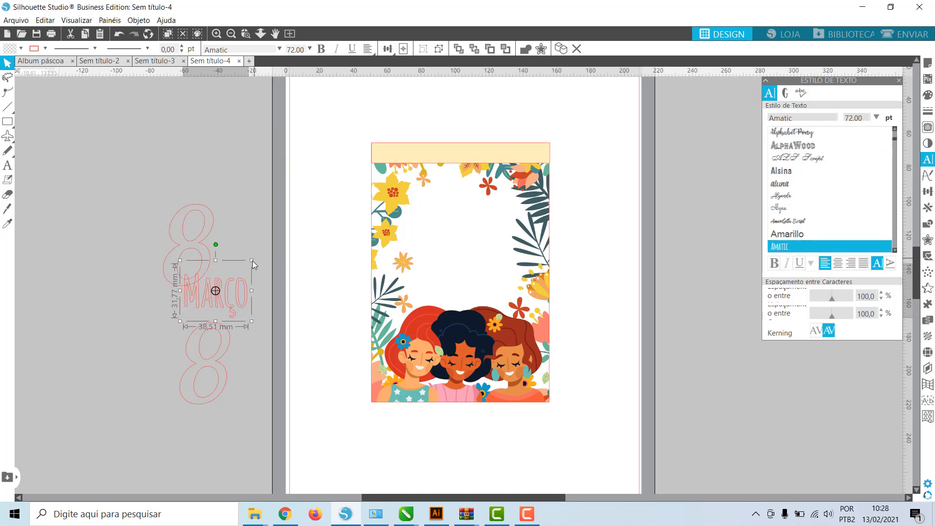
left_click_drag(252, 263, 223, 283)
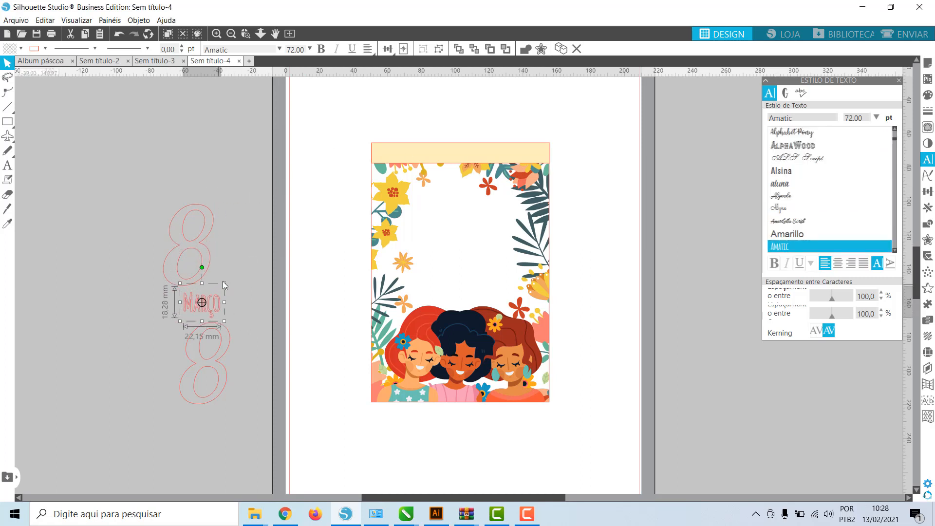
double_click(217, 314)
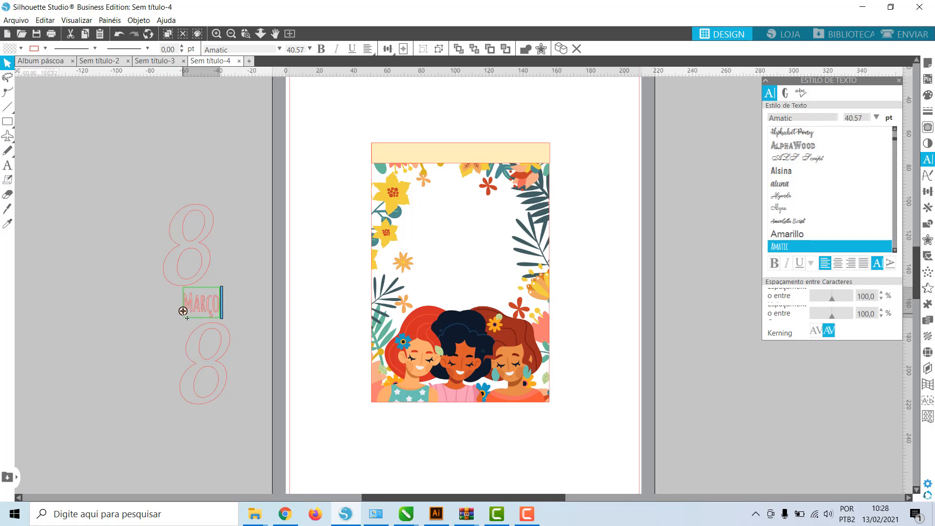
left_click_drag(183, 314, 187, 359)
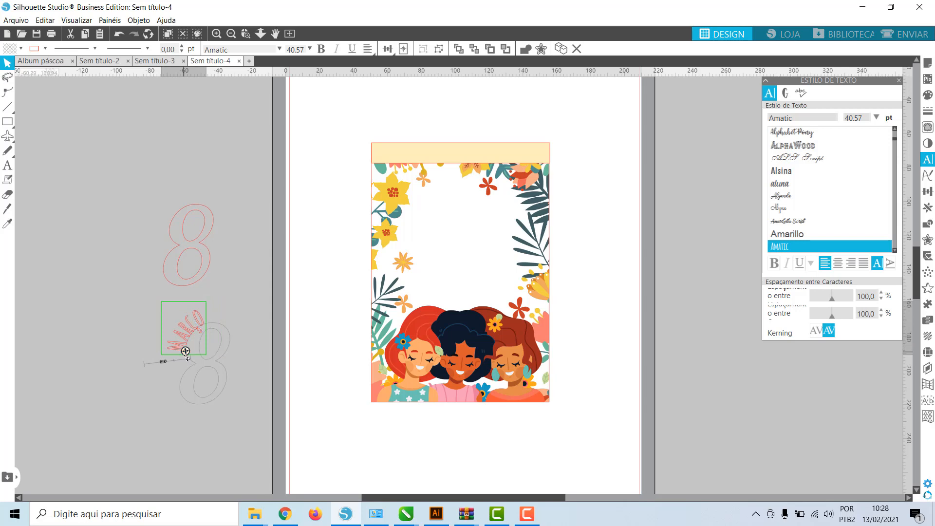
left_click(217, 371)
- Ungroup the curved "Março" text into separate letters and delete the 8 path it followed
right_click(171, 354)
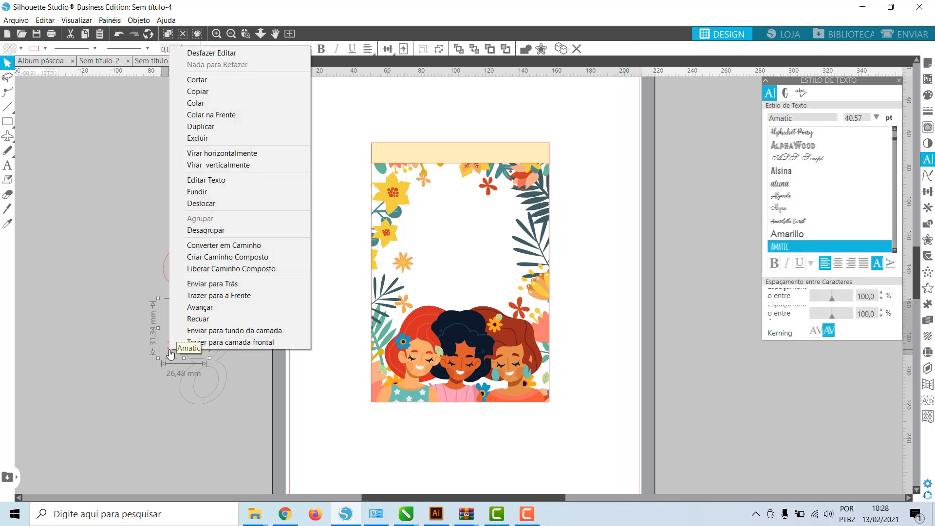
left_click(205, 230)
left_click(235, 358)
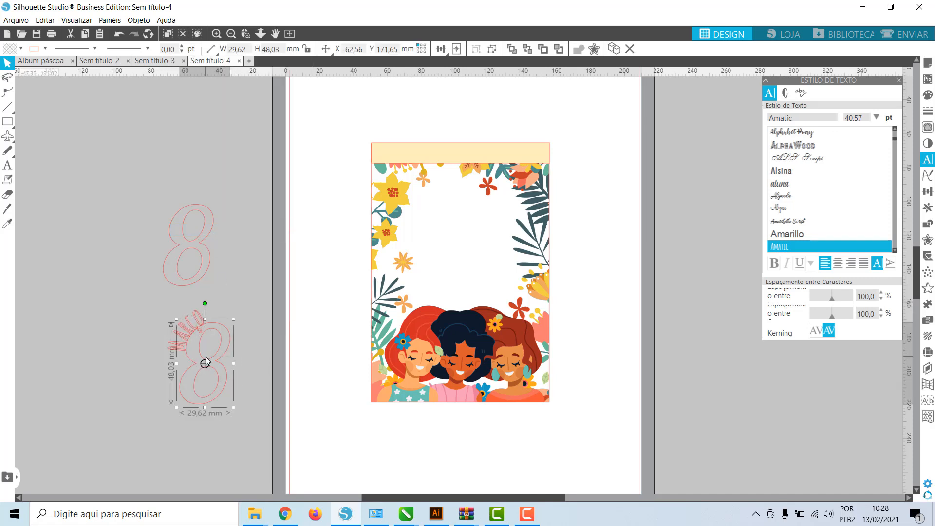
- Group the loose curved letters of "Março" into one object
left_click_drag(207, 380, 156, 305)
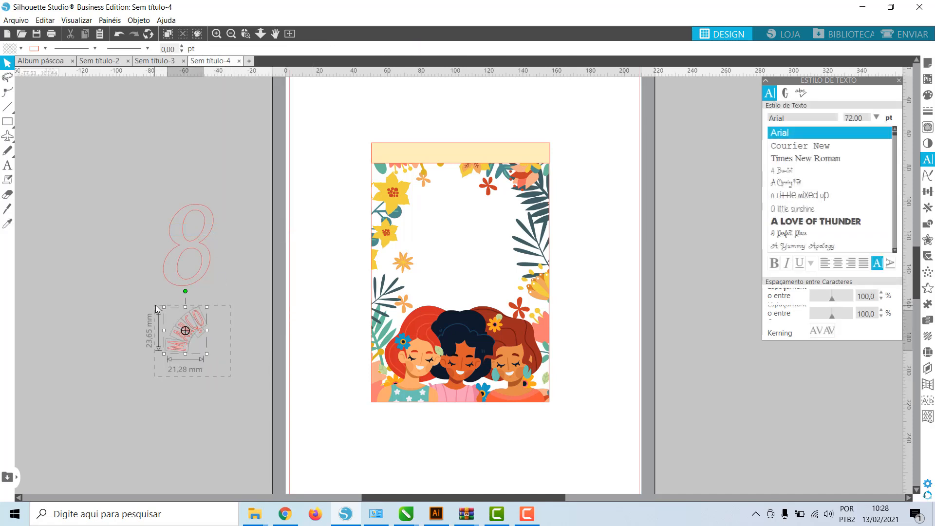
right_click(190, 325)
left_click(236, 205)
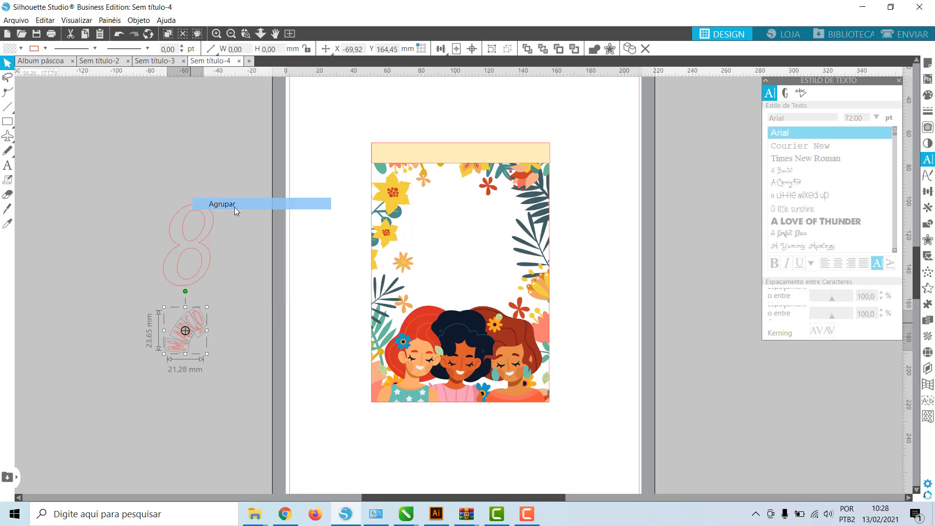
- Give "Março" a fill and outline in the dark navy sampled from the middle woman's hair
left_click(927, 95)
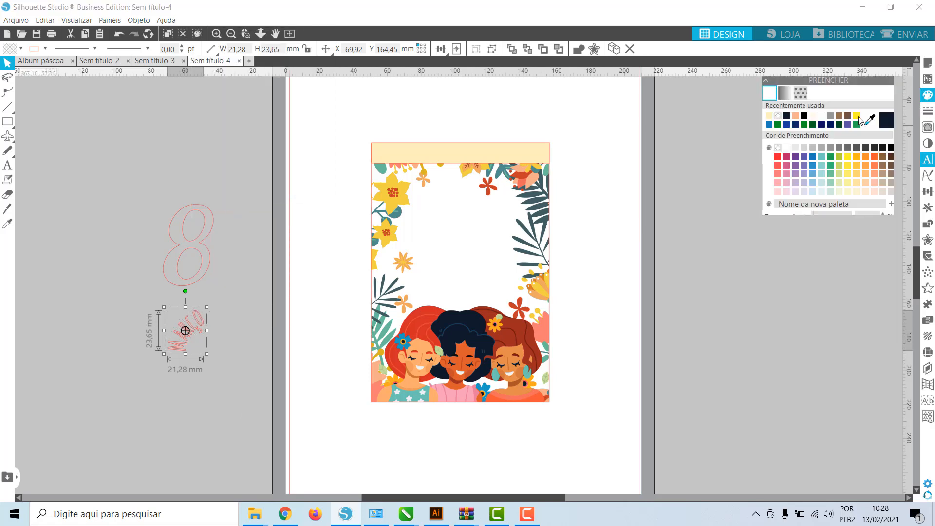
left_click(870, 119)
left_click(480, 319)
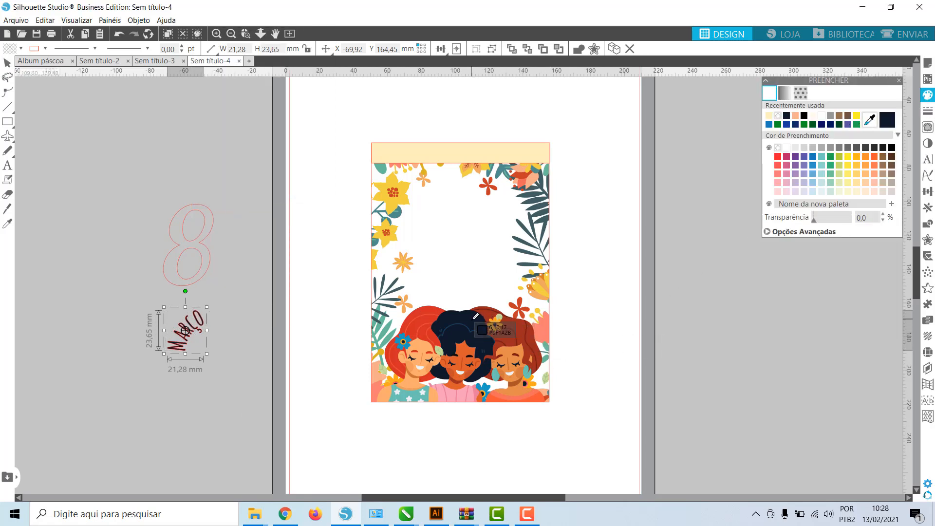
left_click(929, 111)
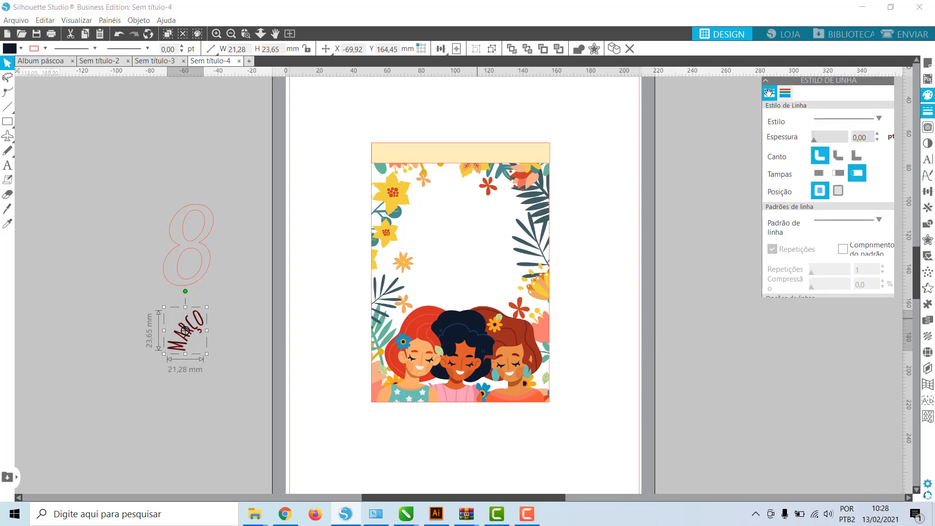
left_click(785, 93)
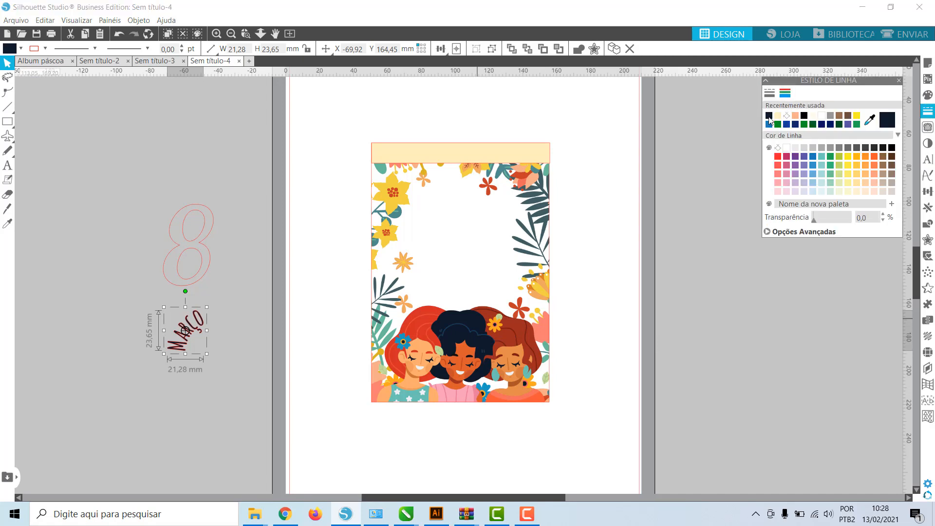
left_click(769, 117)
- Give the remaining "8" an outline and fill in the peach sampled from the illustration's lower-left corner
left_click(211, 271)
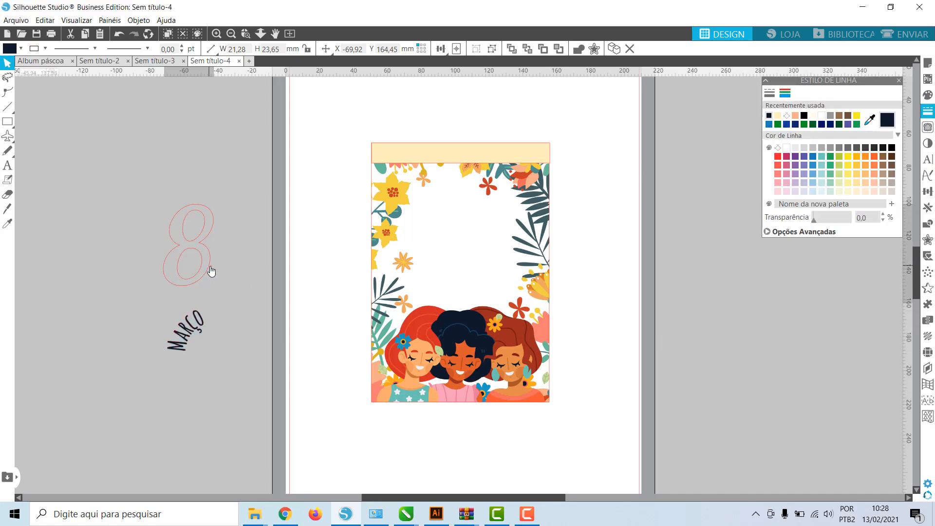
left_click(211, 271)
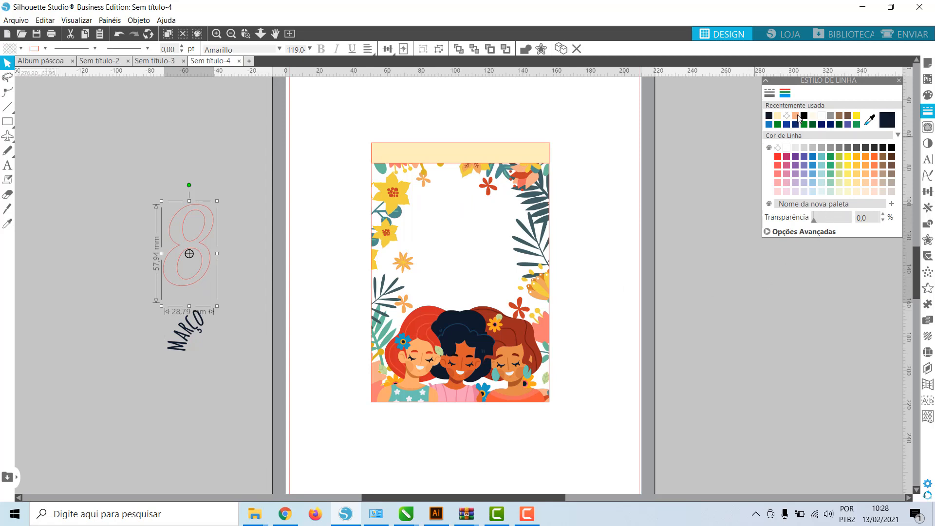
left_click(869, 120)
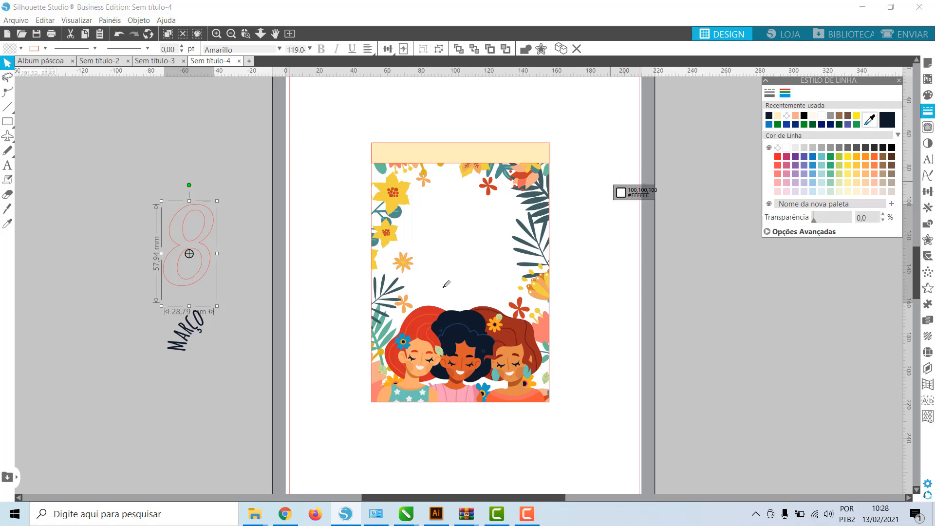
left_click(379, 368)
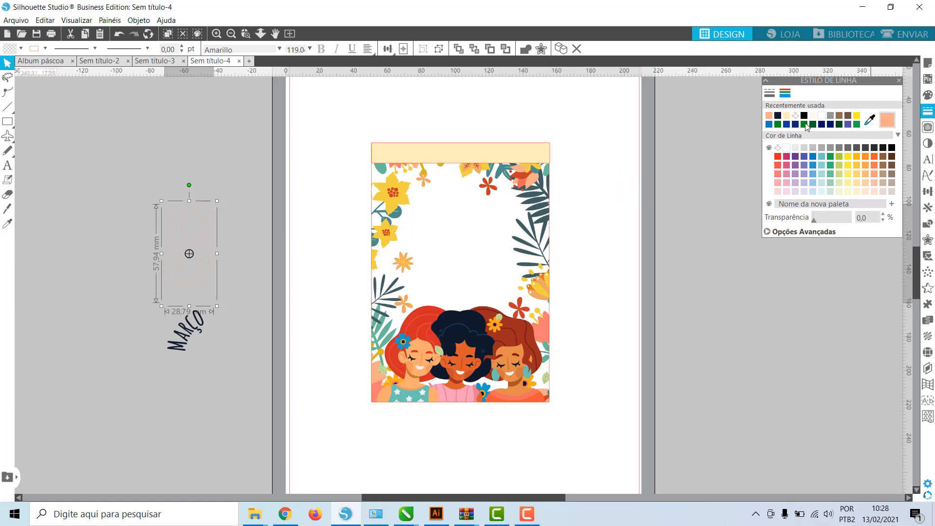
left_click(928, 95)
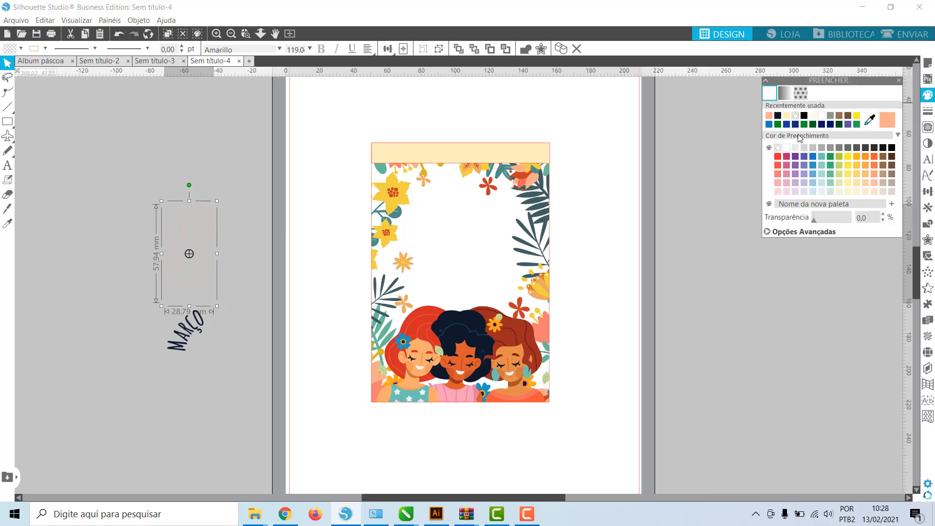
left_click(770, 116)
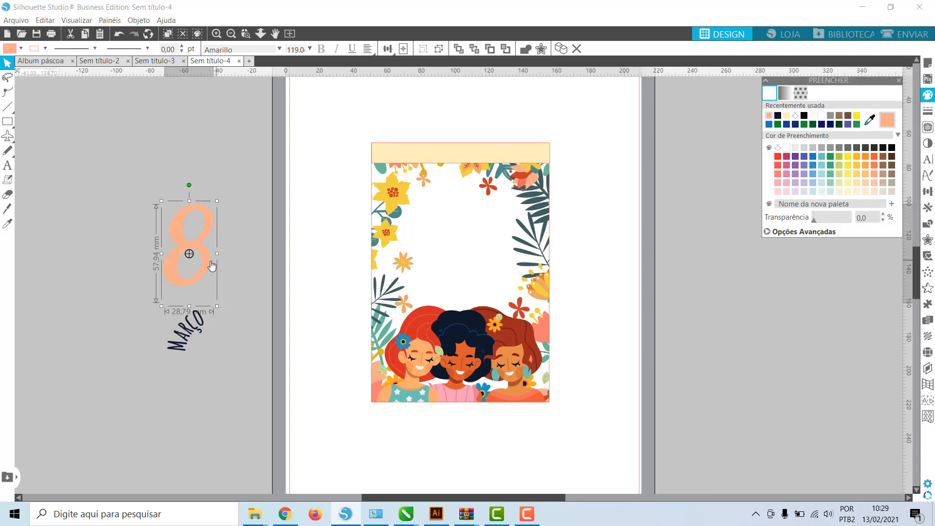
- Fit the peach "8" under the curved "Março" and place a copy of the 8 higher up beside the page
left_click_drag(211, 275, 260, 349)
left_click_drag(232, 385, 215, 391)
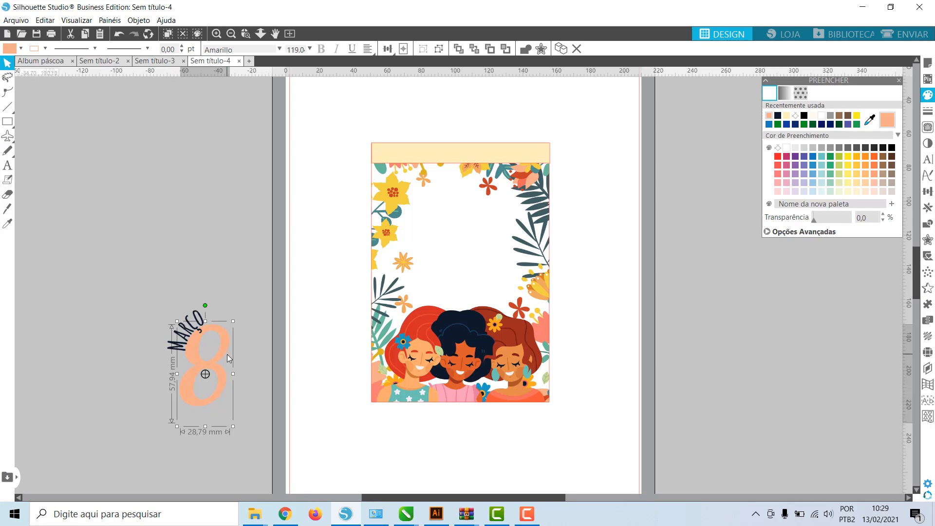
mouse_move(227, 354)
left_mouse_down("alt")
mouse_move(237, 355)
mouse_move(260, 149)
left_mouse_up("alt")
- Group "Março" with the peach 8 below it and move the group slightly up
left_click_drag(159, 314, 235, 385)
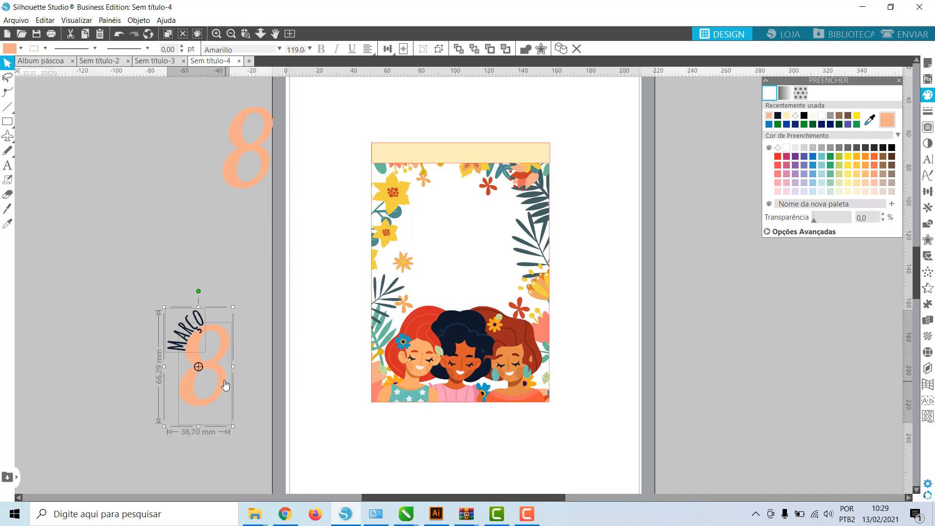
right_click(225, 386)
left_click(254, 250)
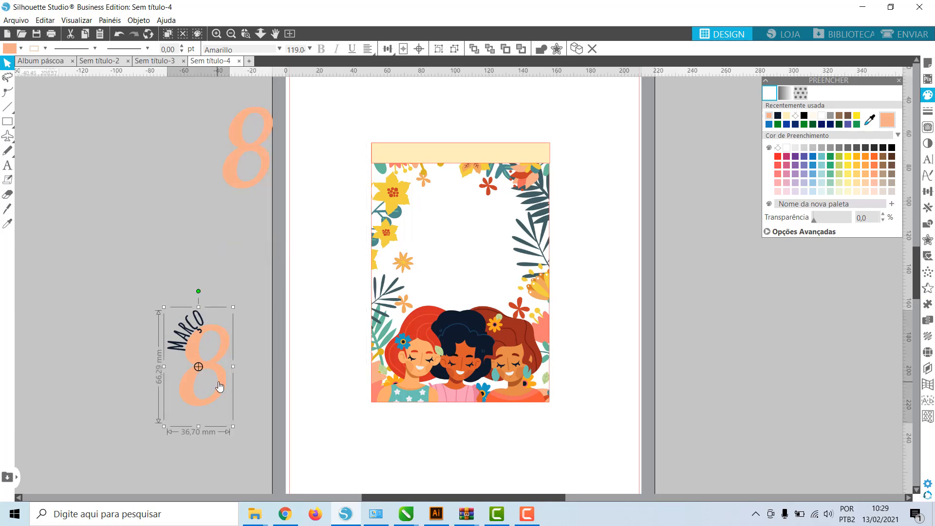
left_click_drag(220, 386, 237, 305)
- Remove the fill from the copied 8 above the lettering group and give it a dark navy outline
left_click(262, 168)
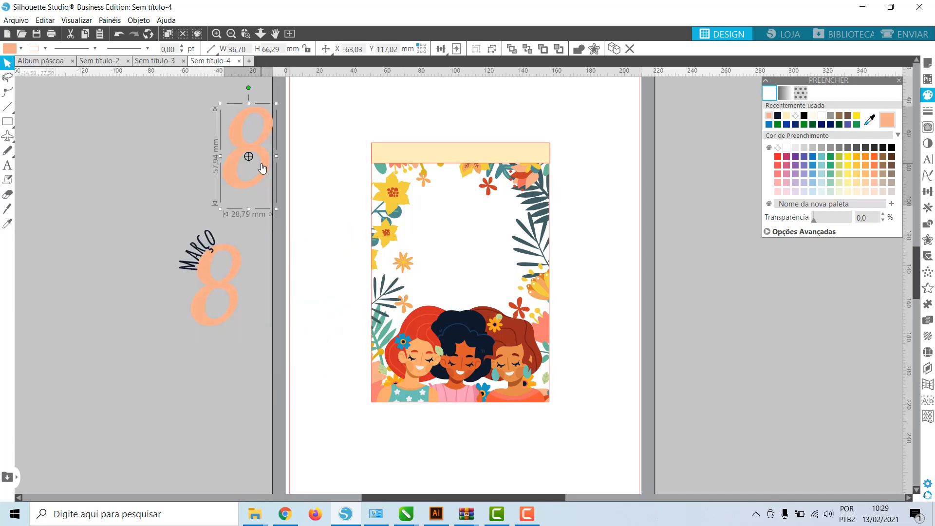
left_click(796, 115)
left_click(928, 111)
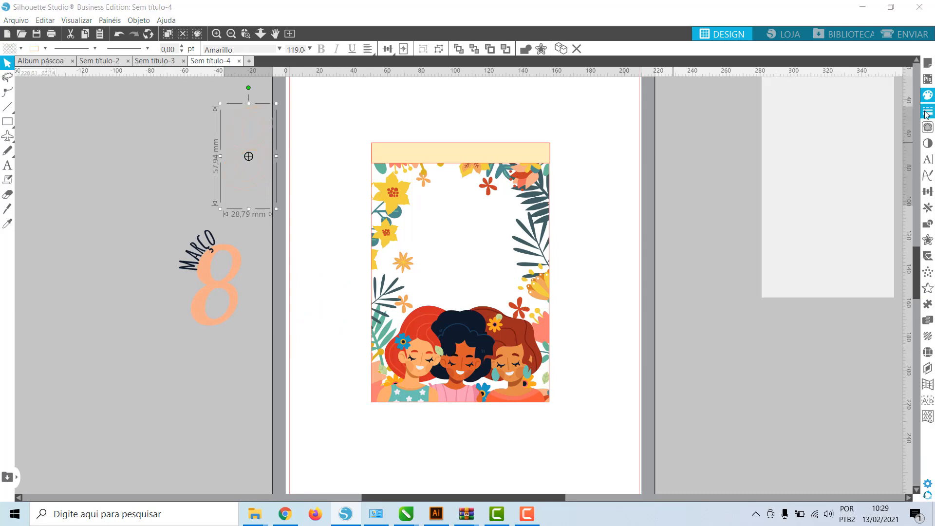
left_click(785, 93)
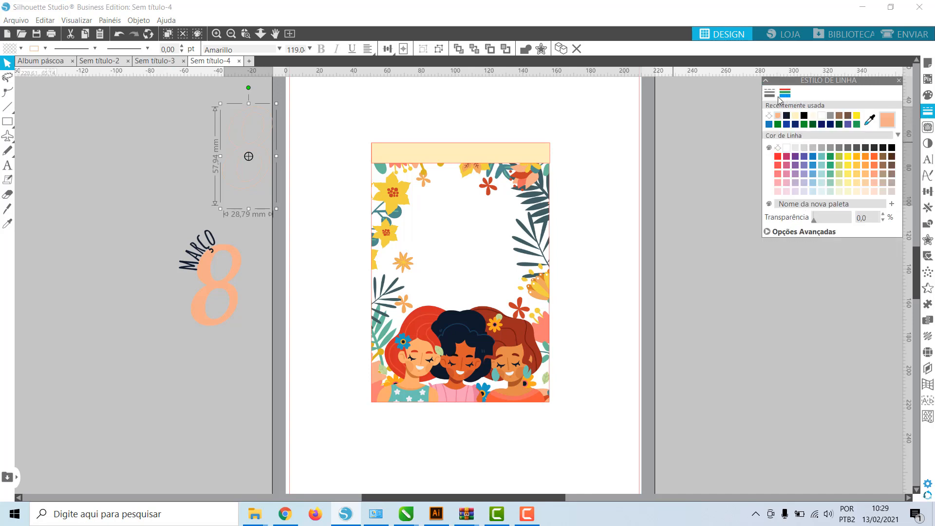
left_click(788, 118)
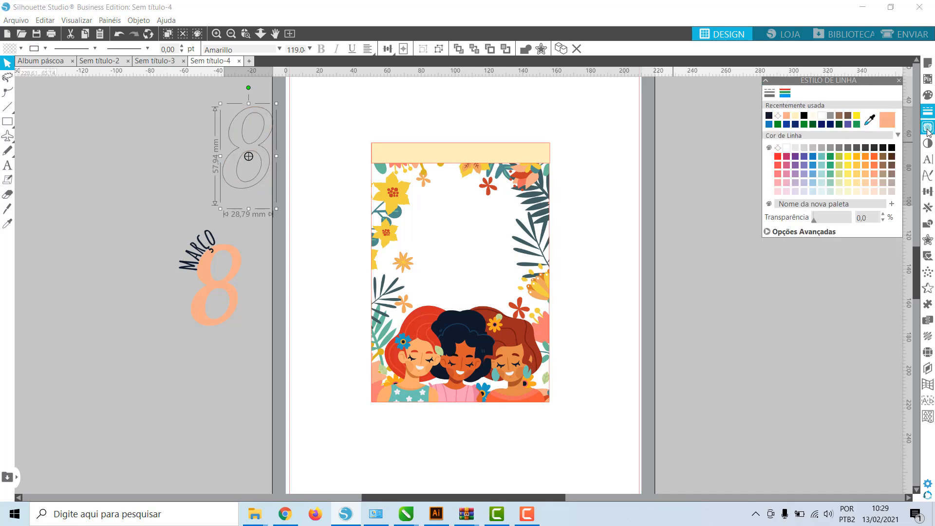
- Set the outline thickness of the unfilled 8 to 1.50 pt
left_click(770, 94)
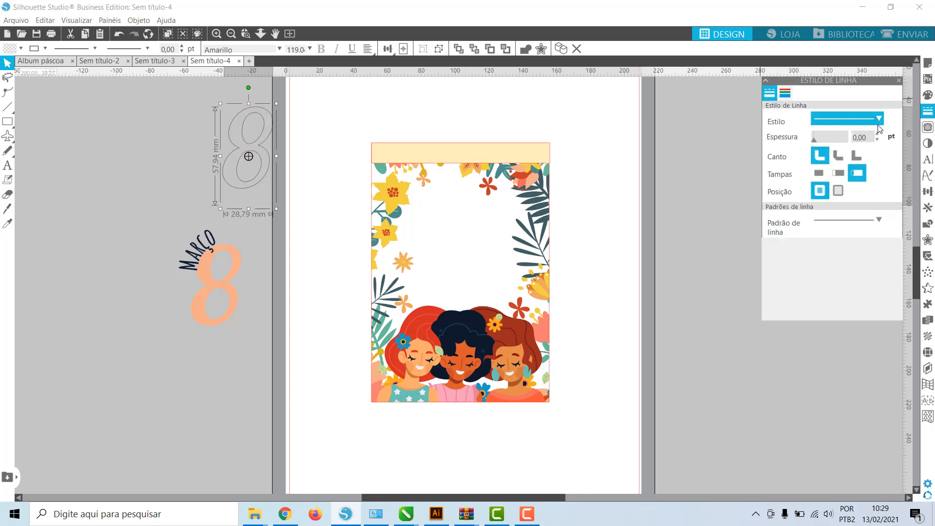
left_click(878, 135)
left_click(878, 135)
left_click(878, 135)
left_click(878, 134)
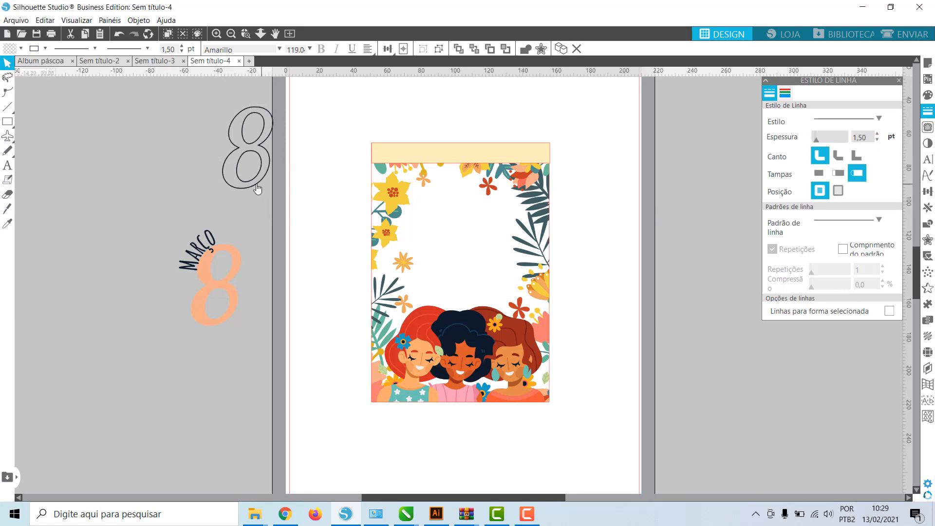
- Lay the outlined 8 over the peach 8, enlarge it to about 30.6 × 61.5 mm and offset it slightly
left_click_drag(258, 189, 224, 323)
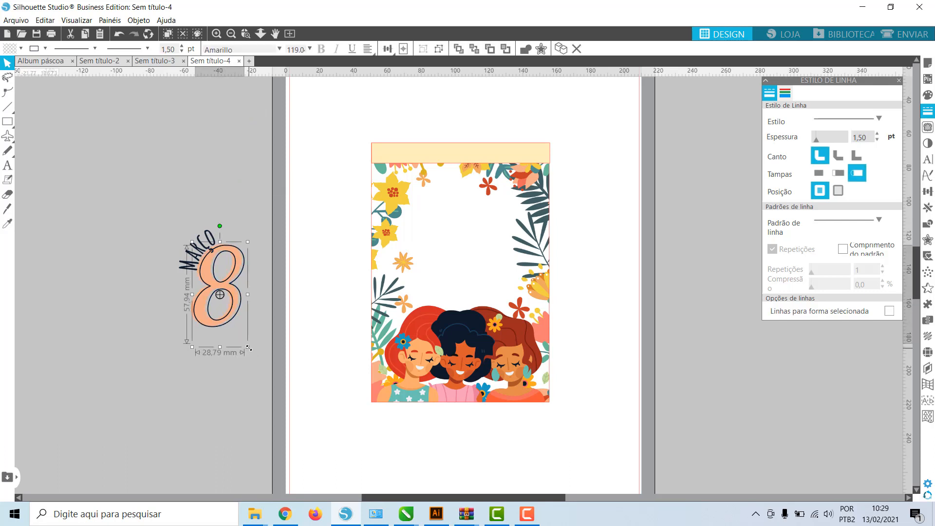
left_click_drag(251, 352, 253, 357)
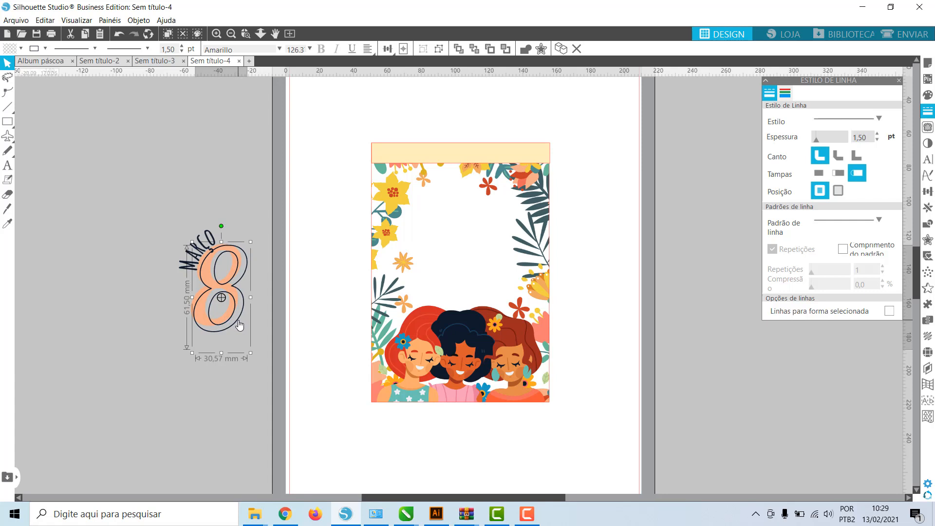
left_click_drag(238, 320, 236, 317)
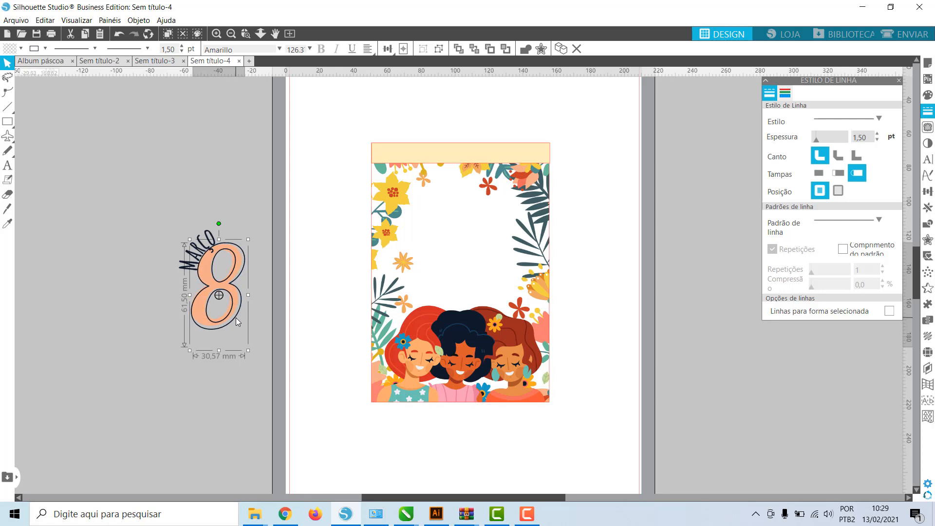
left_click(238, 367)
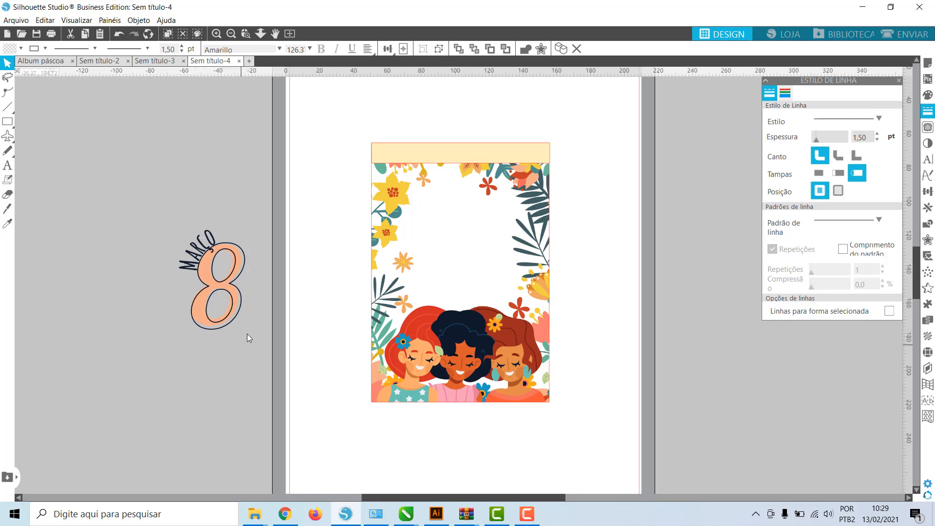
- Group the "Março" lettering and peach 8 with the outlined 8
left_click(201, 237)
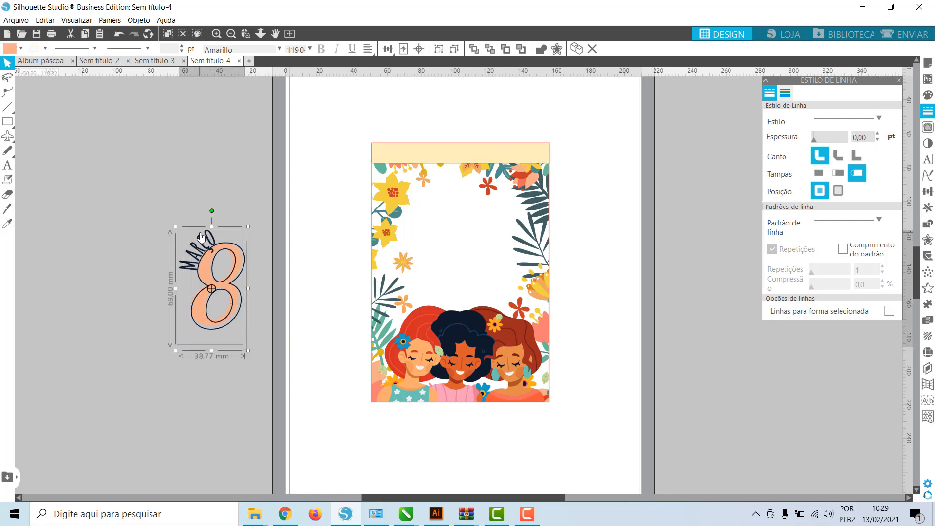
right_click(199, 210)
left_click(229, 369)
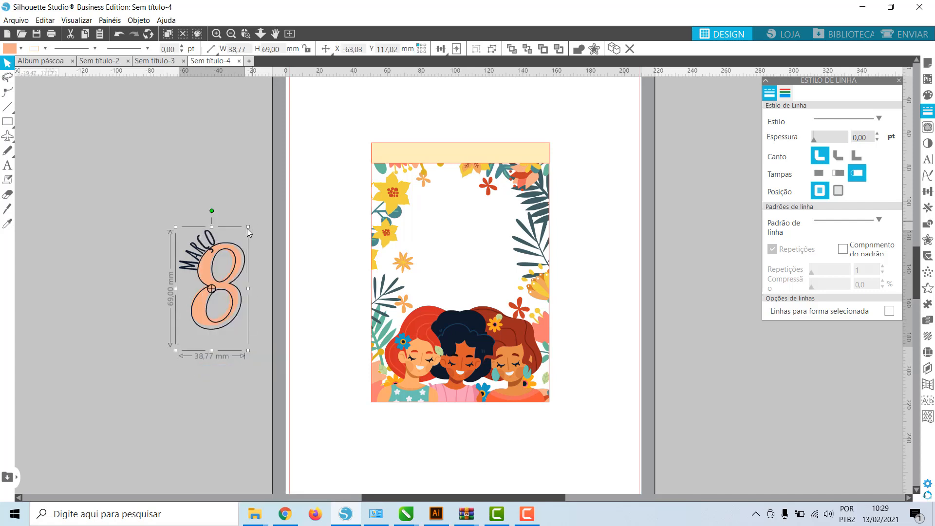
- Scale the "8 Março" group to about 27.5 × 49 mm and place it in the white area in the cover's upper half
left_click_drag(247, 228, 225, 271)
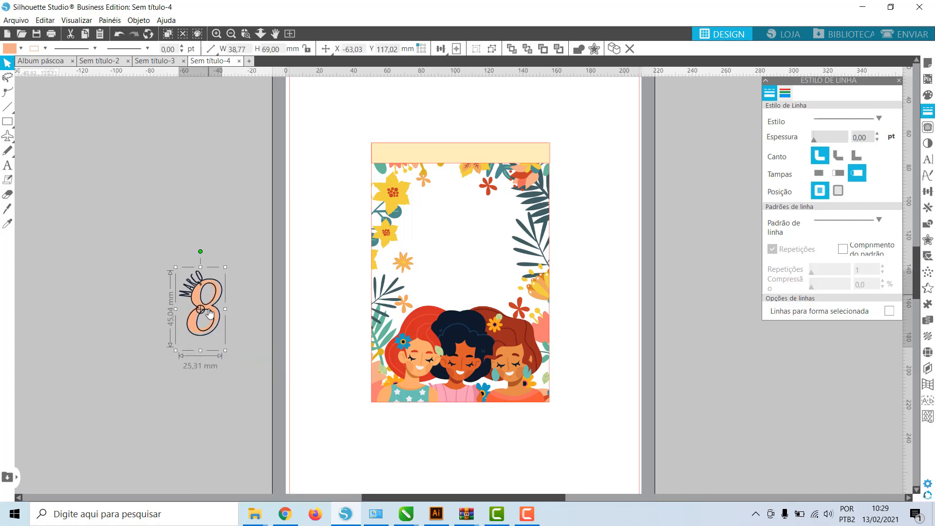
left_click_drag(211, 313, 469, 226)
left_click_drag(484, 267, 489, 274)
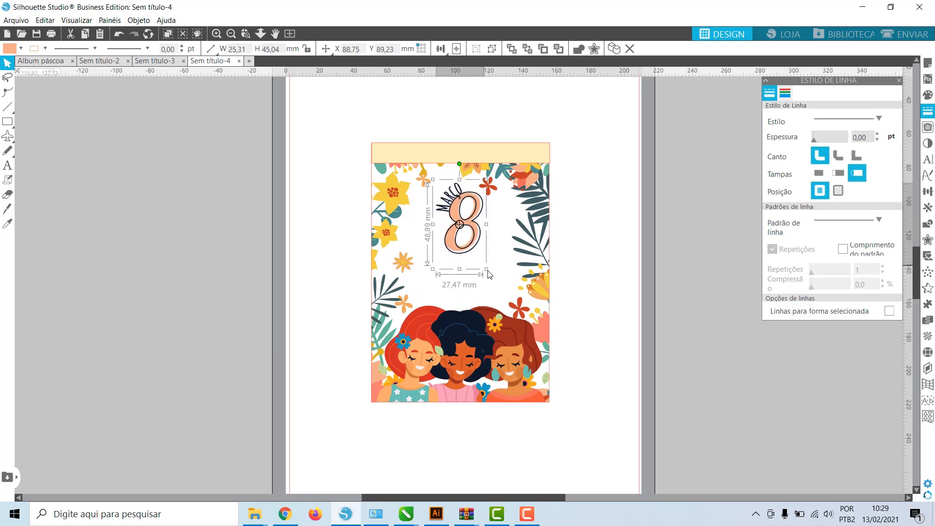
left_click_drag(477, 238, 475, 233)
- Centre the "8 Março" group horizontally on the cover
left_click(592, 216)
left_click(462, 243)
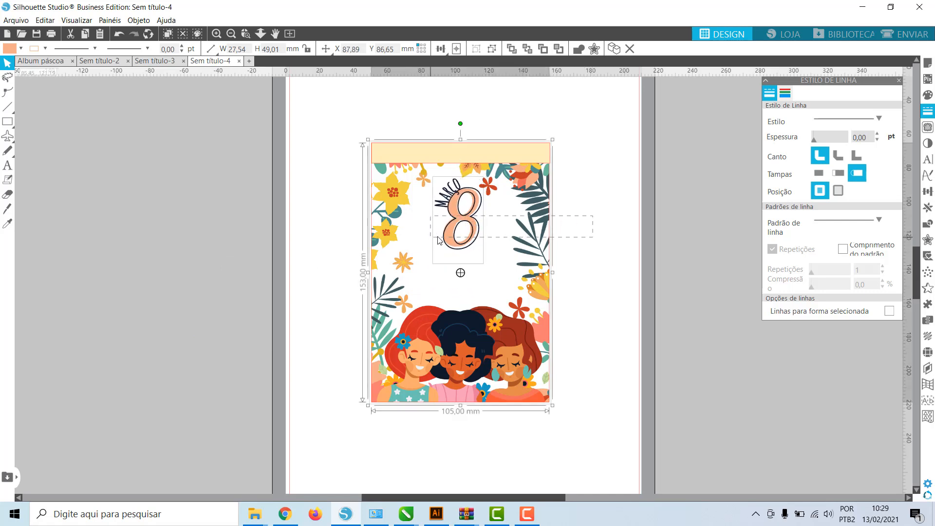
left_click(929, 194)
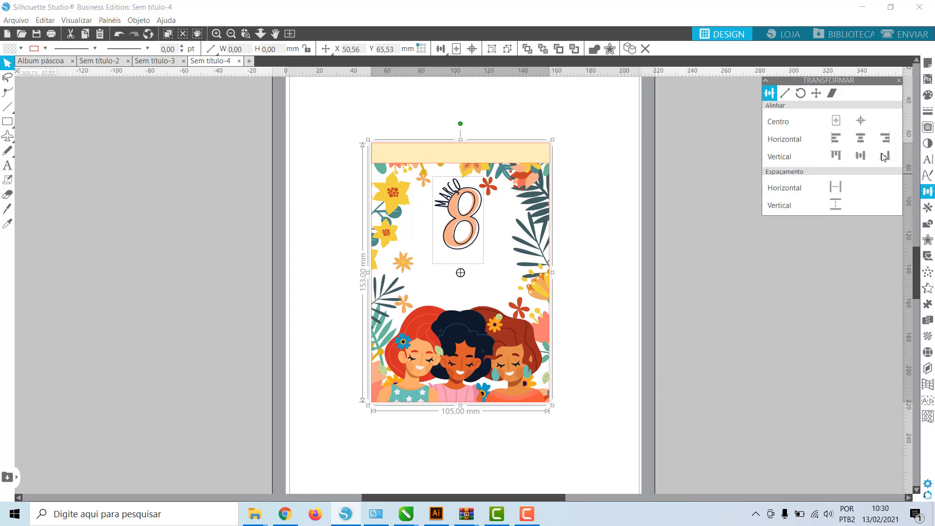
left_click(860, 139)
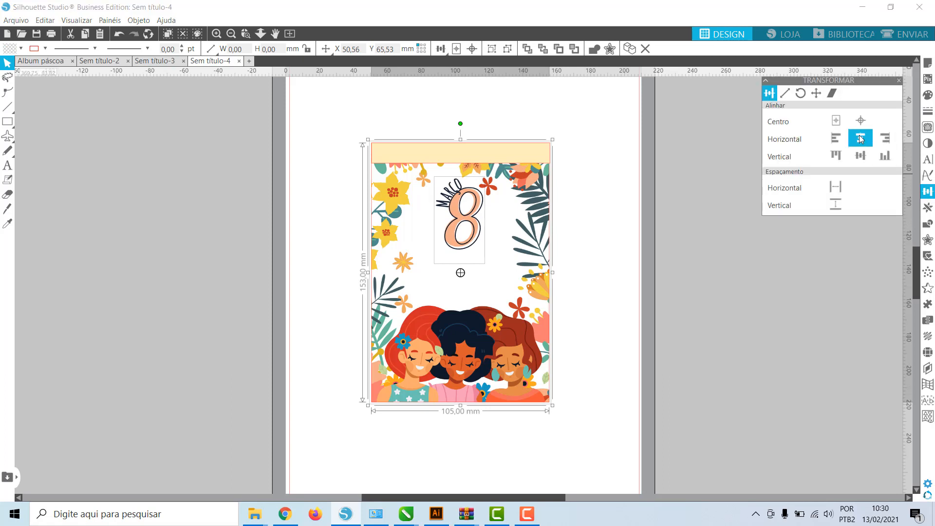
left_click(628, 256)
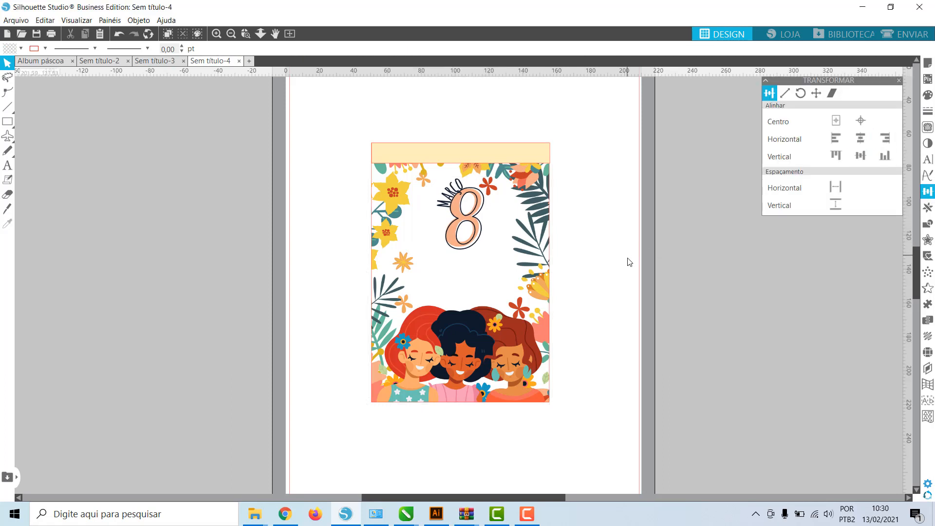
- Add the two-line text "Dia internacional" / "da Mulher" starting in the empty area beside the page
left_click(7, 165)
left_click(118, 336)
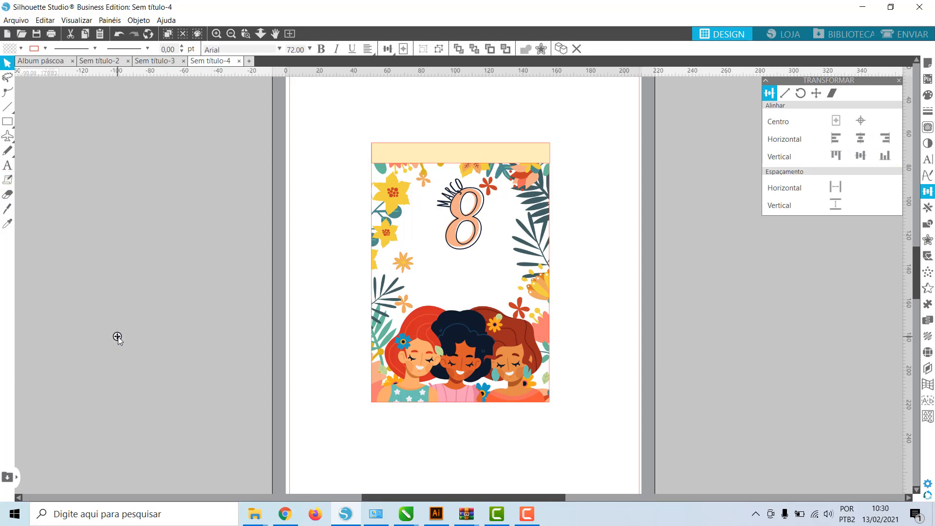
type("D")
key("BackSpace")
type("D")
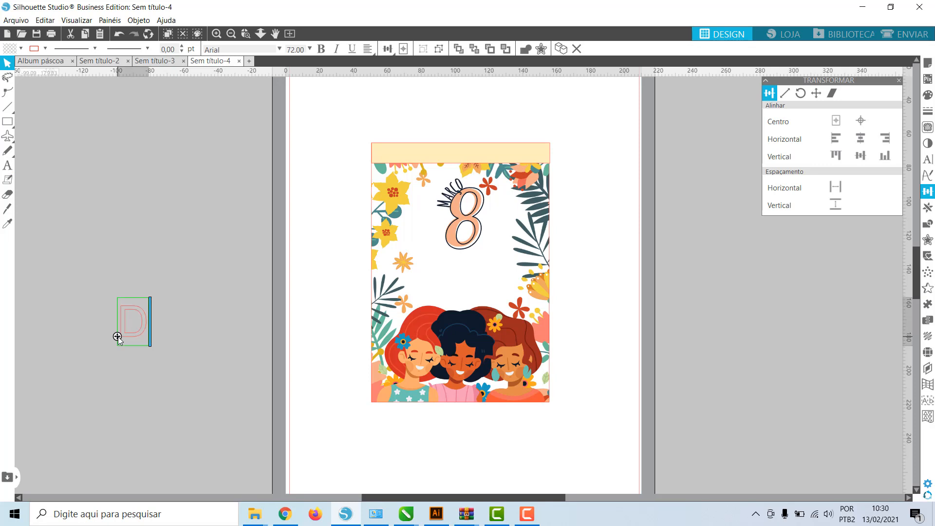
type("ia intern")
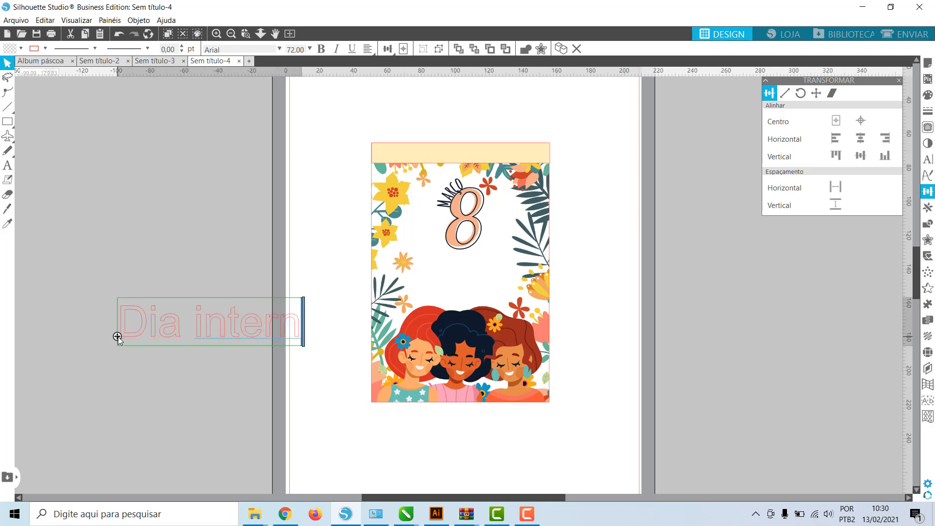
type("aciona")
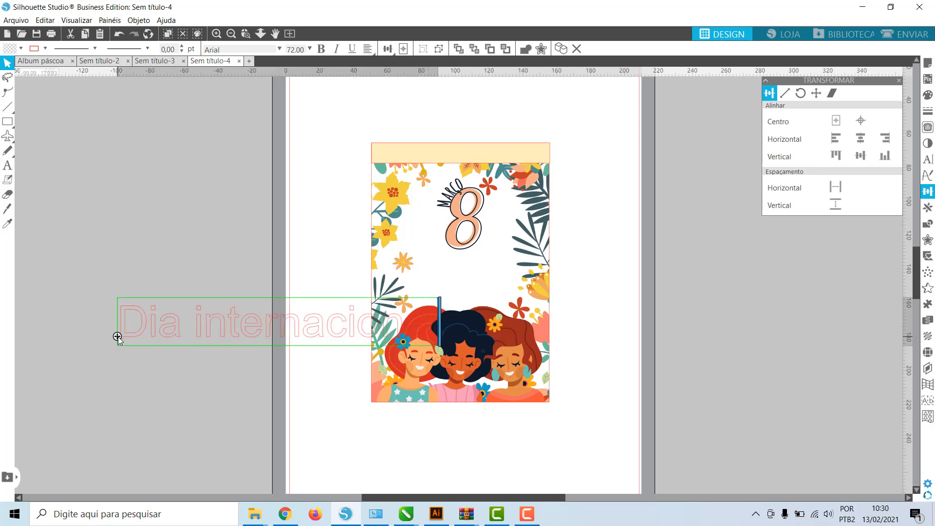
key("Return")
type("da")
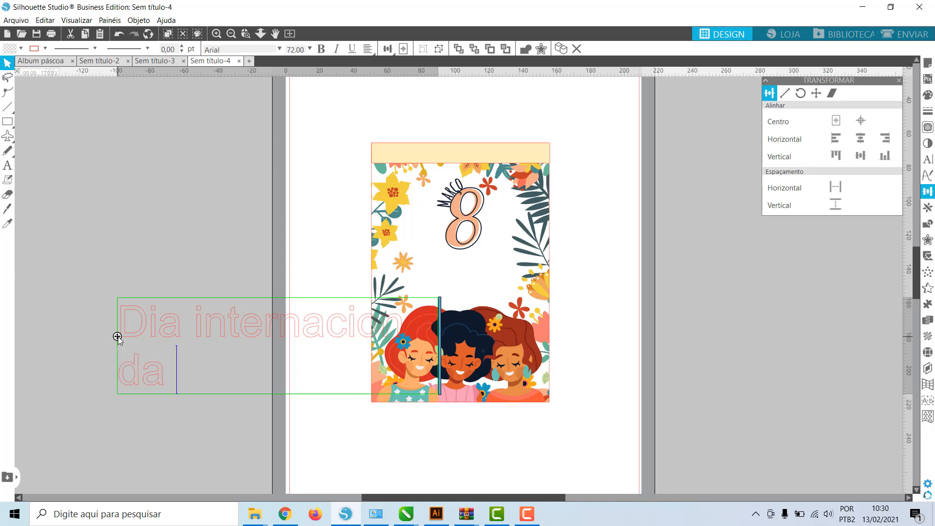
type(" Mulher")
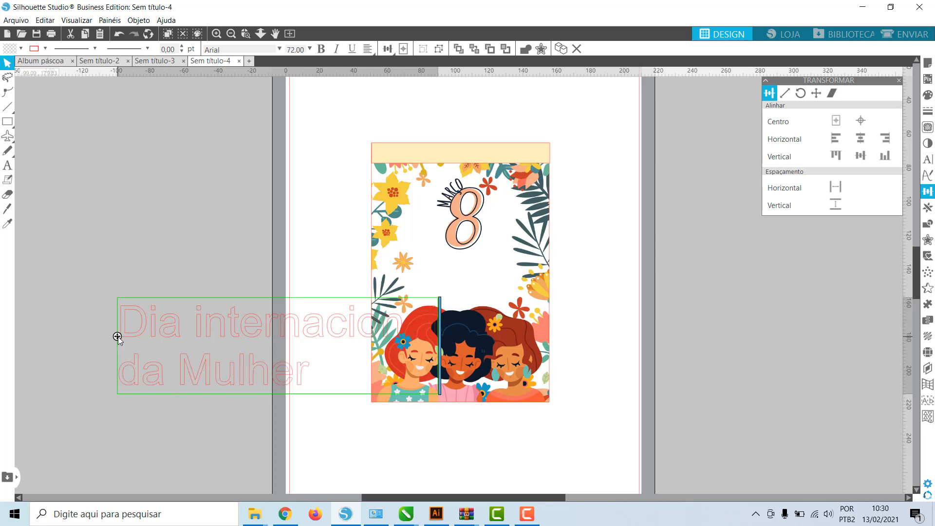
left_click(276, 259)
- Centre-align the "Dia internacional da Mulher" text and set its font to Amatic
left_click(321, 334)
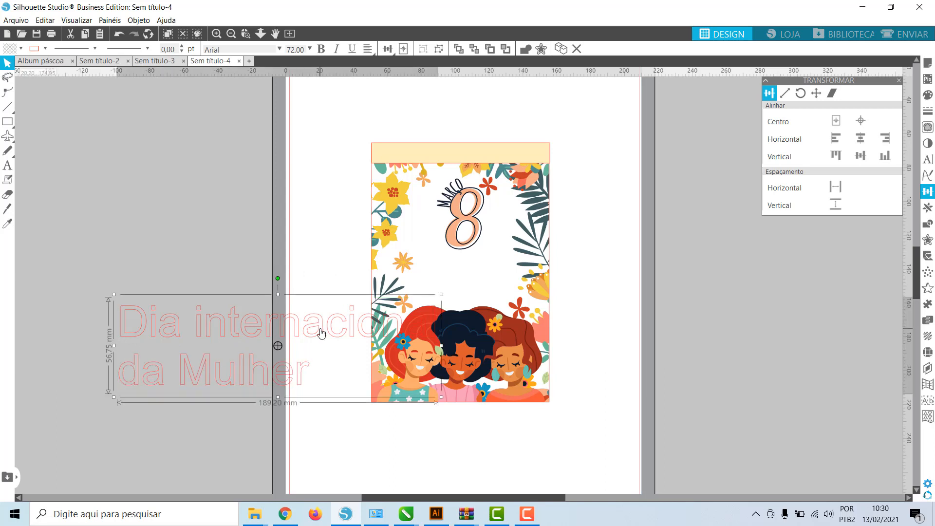
left_click(930, 164)
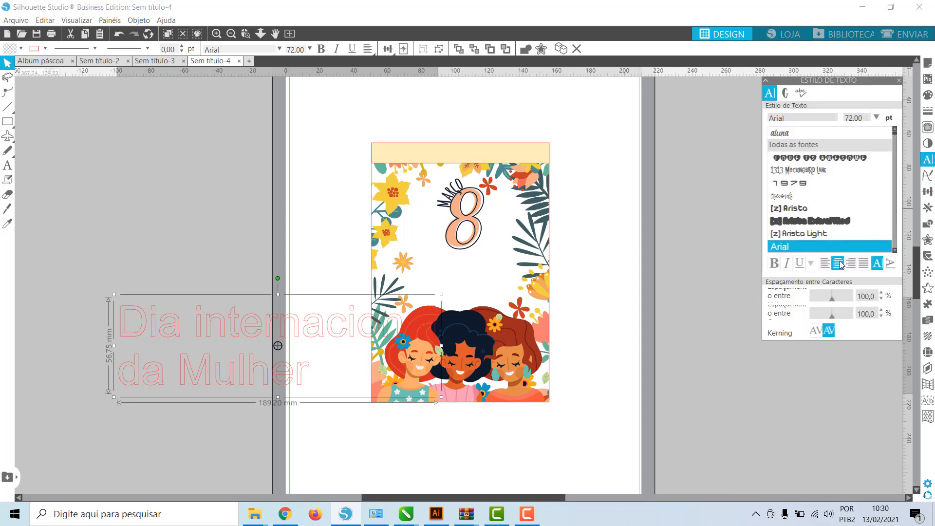
left_click(839, 261)
scroll(891, 146, "up", 3)
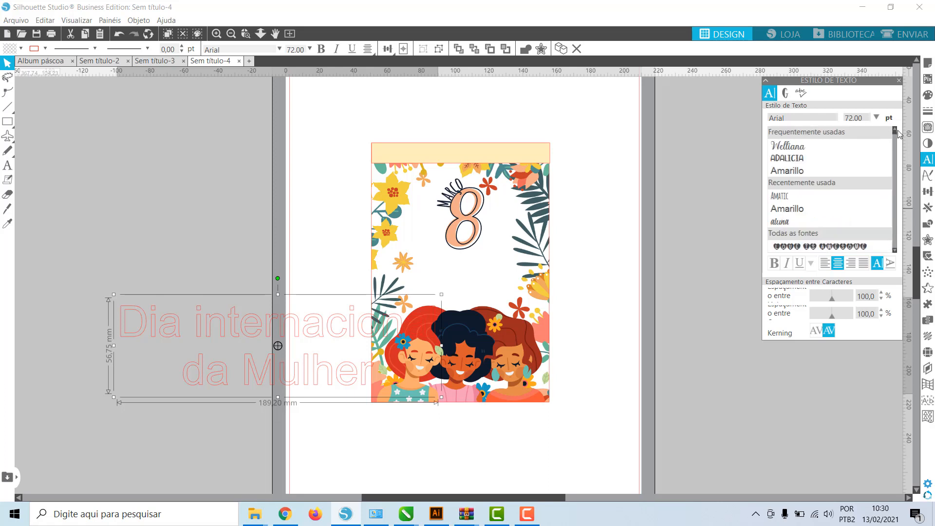
left_click(805, 196)
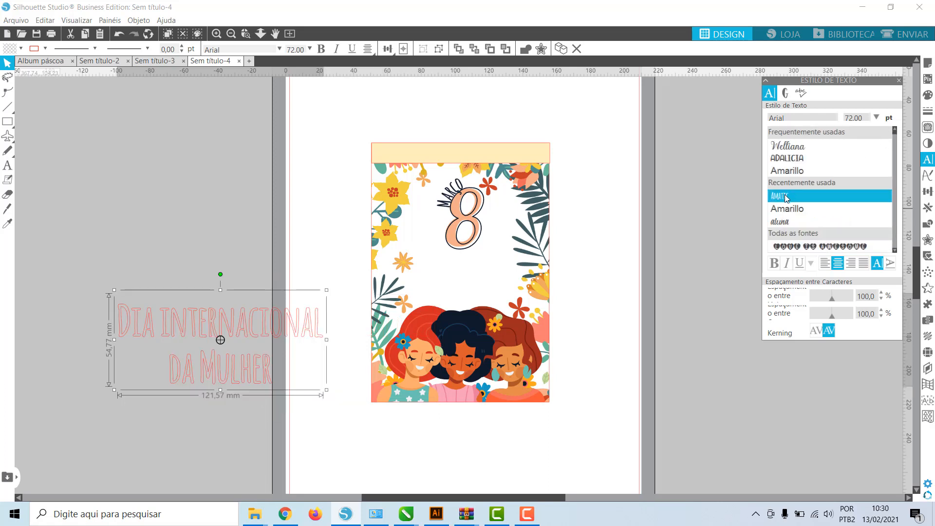
- Give the "Dia internacional da Mulher" text a peach fill and a matching peach outline
left_click(928, 95)
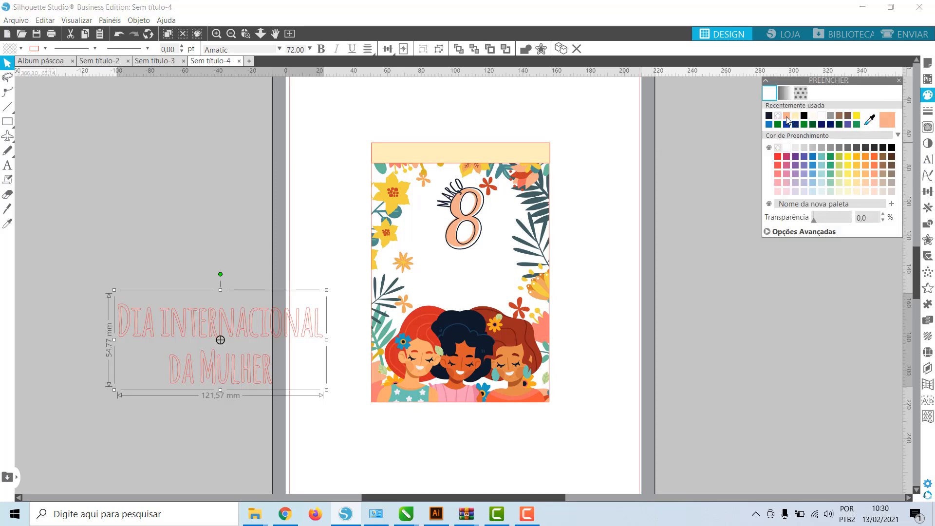
left_click(769, 116)
left_click(928, 111)
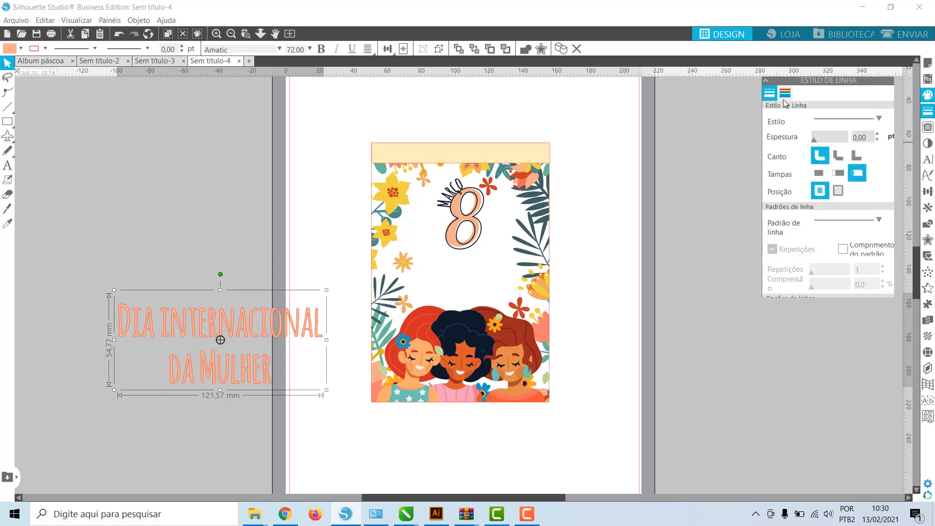
left_click(785, 93)
left_click(769, 116)
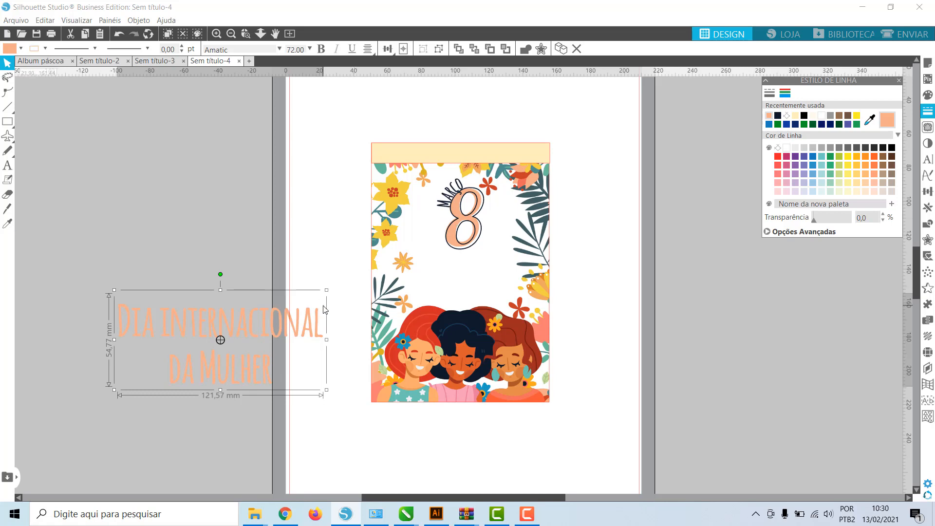
- Duplicate the peach text slightly to its right and give the copy a dark navy outline with no fill
key("i")
key("ctrl+v")
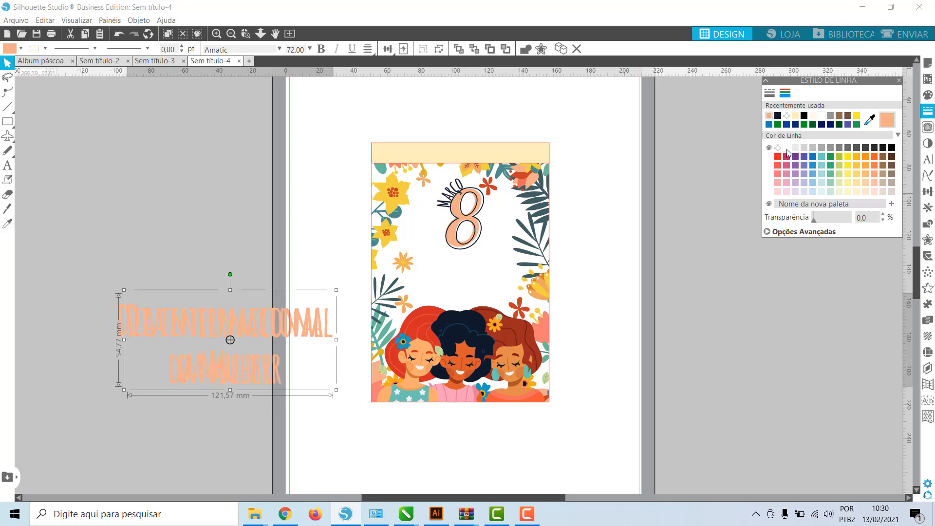
left_click(778, 117)
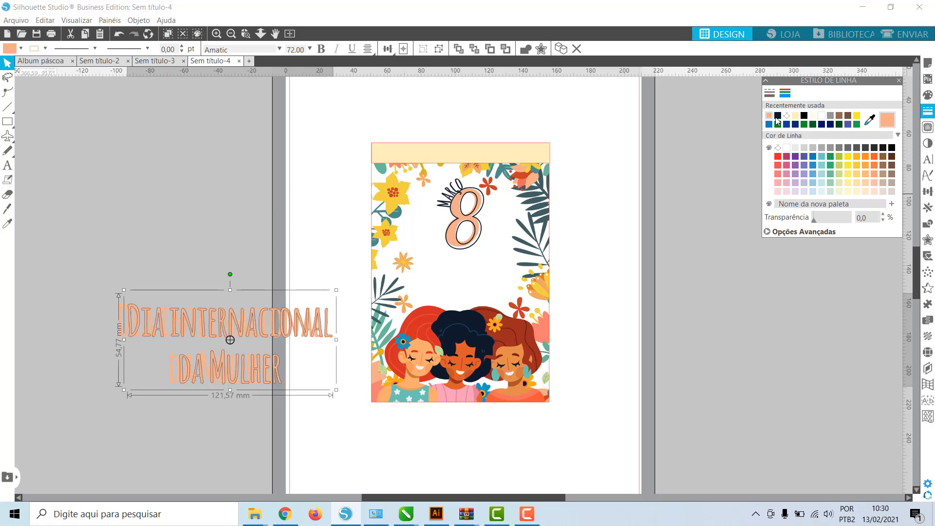
left_click(928, 97)
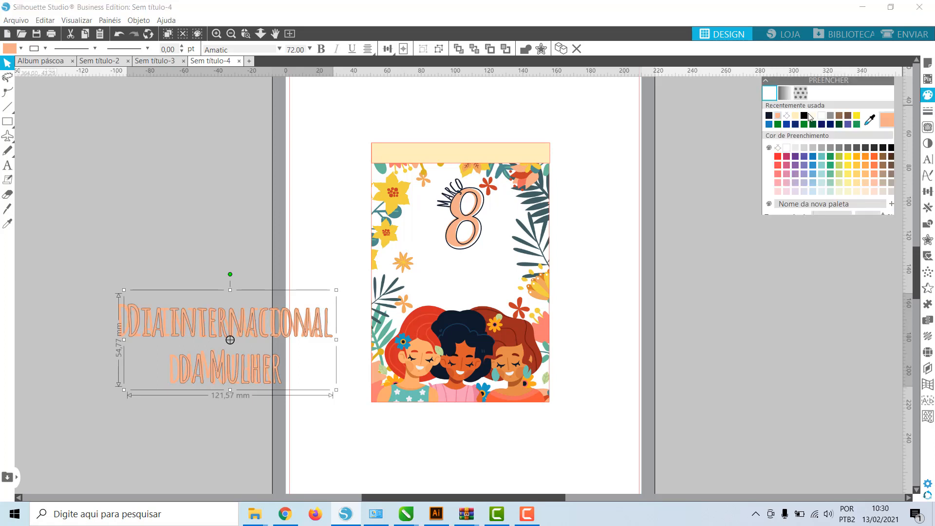
left_click(787, 118)
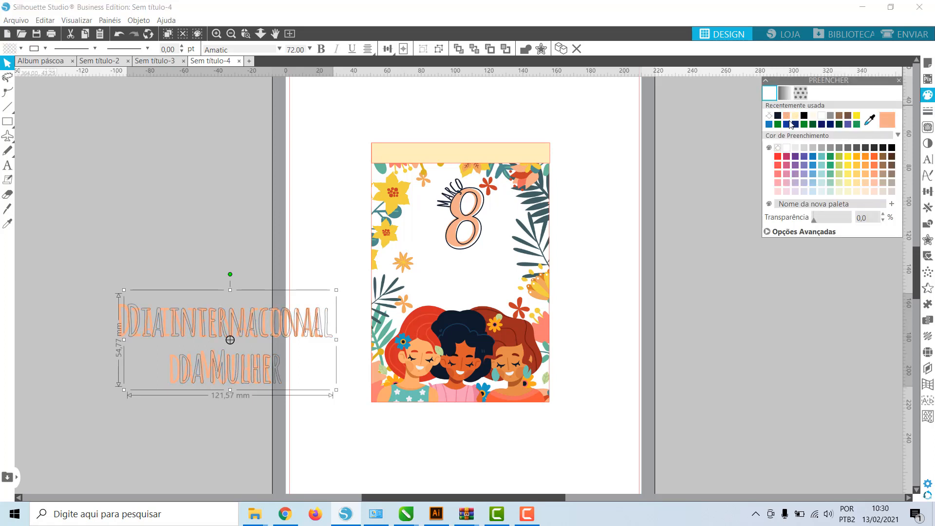
- Set the line thickness of the navy outline copy of the "Dia internacional da Mulher" text to 1.25 pt
left_click(930, 113)
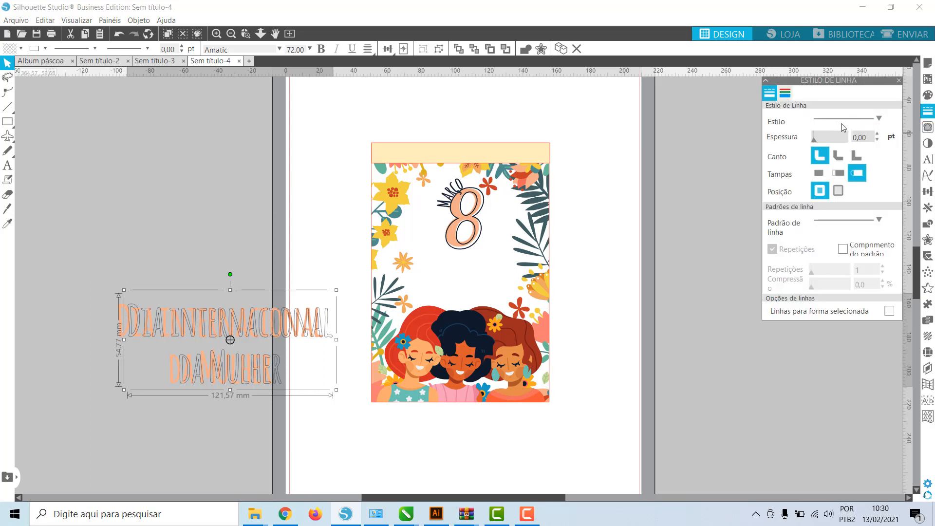
left_click(877, 134)
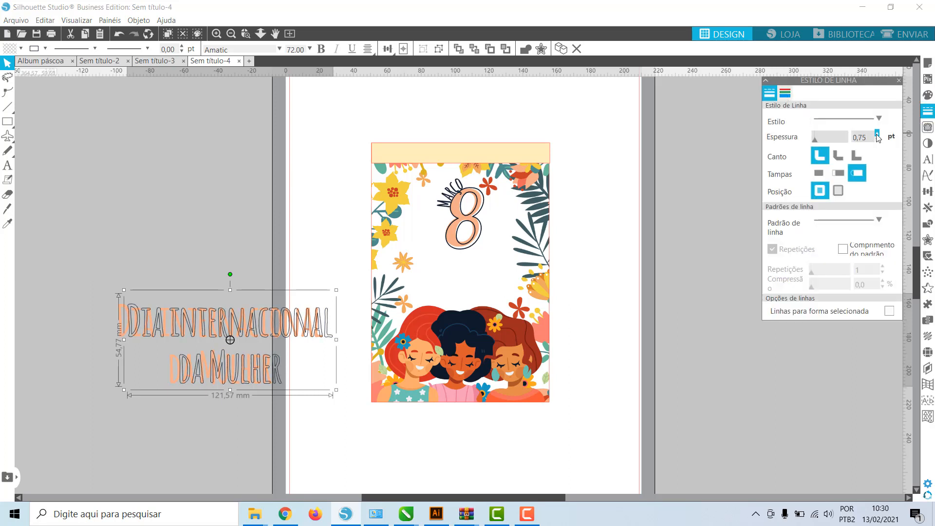
left_click(876, 135)
left_click(877, 134)
left_click(355, 427)
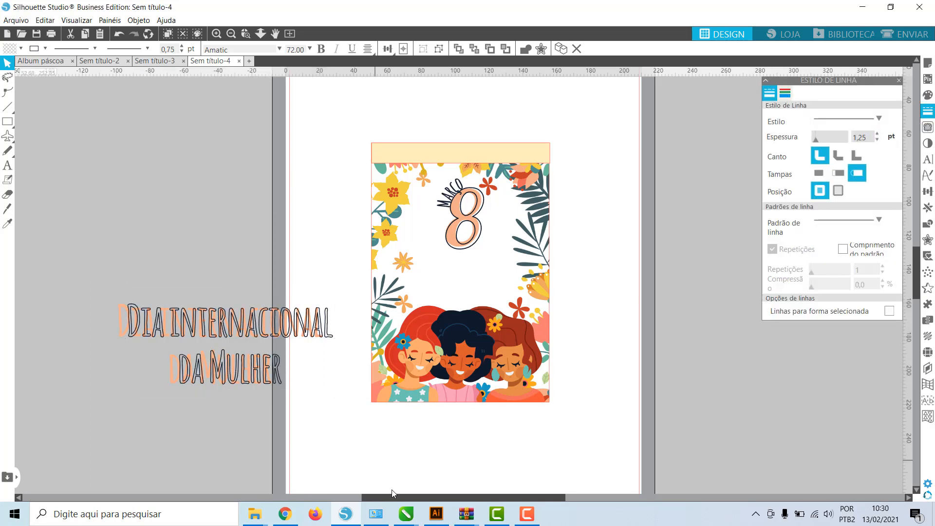
- Move the peach and navy "Dia internacional da Mulher" texts together up and away from the page into the empty grey area
left_click_drag(391, 497, 338, 490)
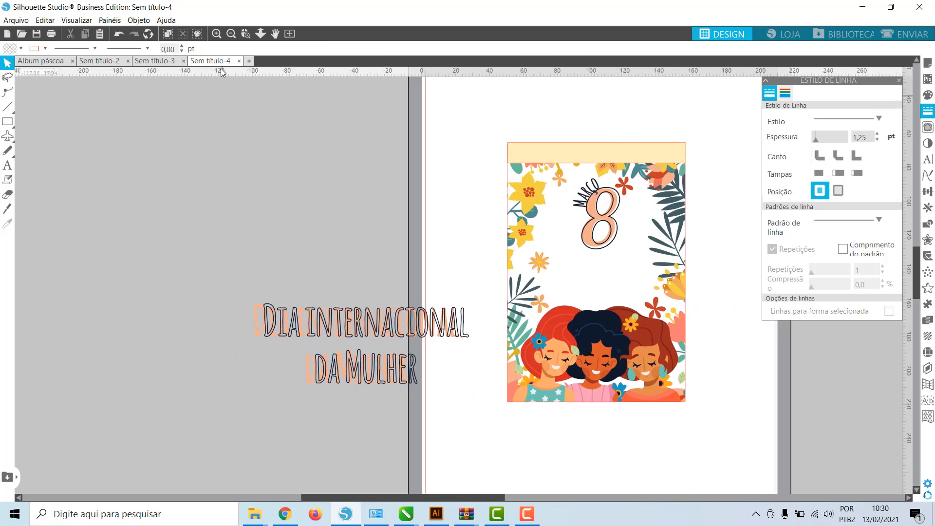
left_click(217, 34)
left_click(319, 427)
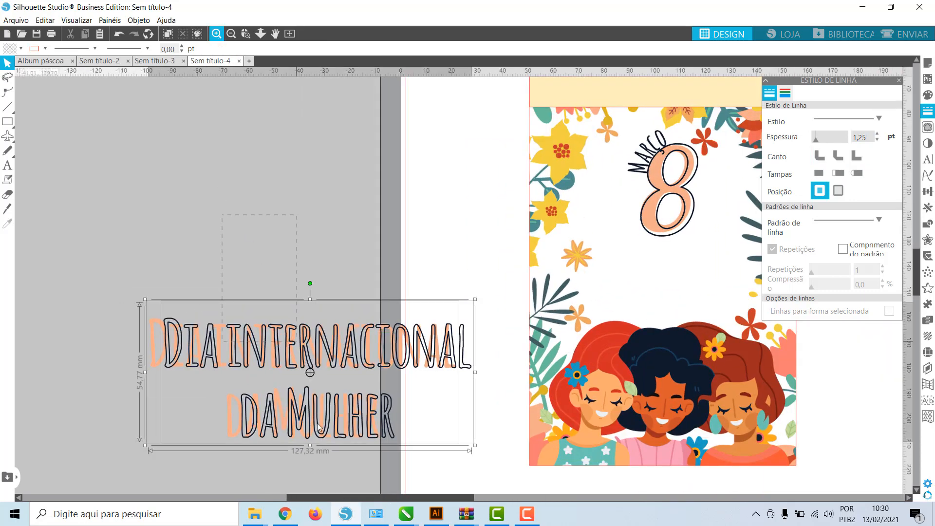
left_click_drag(347, 364, 275, 256)
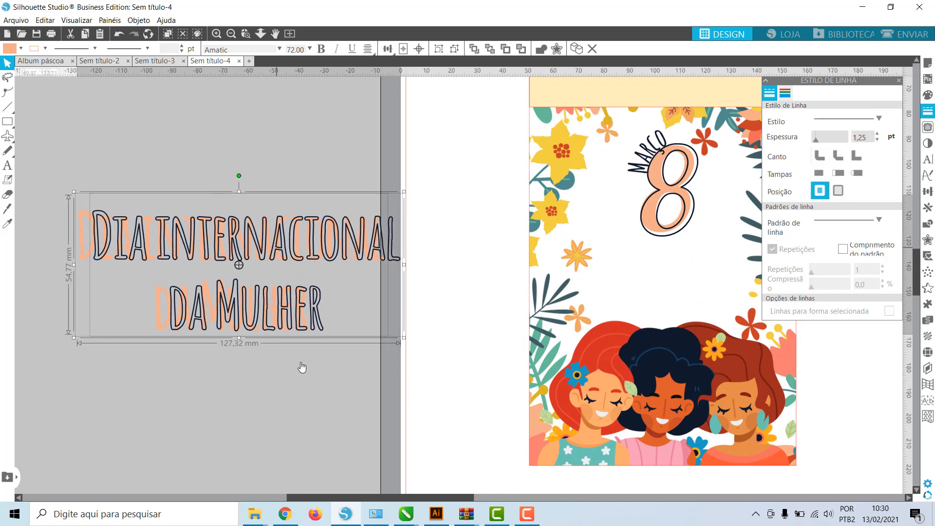
left_click(328, 341)
- Enlarge the navy outline text to about 124.2 mm wide and 56.4 mm high and lay it slightly offset over the peach text
left_click(320, 309)
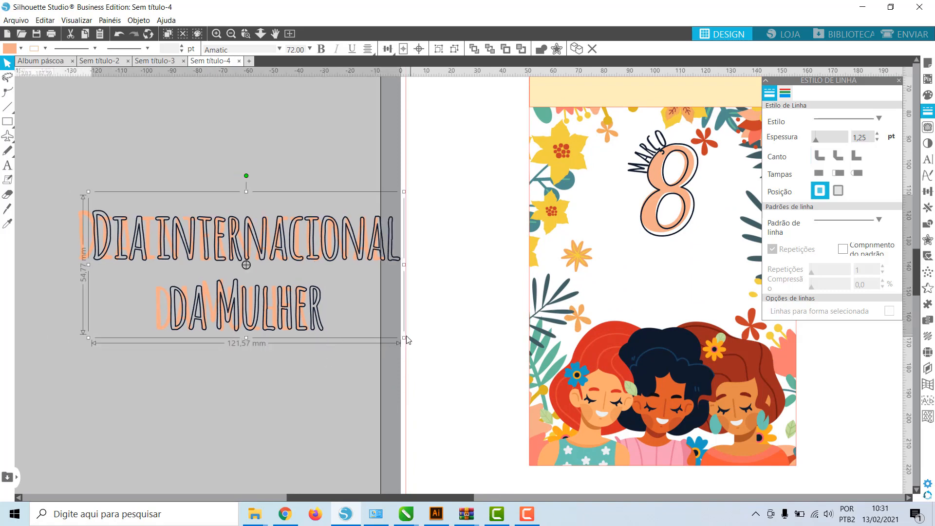
mouse_move(403, 339)
left_mouse_down()
mouse_move(420, 346)
mouse_move(410, 348)
left_mouse_up()
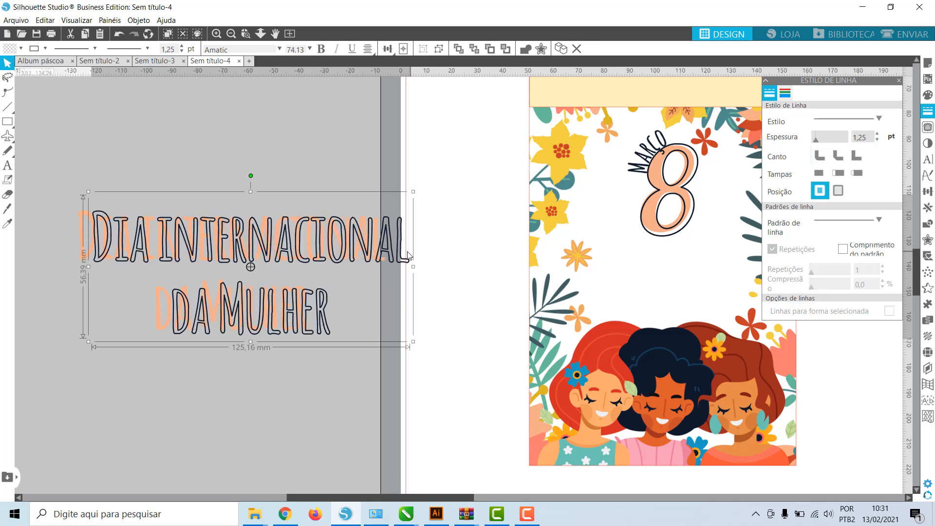
left_click_drag(408, 267, 386, 262)
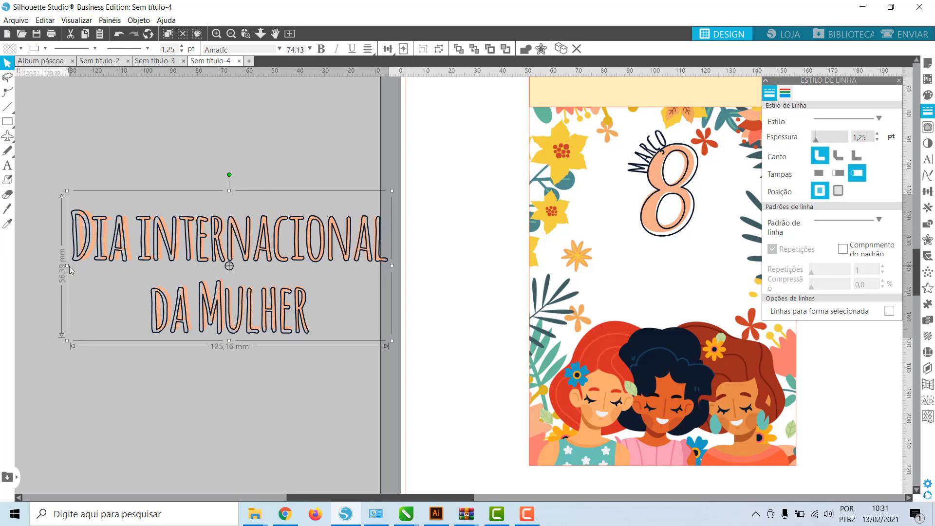
left_click_drag(69, 266, 69, 267)
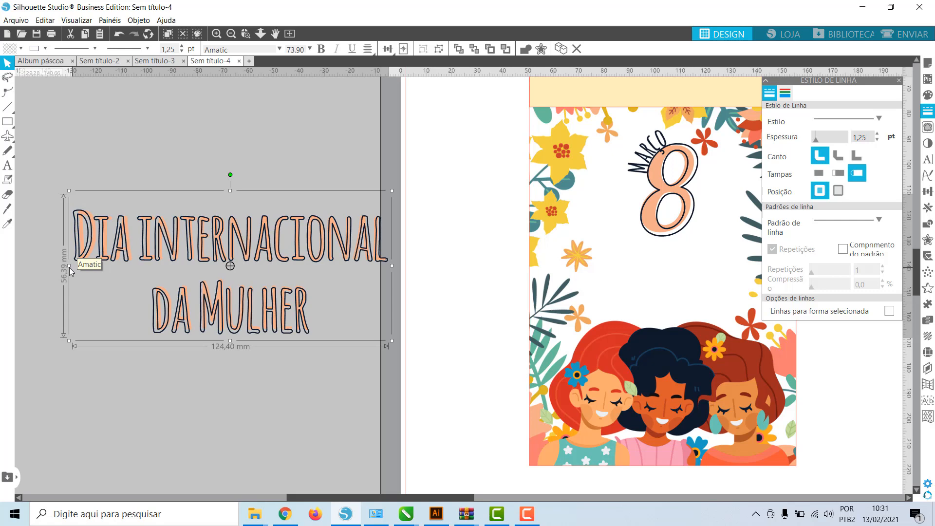
left_click_drag(69, 267, 69, 267)
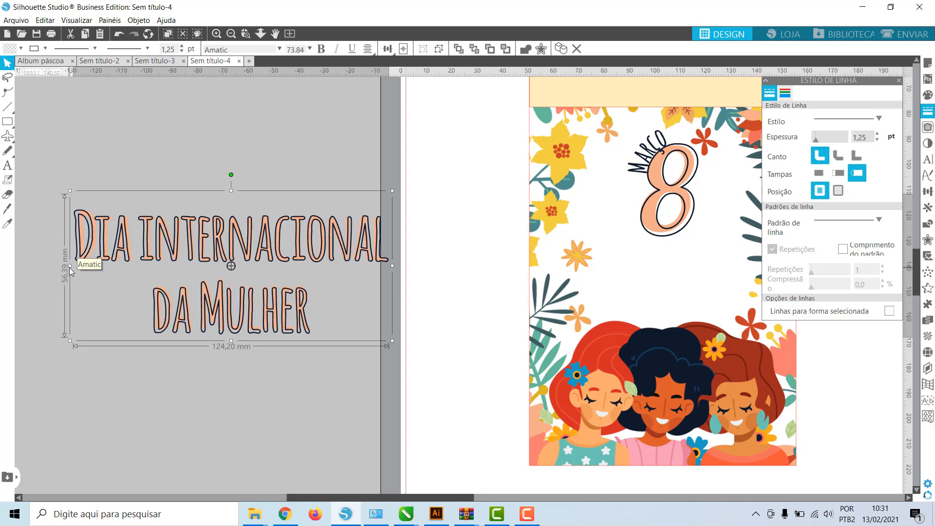
left_click(265, 402)
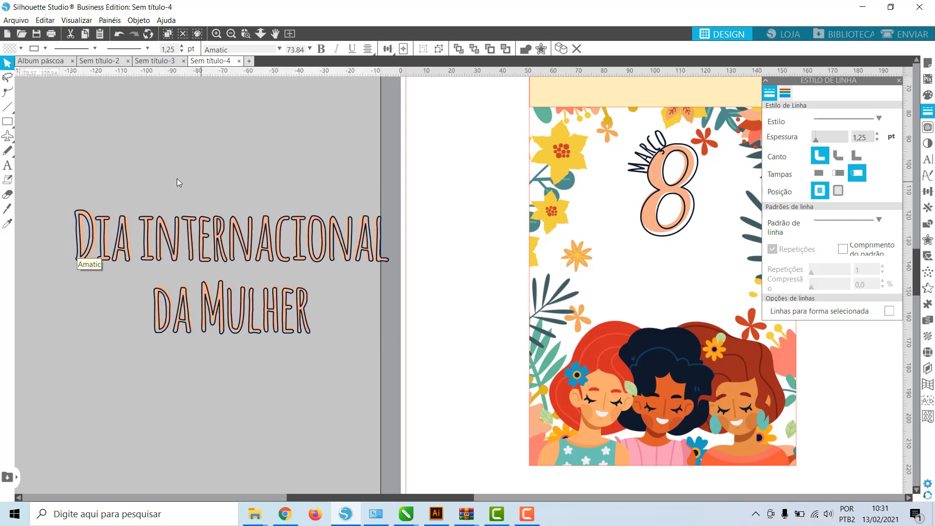
- Group the peach and navy "Dia internacional da Mulher" texts
left_click_drag(178, 183, 222, 220)
right_click(290, 335)
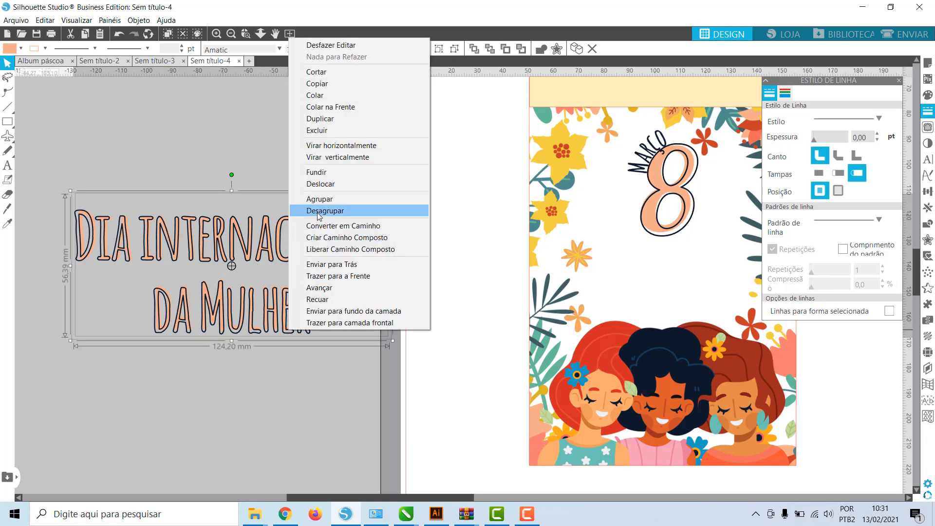
left_click(324, 199)
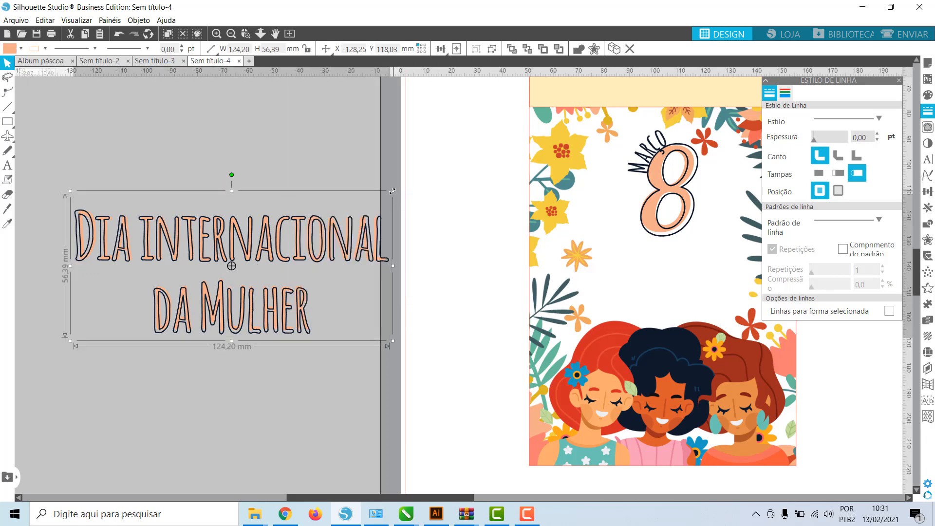
- Shrink the grouped lettering to about 49.6 mm wide and place it on the cover between the 8 and the women
left_click_drag(325, 229, 263, 259)
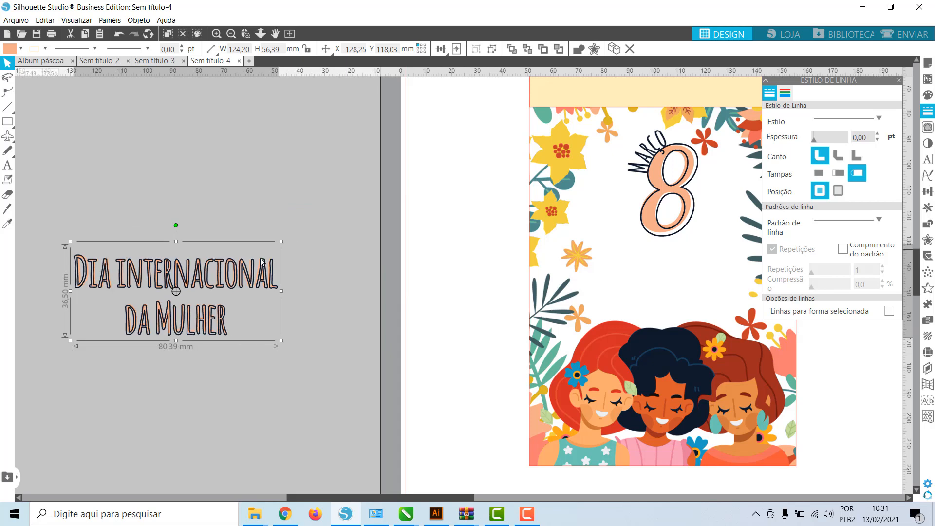
left_click_drag(206, 292, 706, 270)
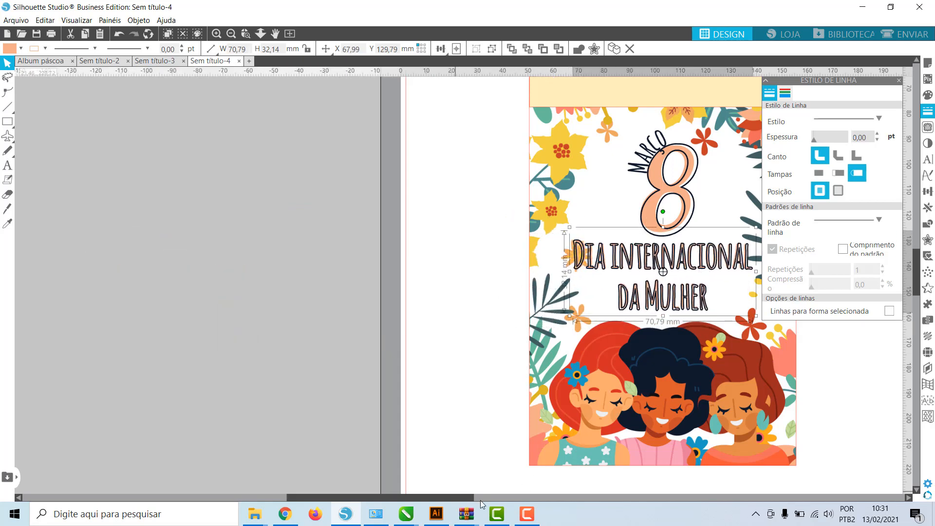
left_click_drag(480, 501, 578, 501)
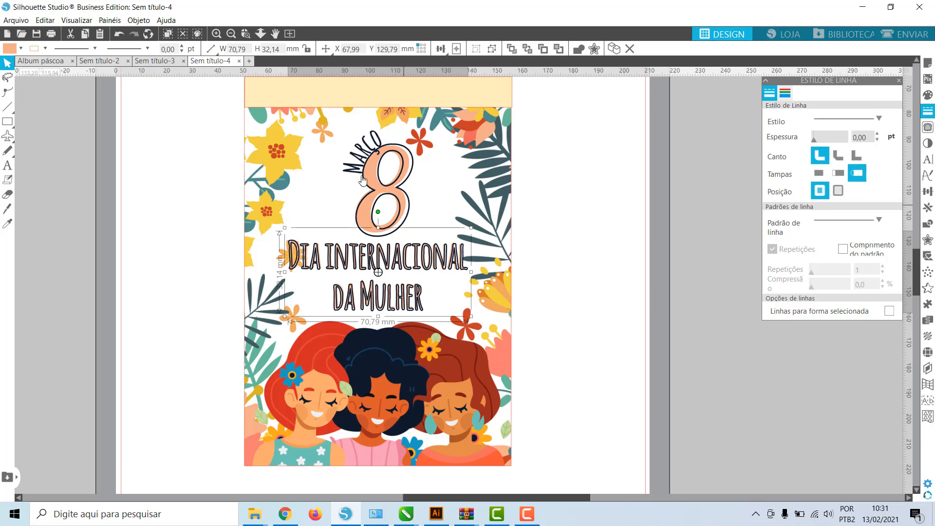
left_click(217, 33)
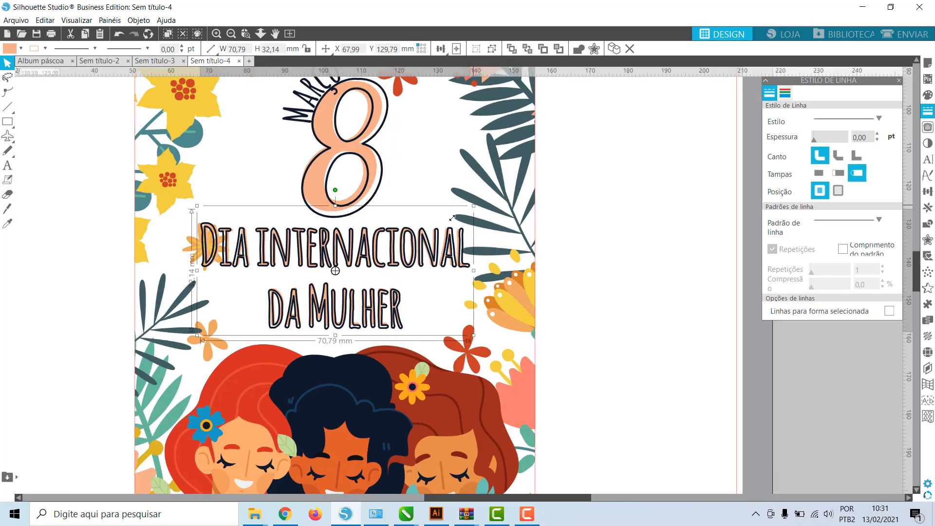
left_click_drag(452, 218, 422, 235)
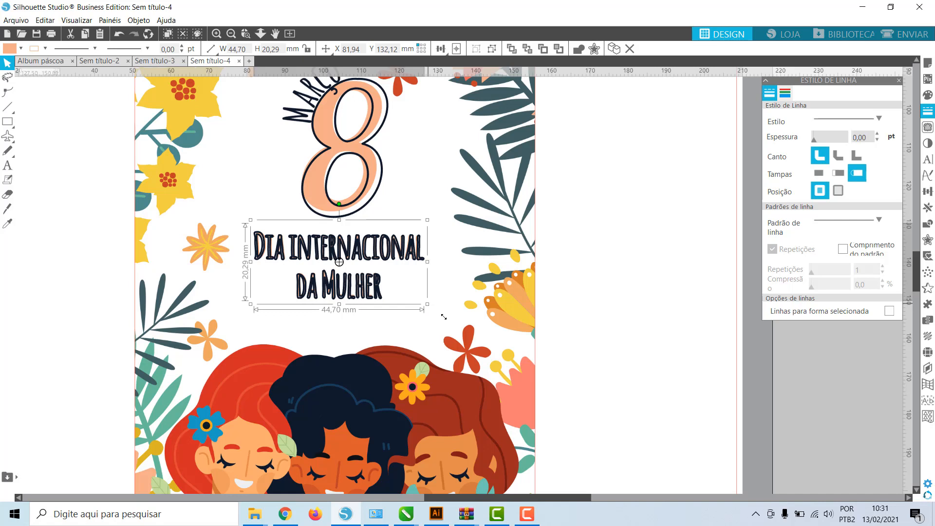
left_click_drag(444, 317, 447, 312)
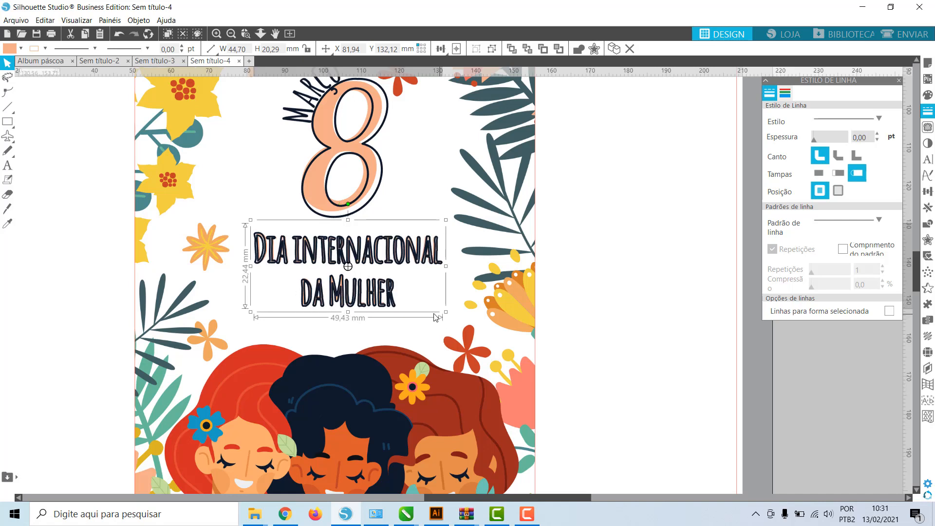
left_click_drag(393, 301, 386, 298)
- Ungroup the "Dia internacional da Mulher" lettering on the cover
right_click(385, 297)
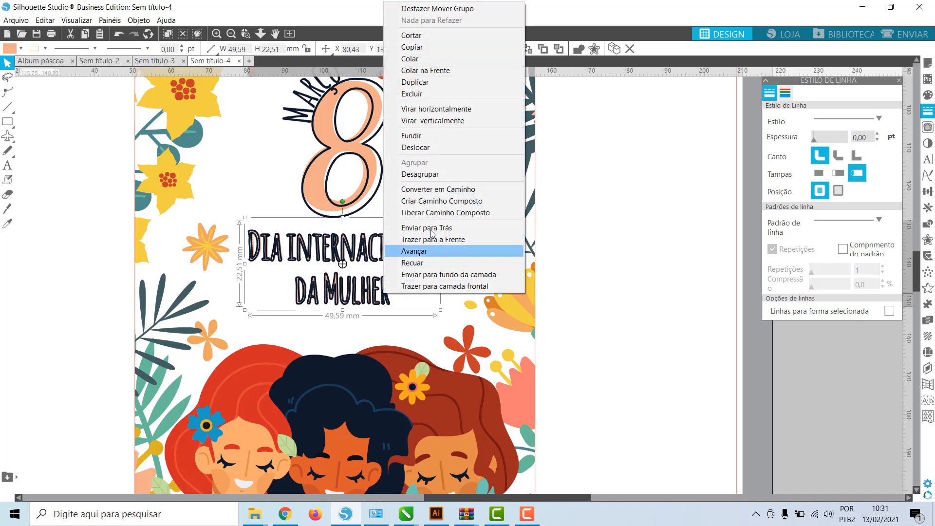
left_click(431, 175)
left_click(469, 276)
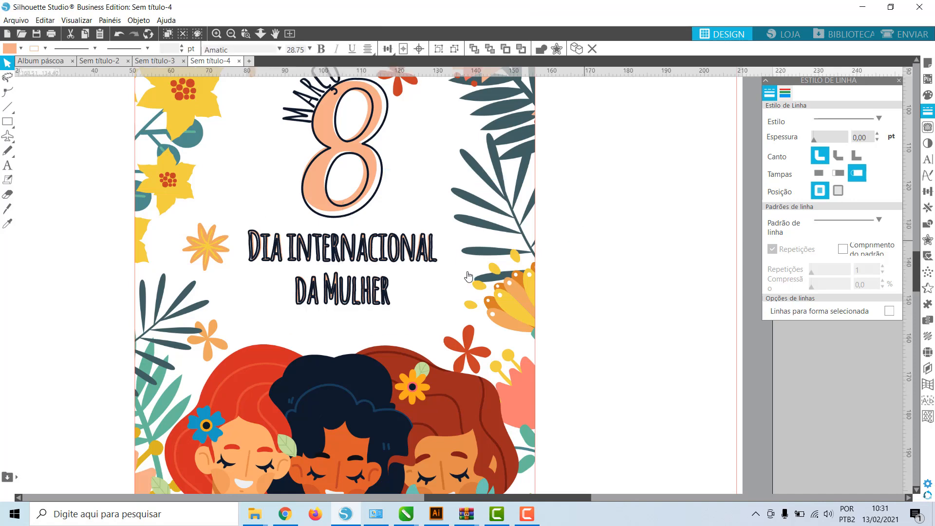
- Try thinner outlines on the navy "Dia internacional da Mulher" text and set its line thickness to 0.75 pt
left_click(433, 262)
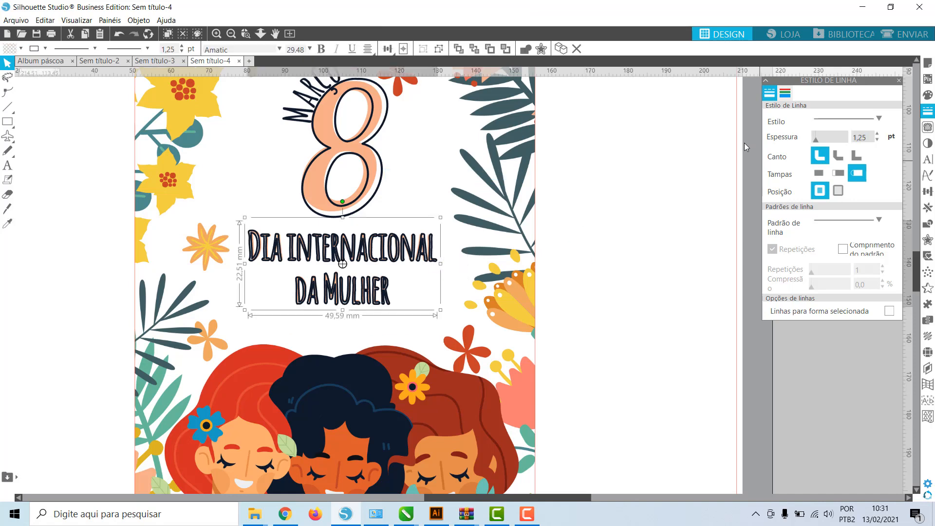
left_click(877, 141)
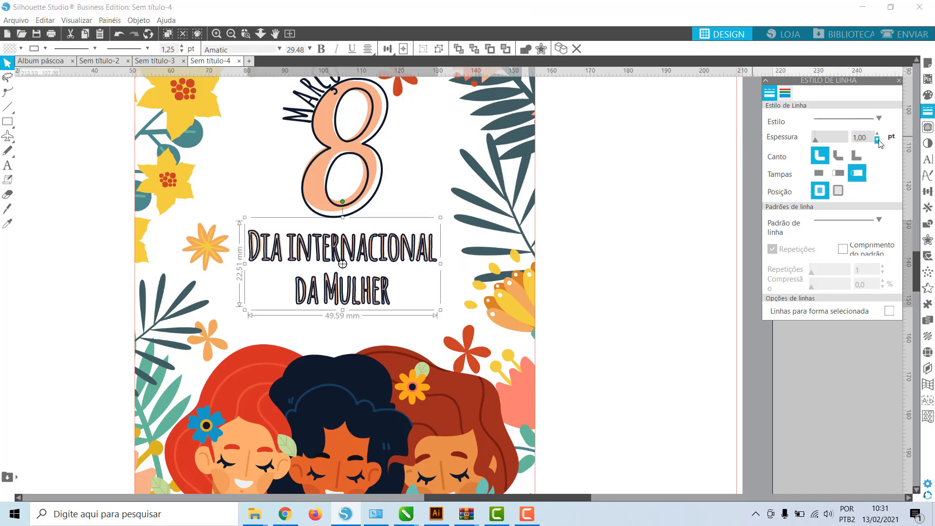
left_click(877, 140)
left_click(877, 140)
left_click(878, 140)
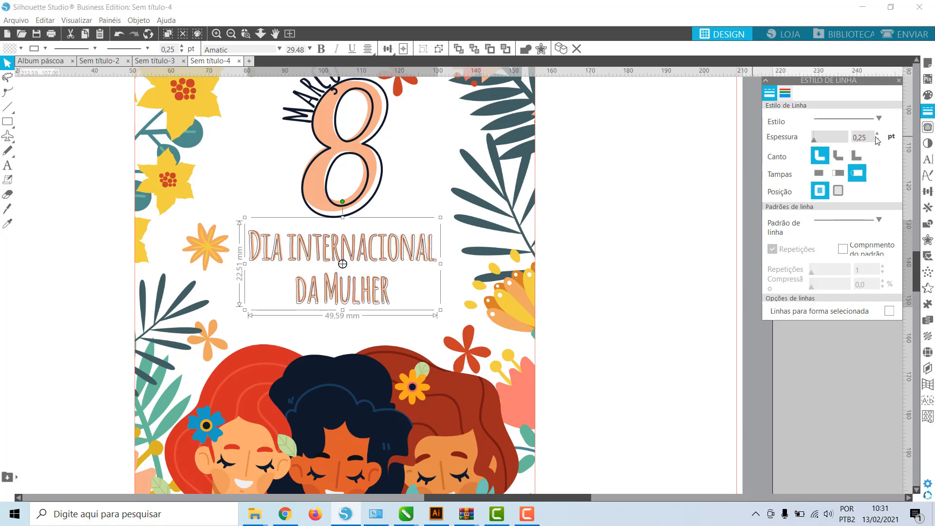
left_click(877, 134)
left_click(877, 133)
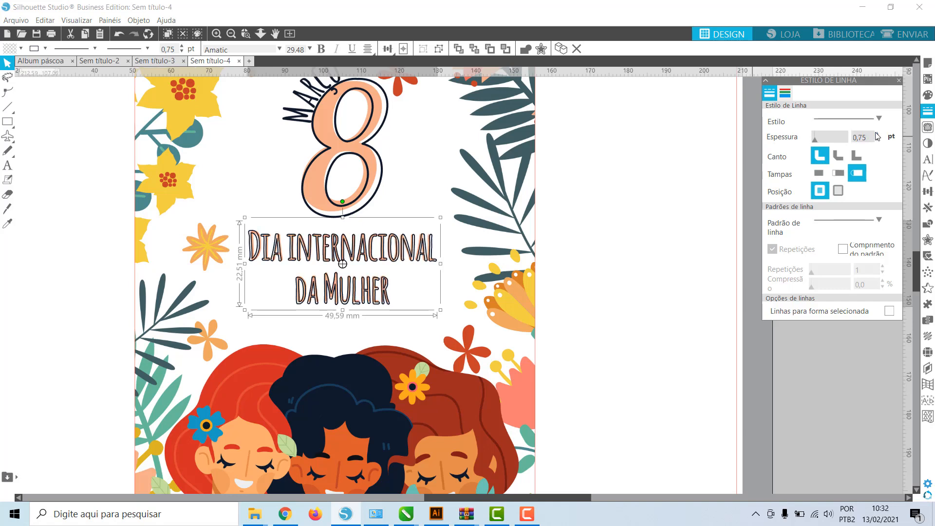
left_click(877, 133)
left_click(877, 134)
left_click(878, 141)
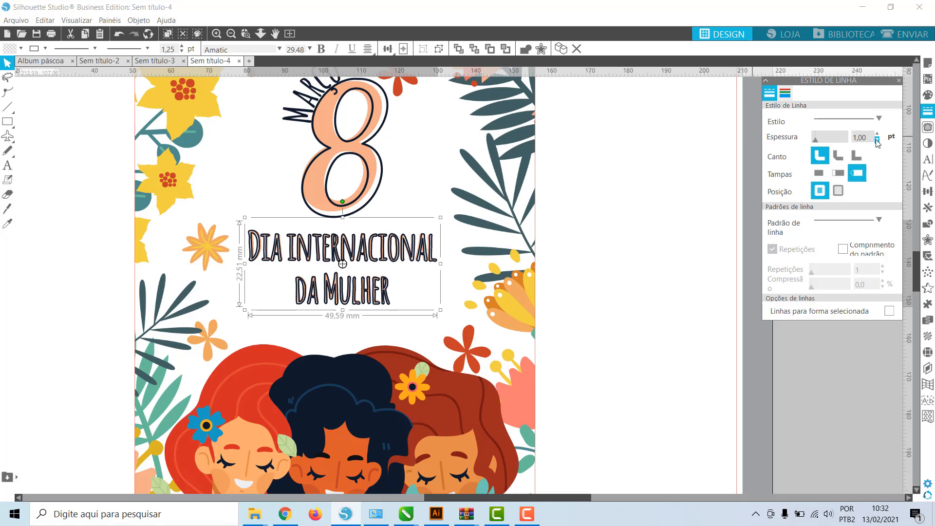
left_click(878, 141)
left_click(686, 230)
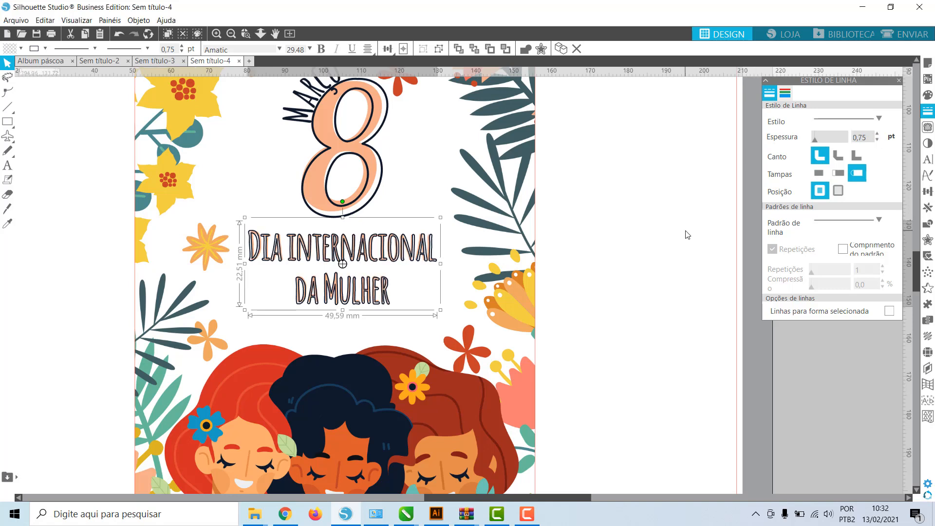
- Regroup the navy outline and peach "Dia internacional da Mulher" texts on the cover
left_click(388, 296)
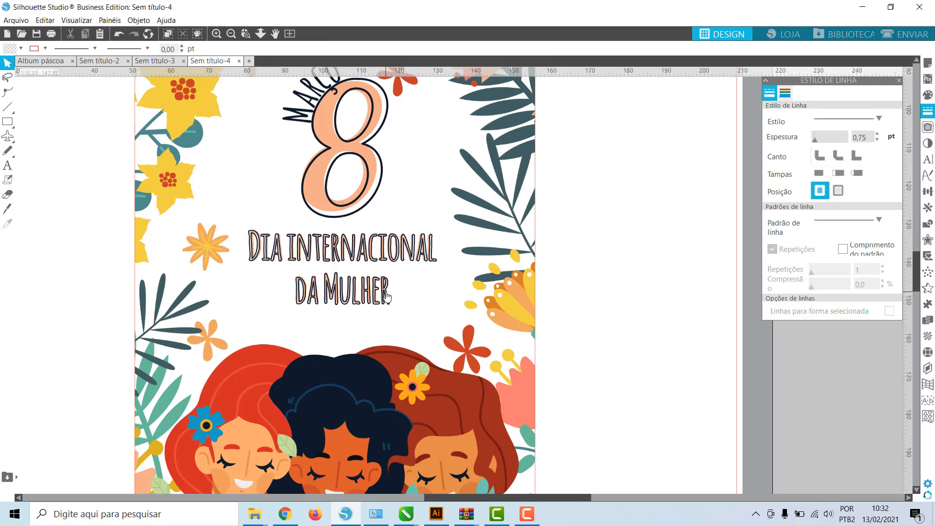
left_click(263, 251)
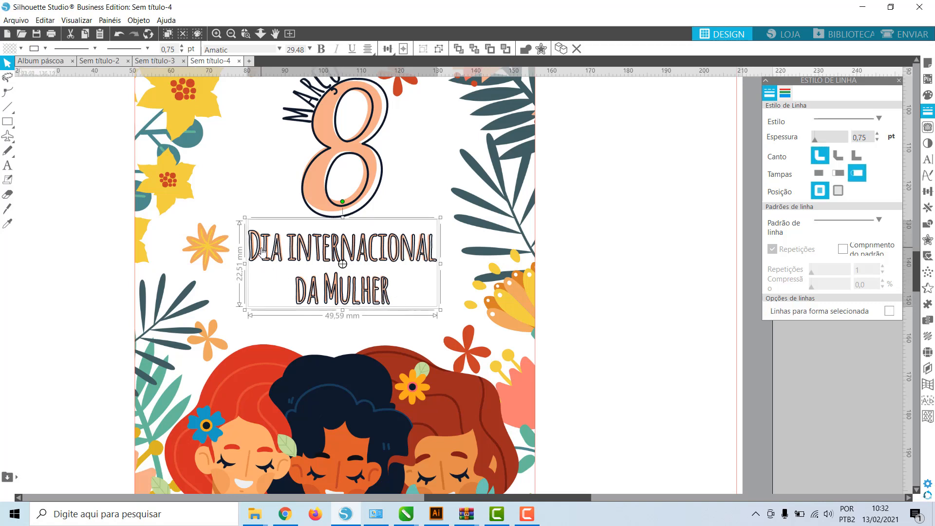
right_click(263, 251)
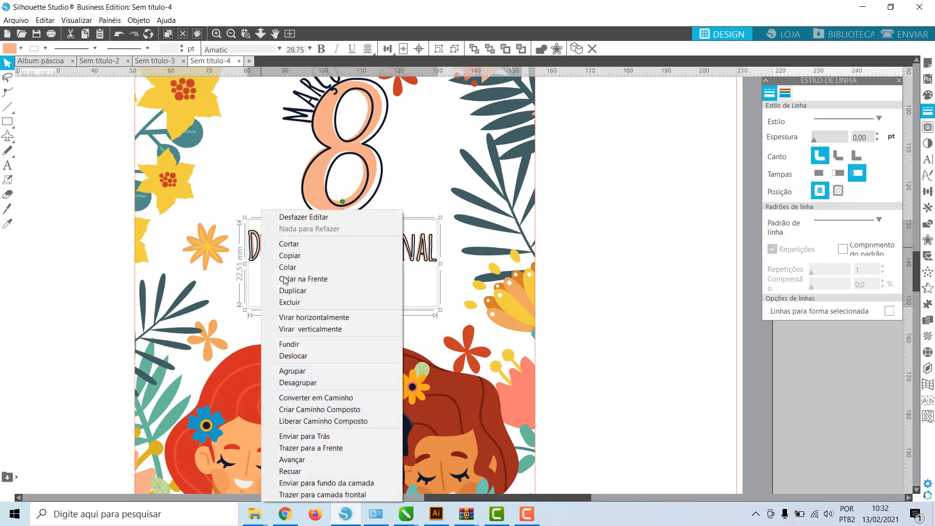
left_click(294, 370)
- Align the 8 Março lettering and the "Dia internacional da Mulher" group horizontally to the centre of the cover
left_click(354, 197)
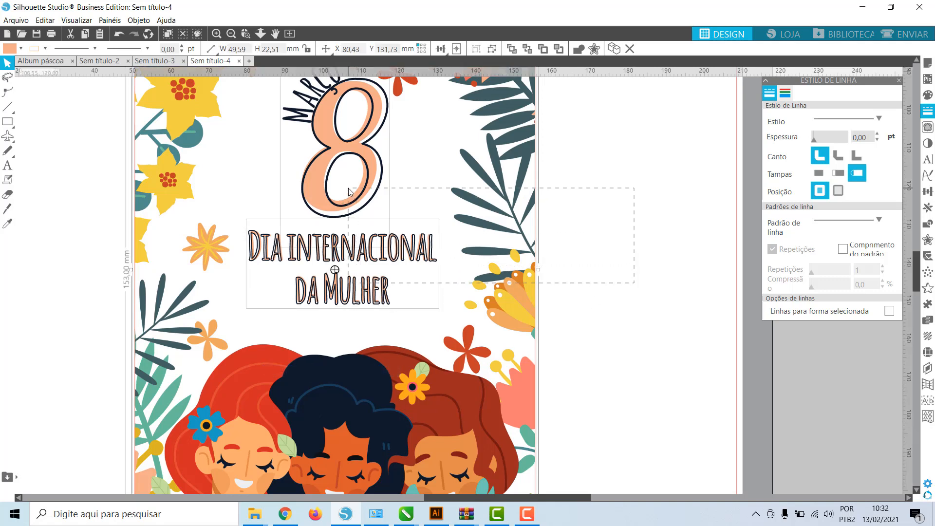
left_click(928, 193)
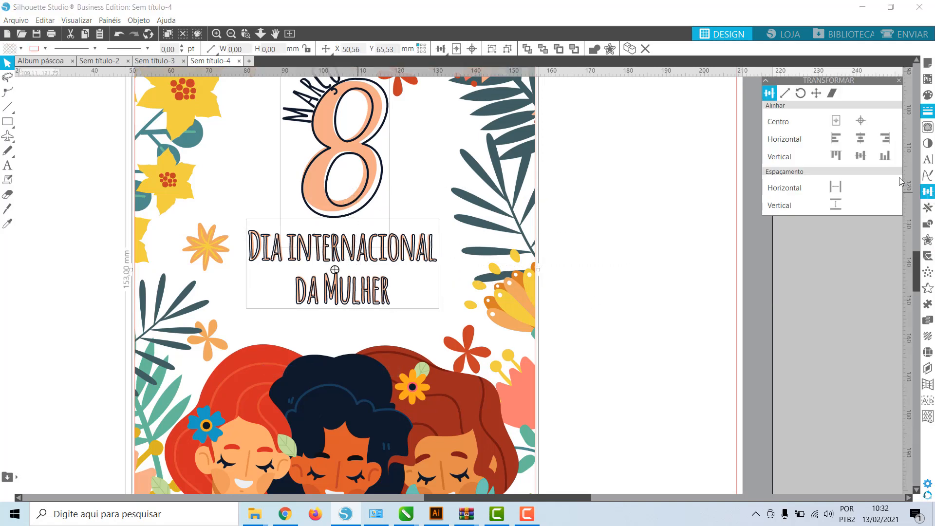
left_click(863, 138)
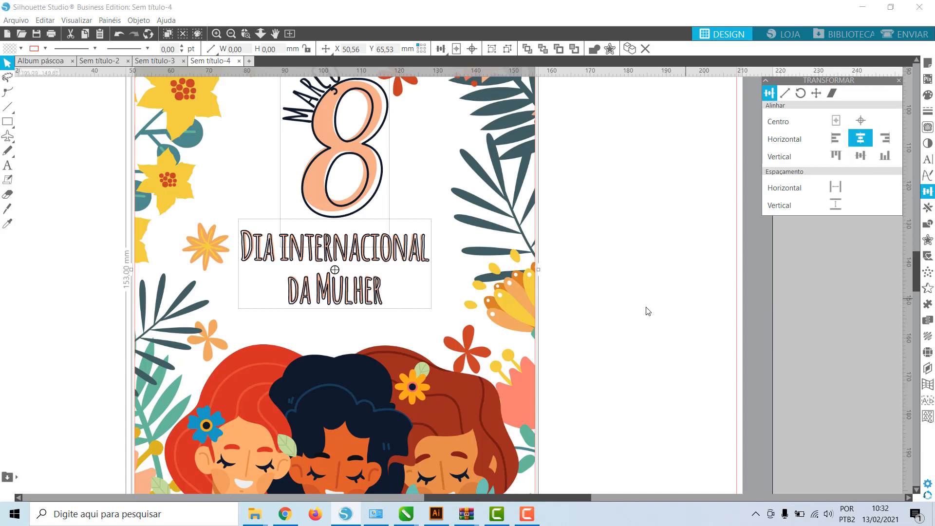
left_click(647, 308)
left_click(231, 33)
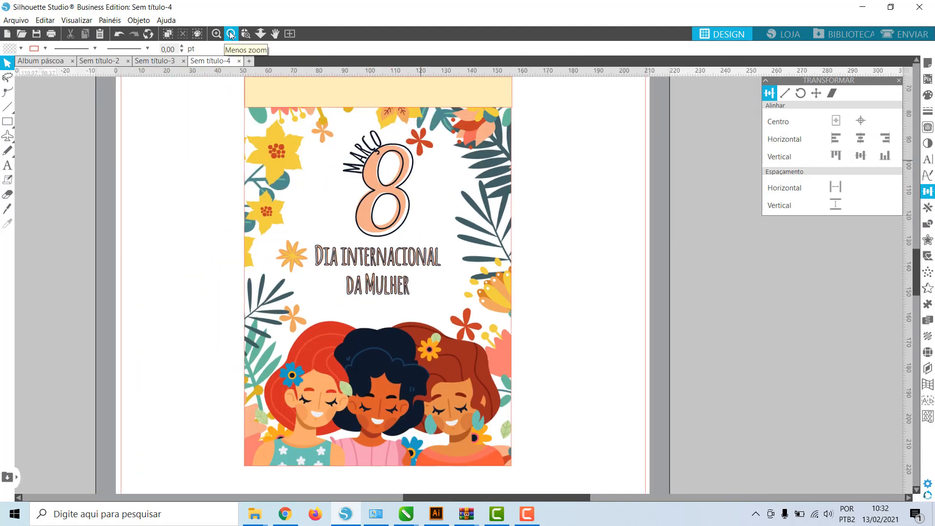
- Enlarge the 8 Março and "Dia internacional da Mulher" lettering together to about 54 × 71 mm and group them
left_click(385, 236)
left_click(399, 268, "shift")
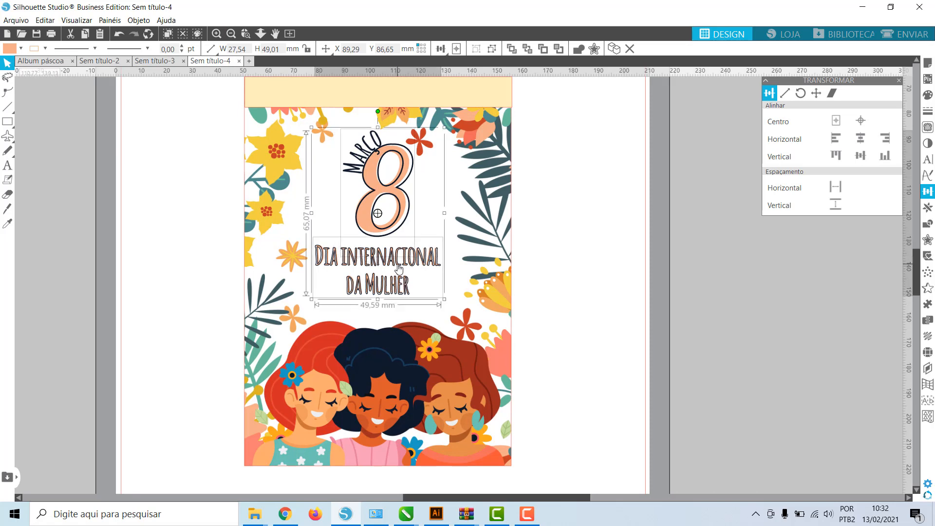
left_click_drag(452, 310, 456, 316)
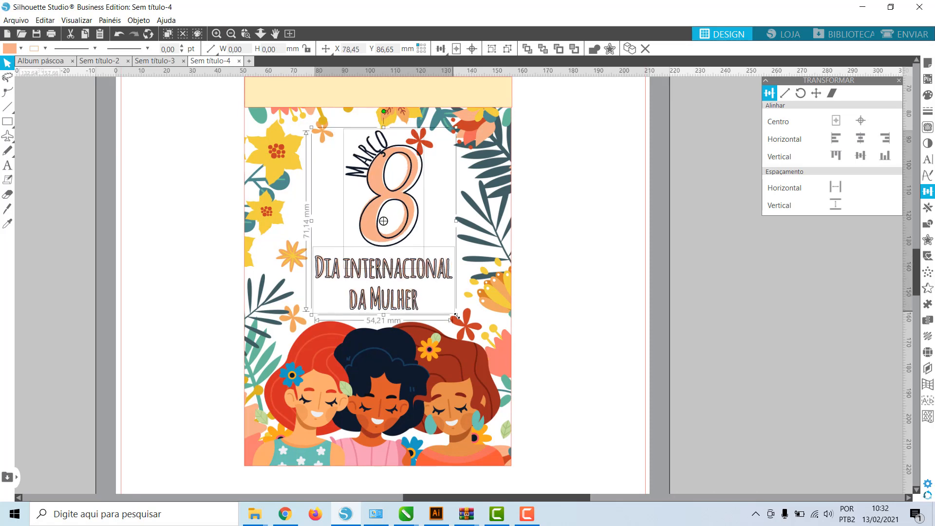
right_click(420, 276)
left_click(460, 370)
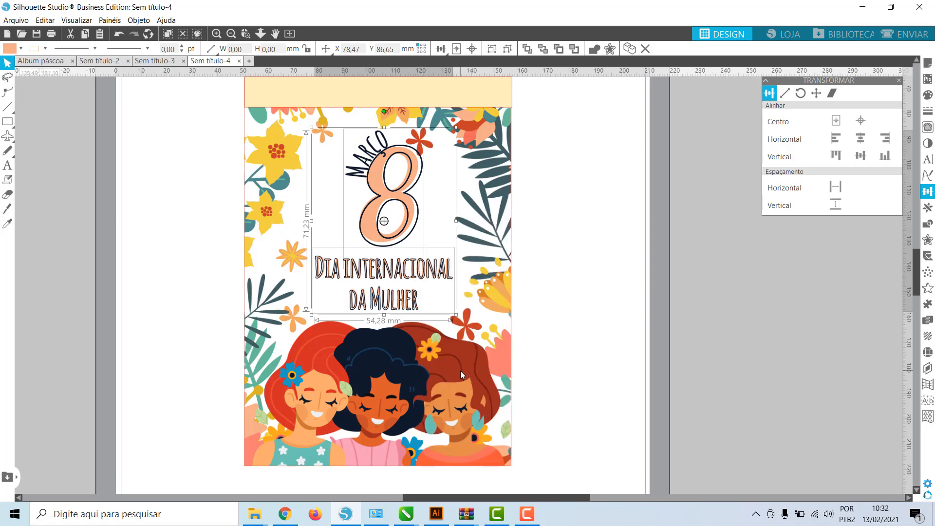
- Align the enlarged lettering group horizontally to the centre of the cover
left_click(549, 254)
left_click(391, 259)
left_click_drag(382, 277, 375, 289)
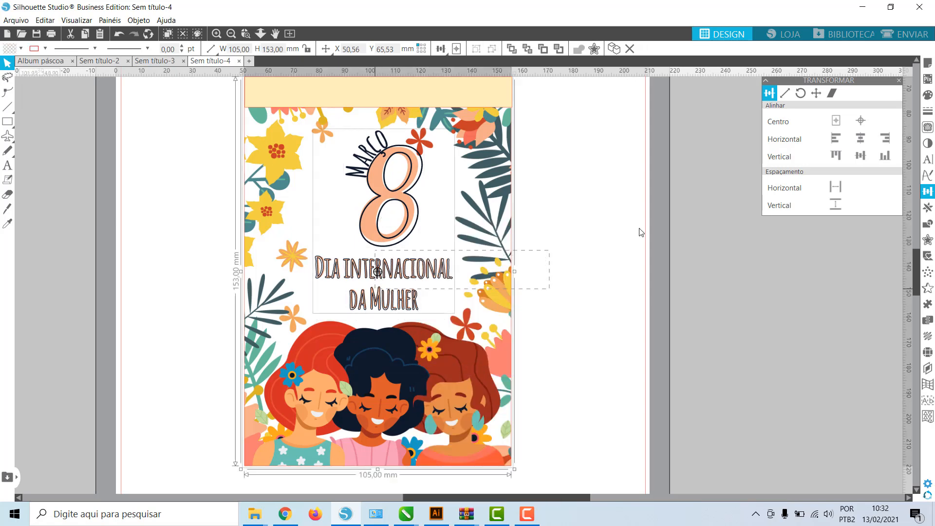
left_click(860, 138)
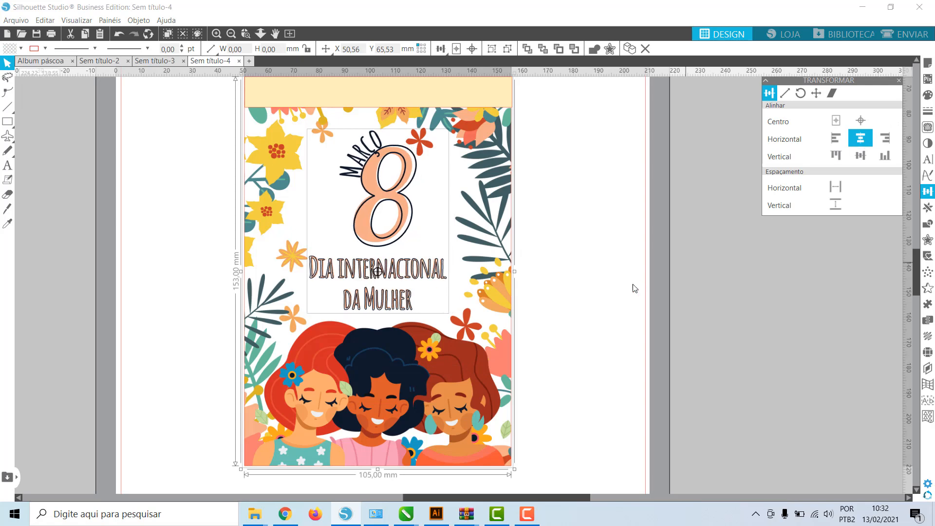
left_click(595, 294)
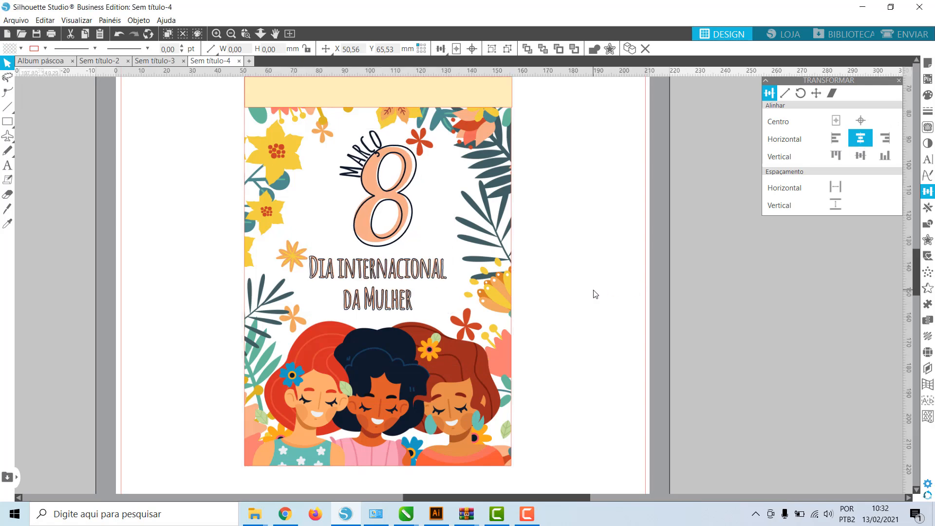
- Offset the 105 × 153 mm cover rectangle outward by 15 mm with sharp corners
left_click(231, 34)
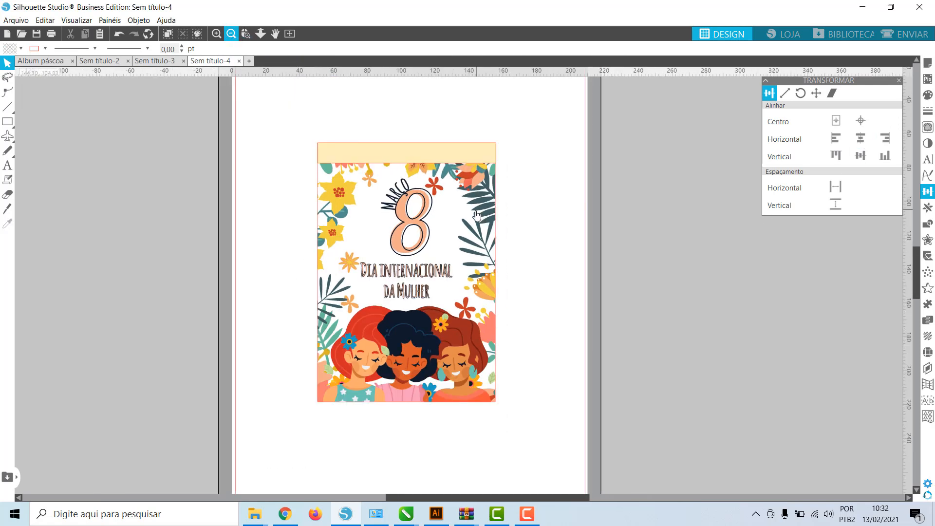
left_click(490, 398)
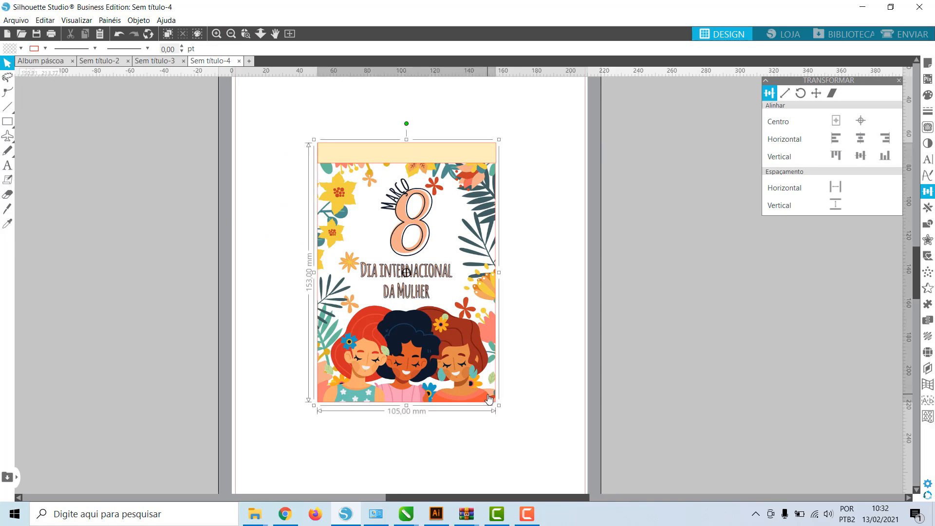
left_click(928, 240)
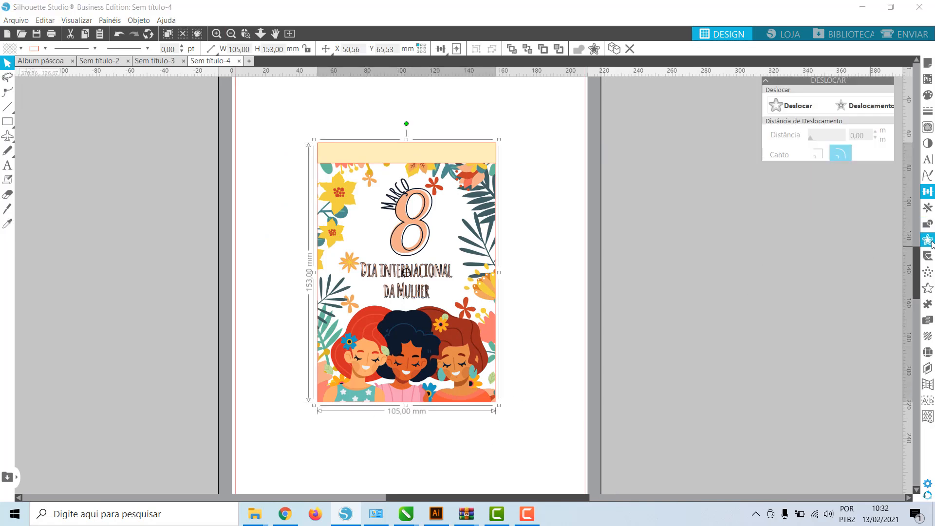
left_click(802, 107)
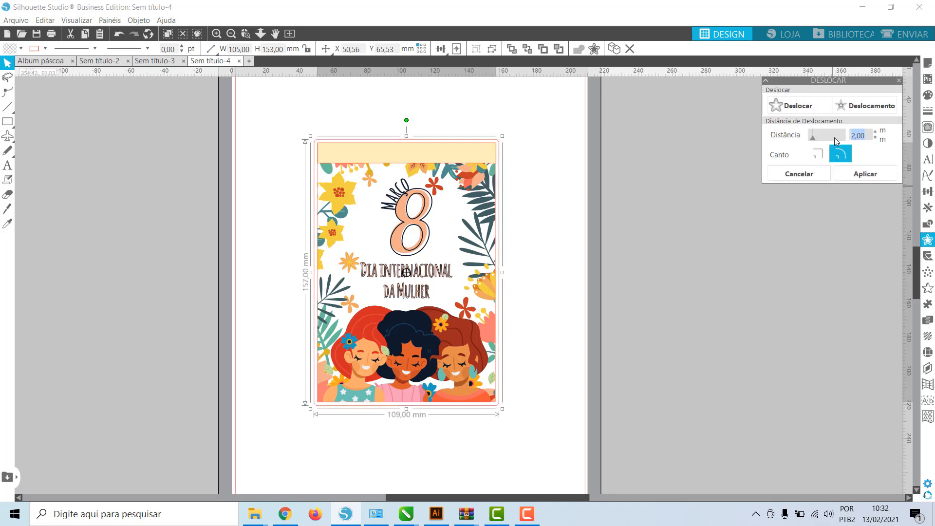
type("15")
key("Return")
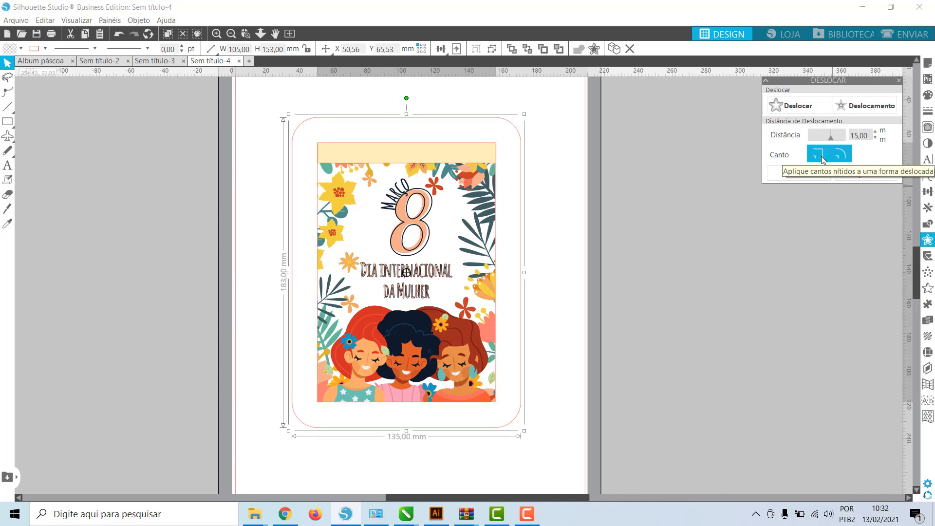
left_click(823, 157)
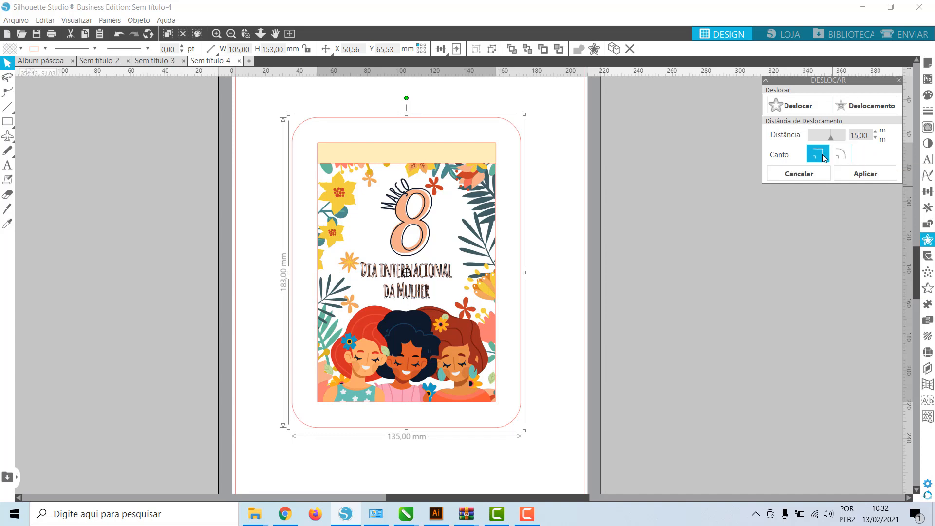
- Fill the offset rectangle around the cover with the recently used peach colour
left_click(928, 95)
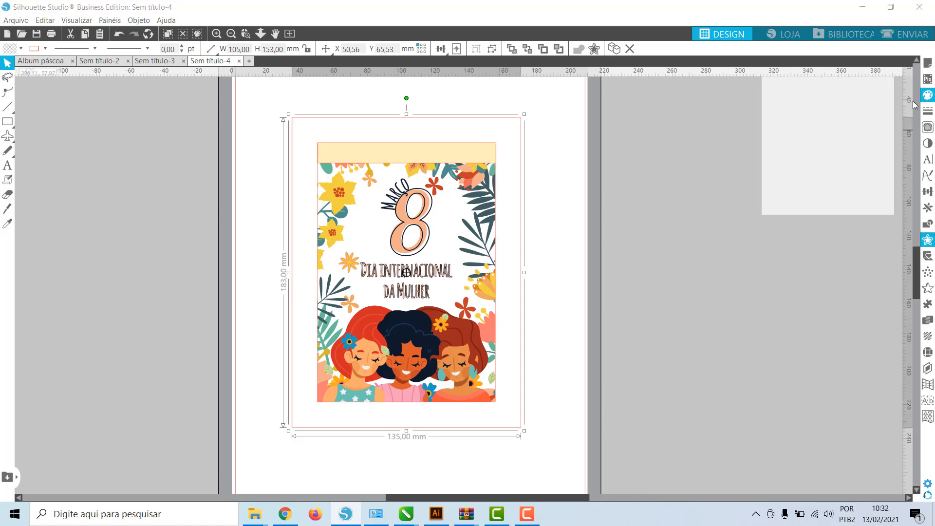
left_click(787, 116)
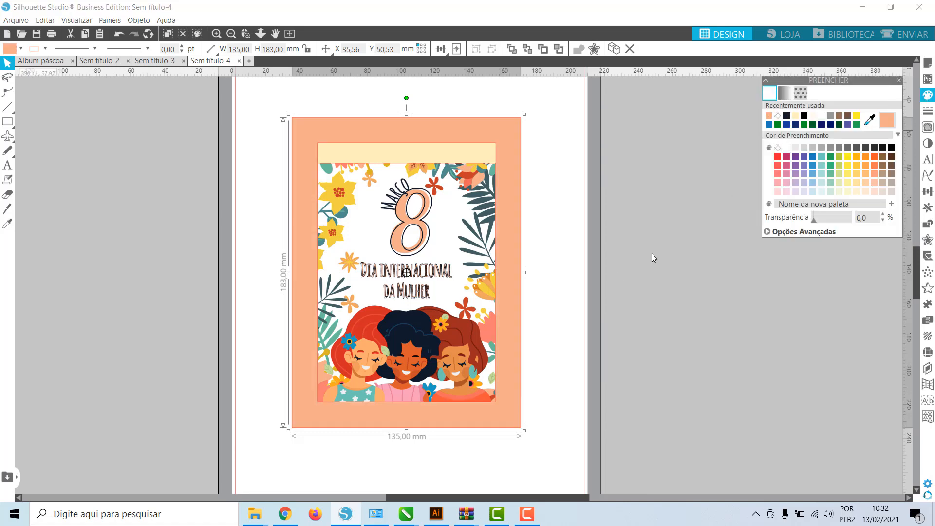
left_click(565, 236)
- Delete the cream strip across the upper edge of the cover
left_click(473, 156)
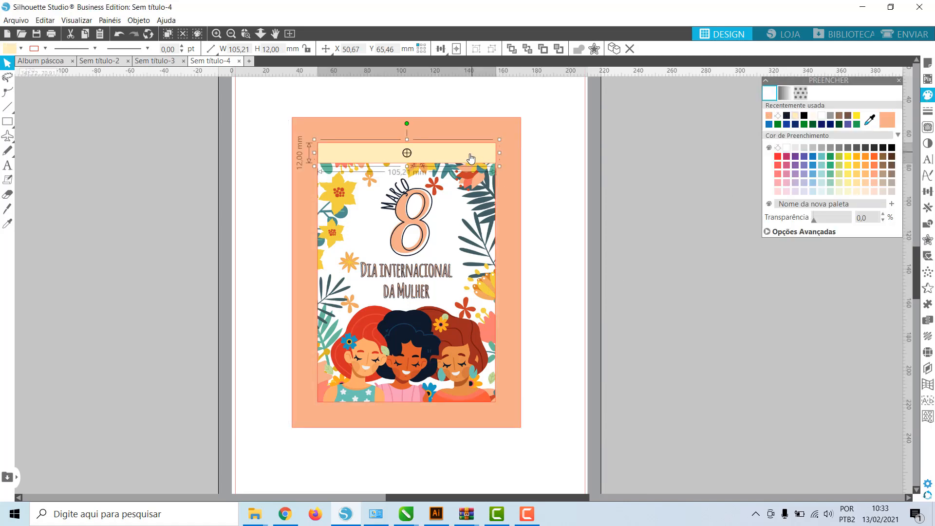
left_click_drag(470, 157, 801, 304)
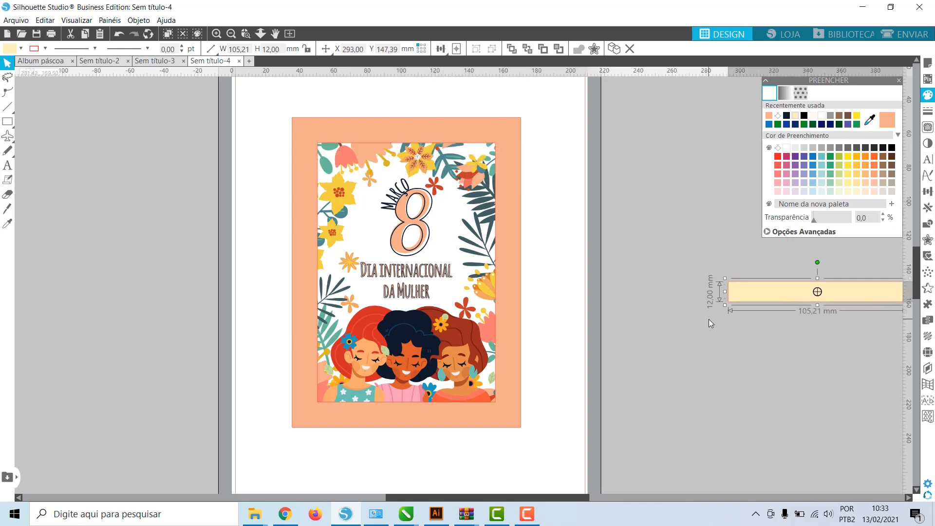
key("Delete")
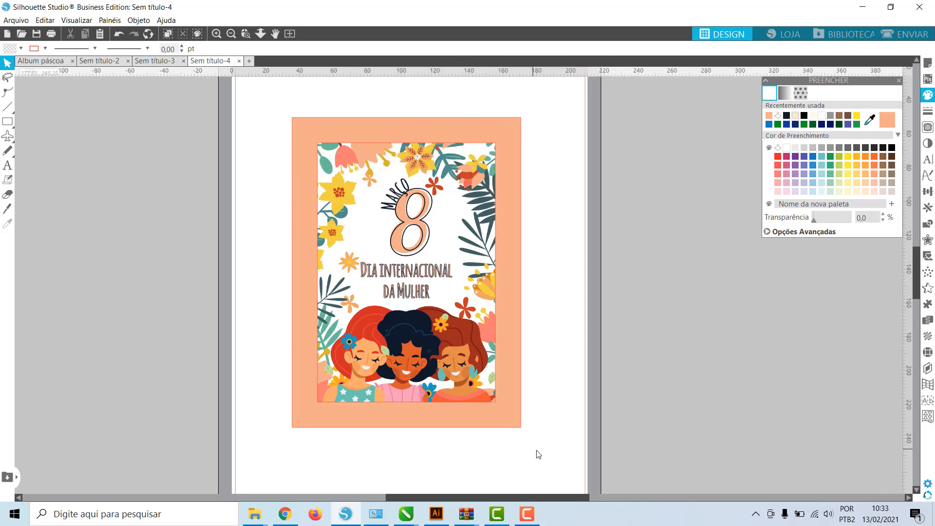
- Duplicate the illustrated cover rectangle and its peach frame without the lettering, placing the copy left of the original
left_click(474, 385)
key("ctrl+c")
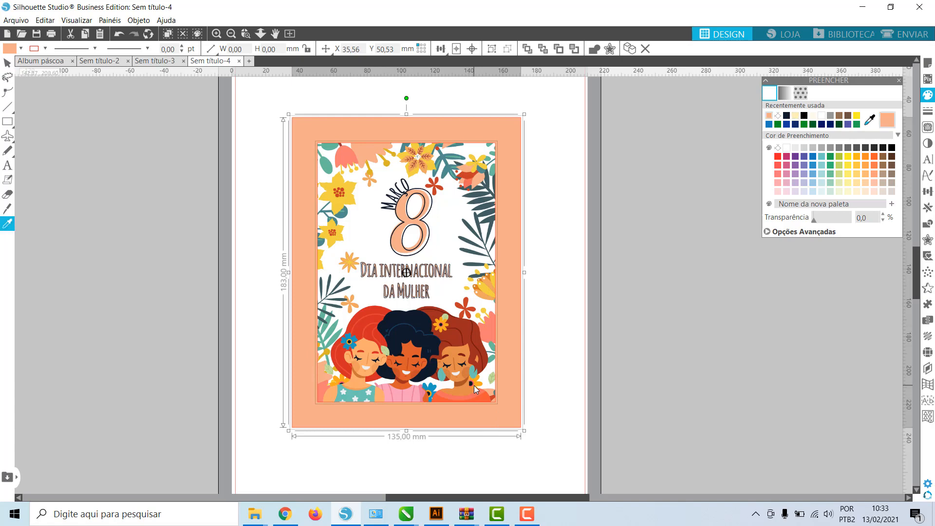
key("ctrl+v")
left_click_drag(431, 395, 227, 385)
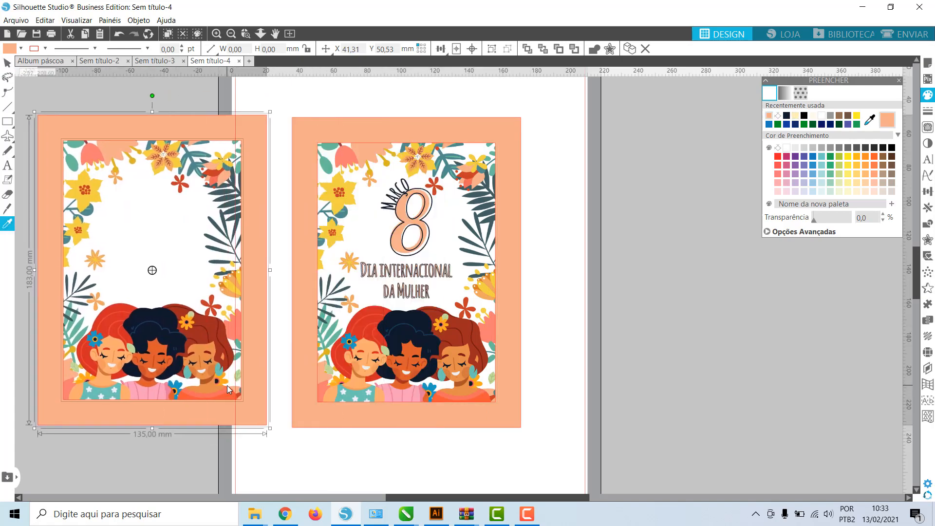
left_click(269, 465)
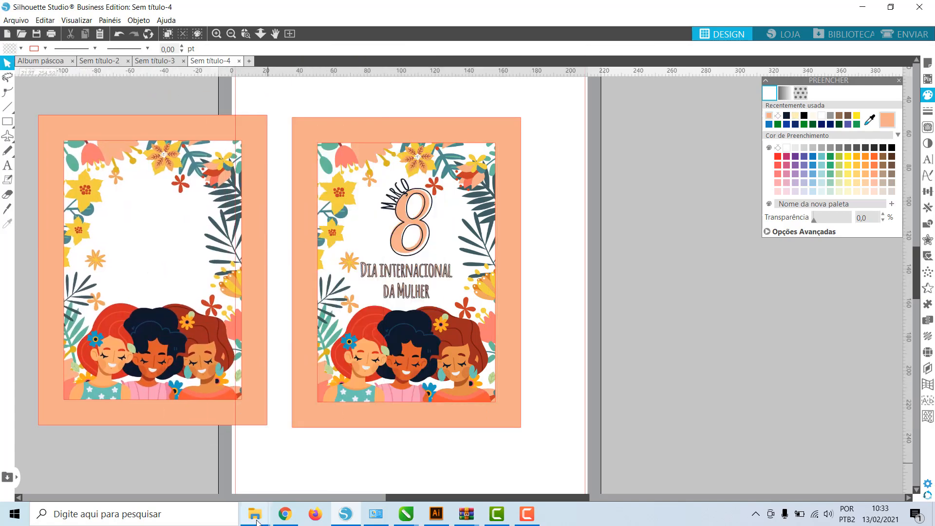
- Fill the copied inner rectangle with the "capa 4" floral image from the Dia da mulher folder
mouse_move(255, 514)
left_click(381, 455)
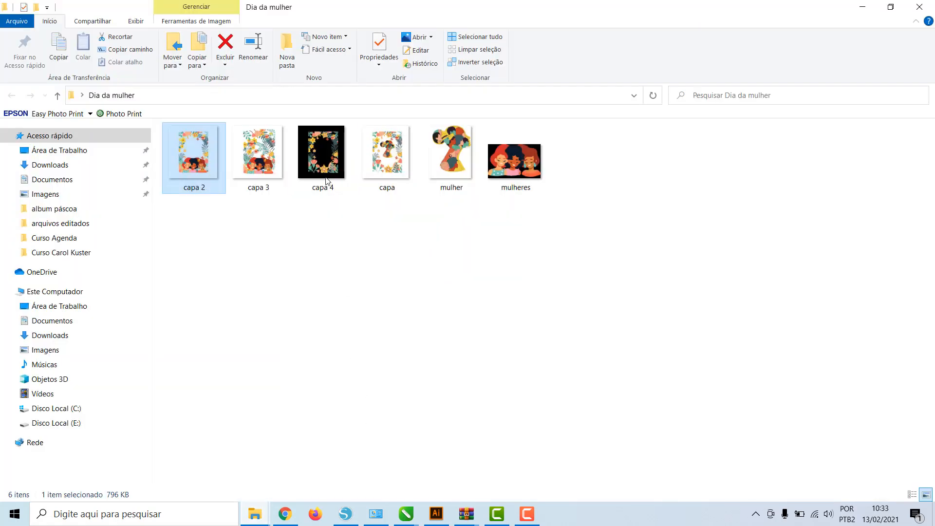
left_click_drag(326, 181, 227, 466)
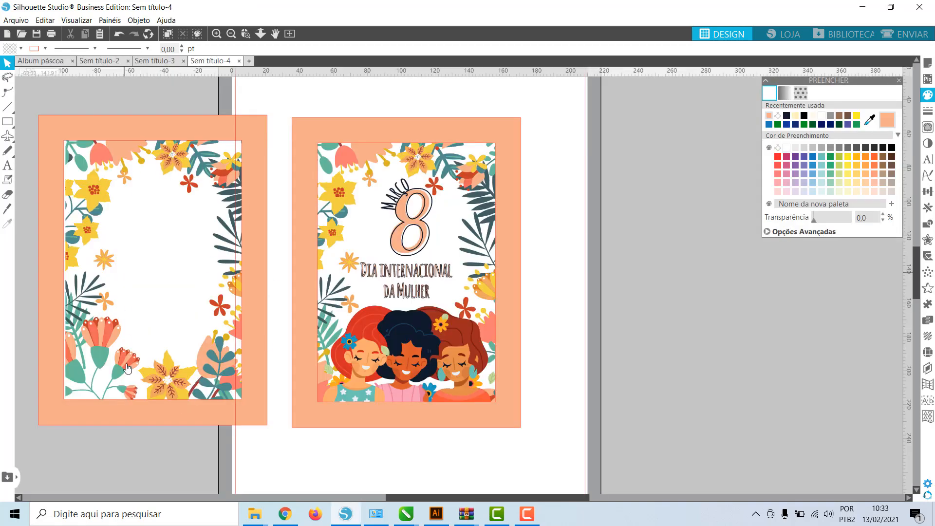
- Shift the floral fill pattern slightly within the copied rectangle so it reaches the left edge
left_click(112, 392)
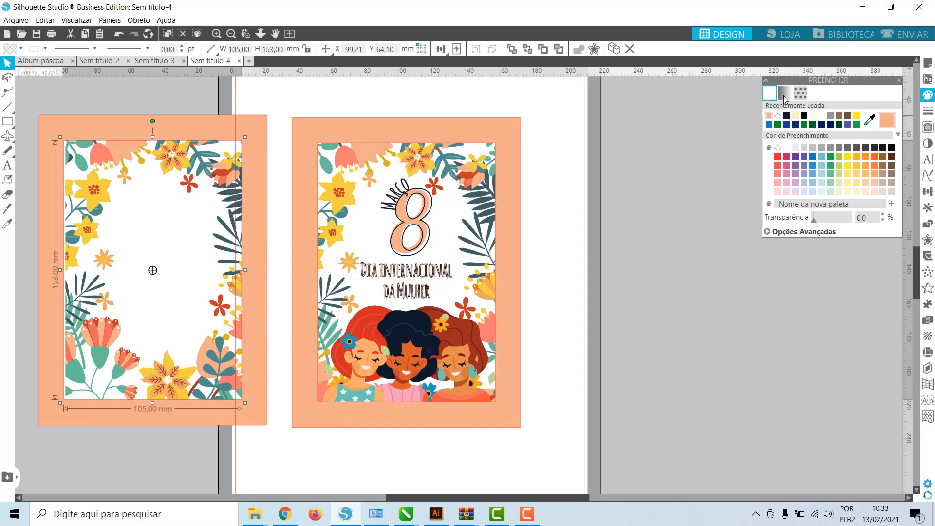
left_click(800, 92)
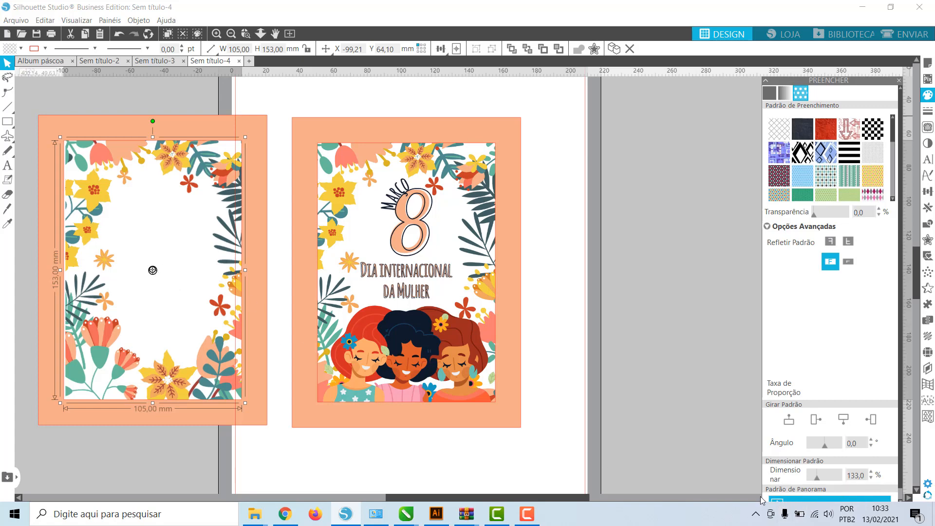
left_click_drag(153, 271, 152, 273)
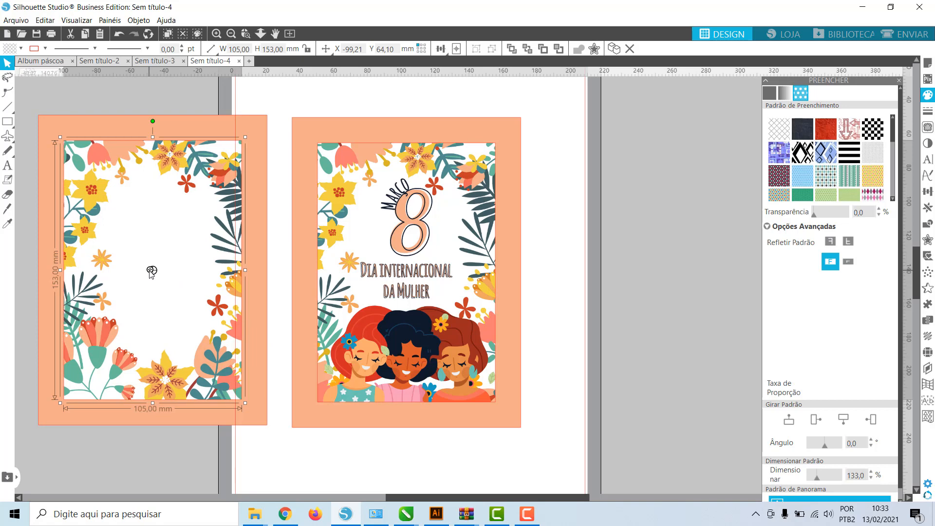
left_click(174, 452)
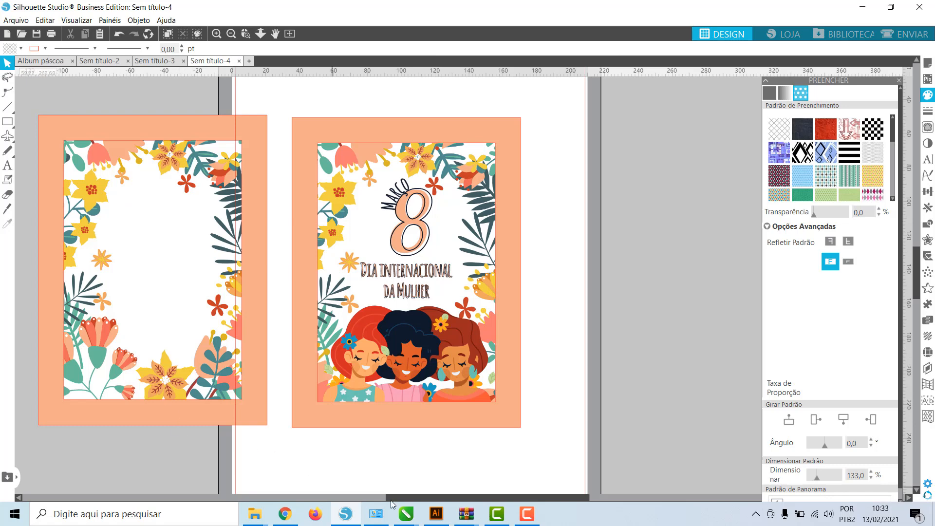
- Switch to Chrome, read the Women's Day message in the "texto dia da mulher" image results, and return to Silhouette Studio
left_click_drag(392, 498, 313, 498)
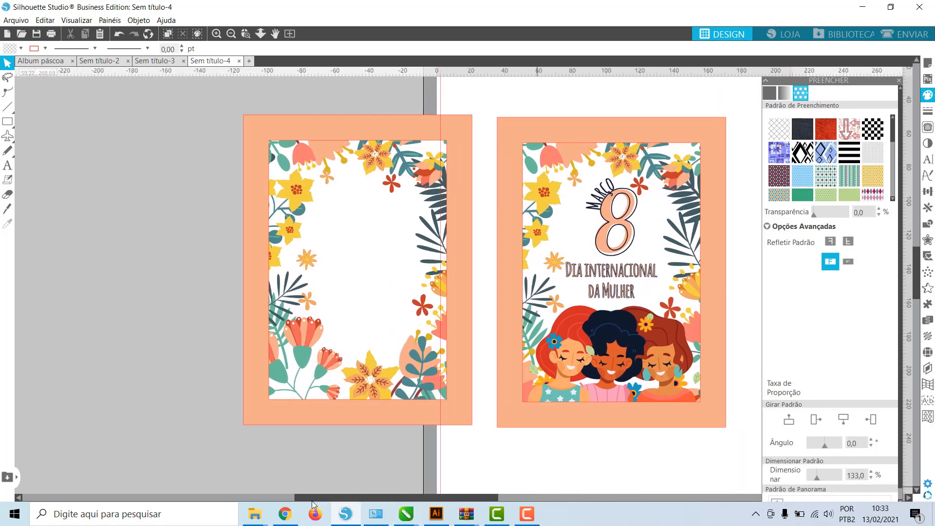
left_click(297, 509)
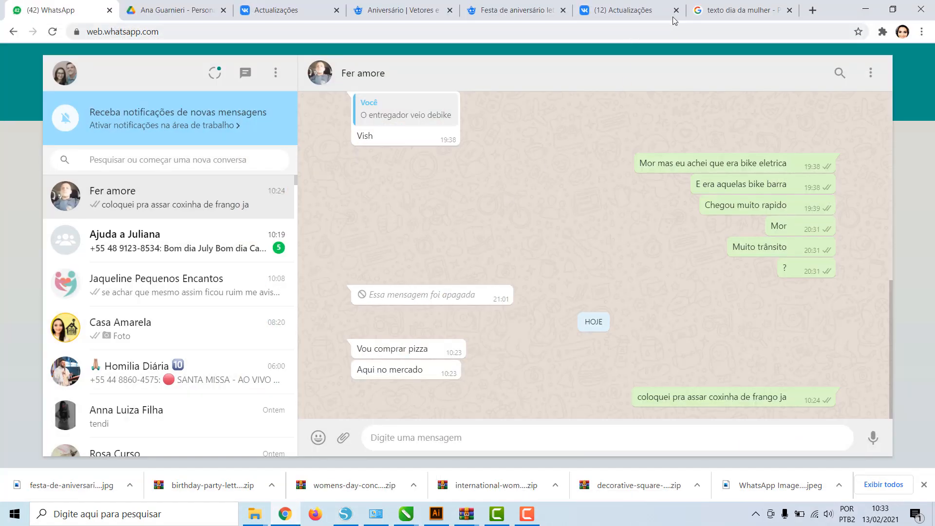
left_click(722, 7)
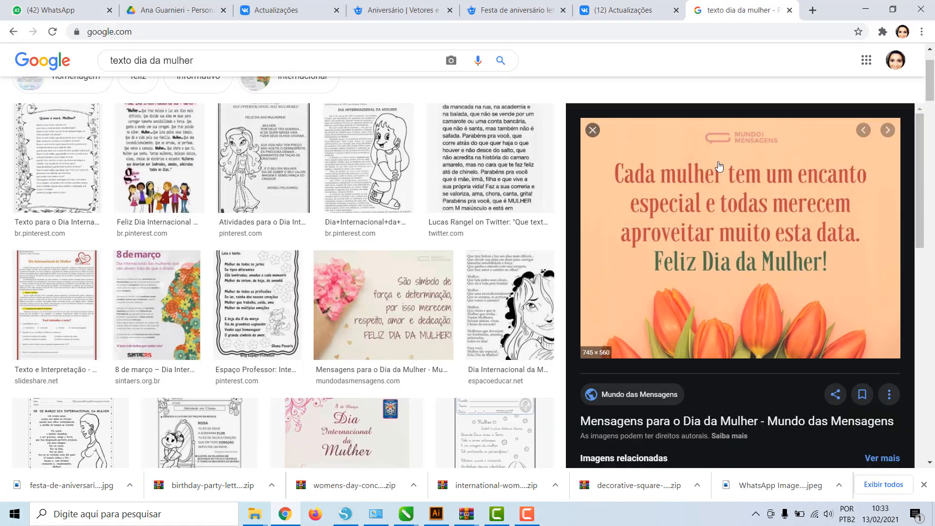
left_click(345, 514)
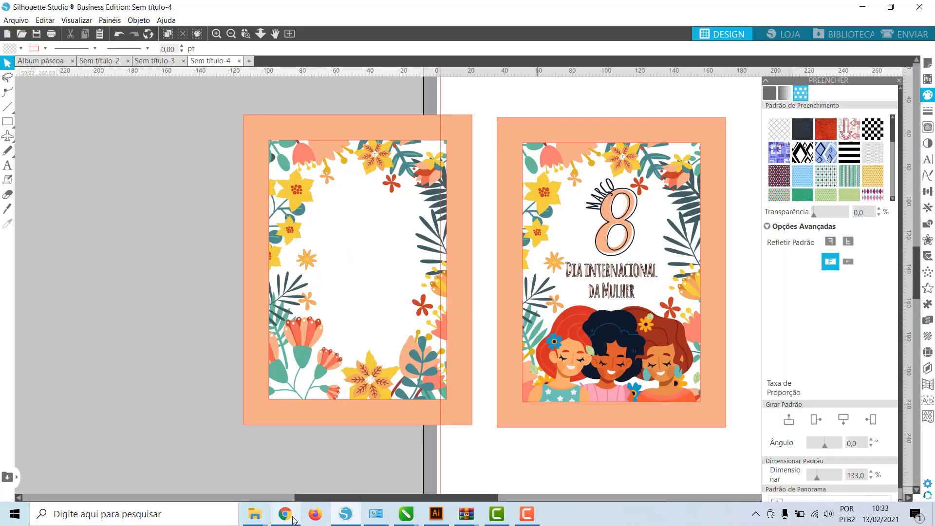
- Add a placeholder text "a" on the workspace beside the floral panel and set its font to Amatic
left_click(7, 165)
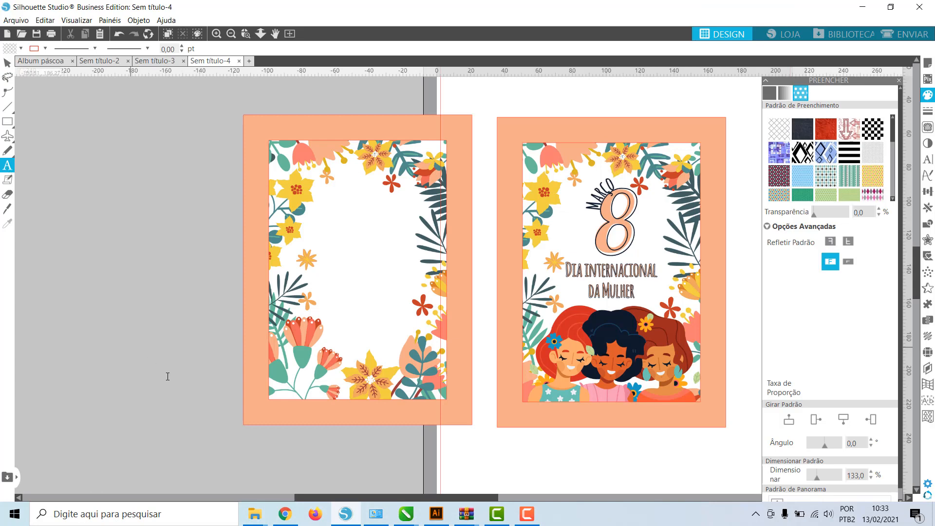
left_click(167, 375)
type("a")
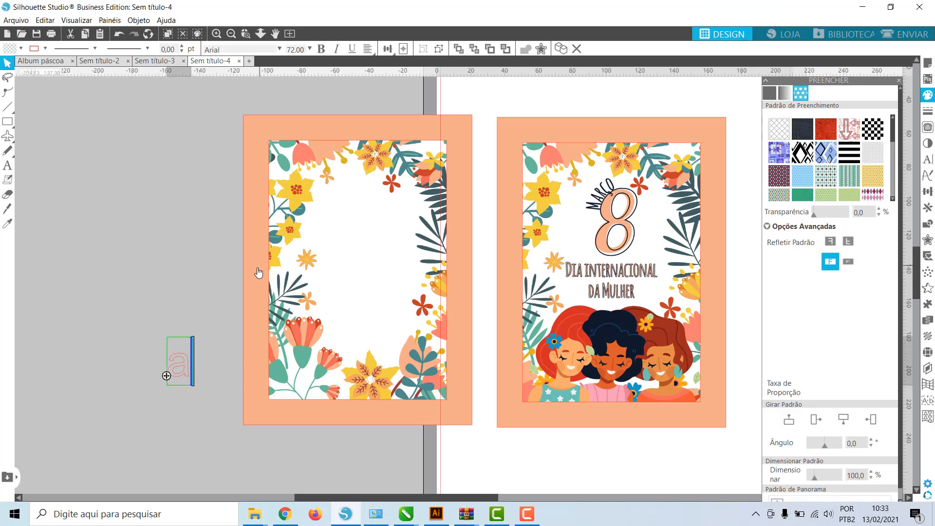
key("Escape")
left_click(179, 379)
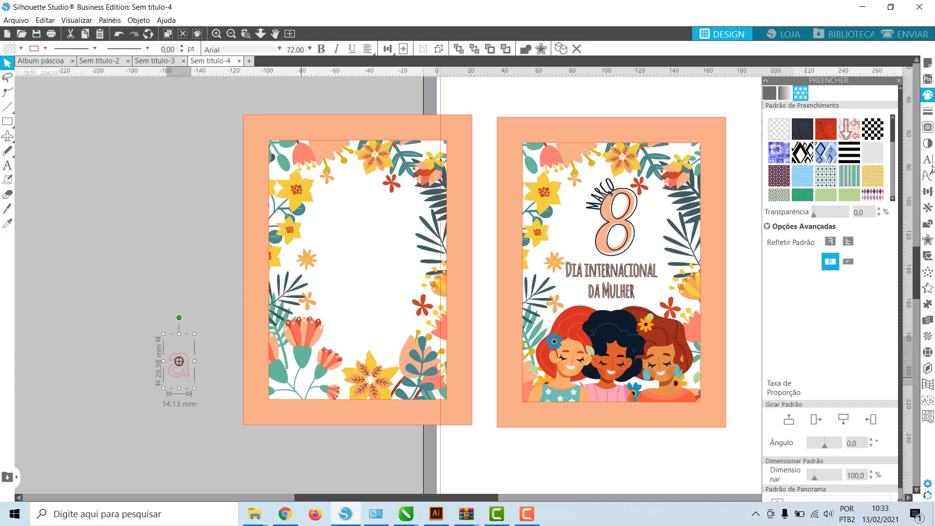
left_click(928, 160)
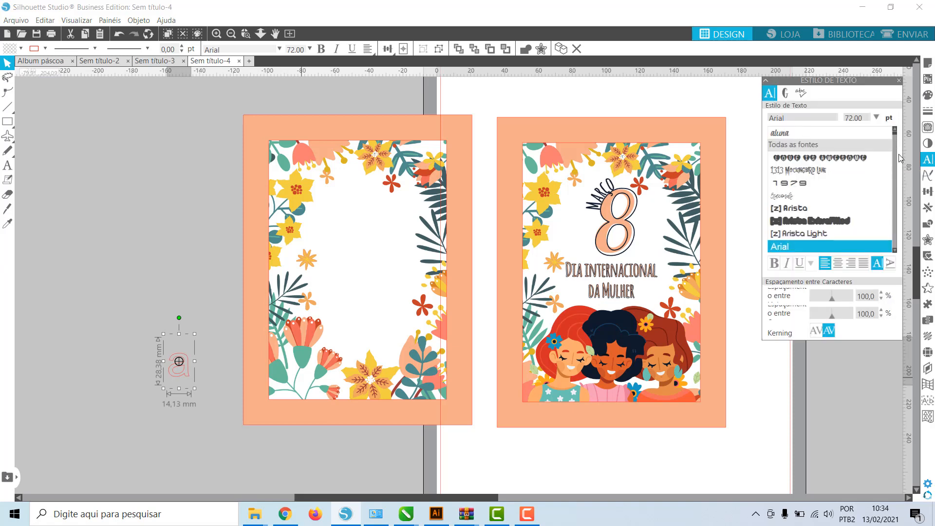
left_click_drag(897, 132, 898, 126)
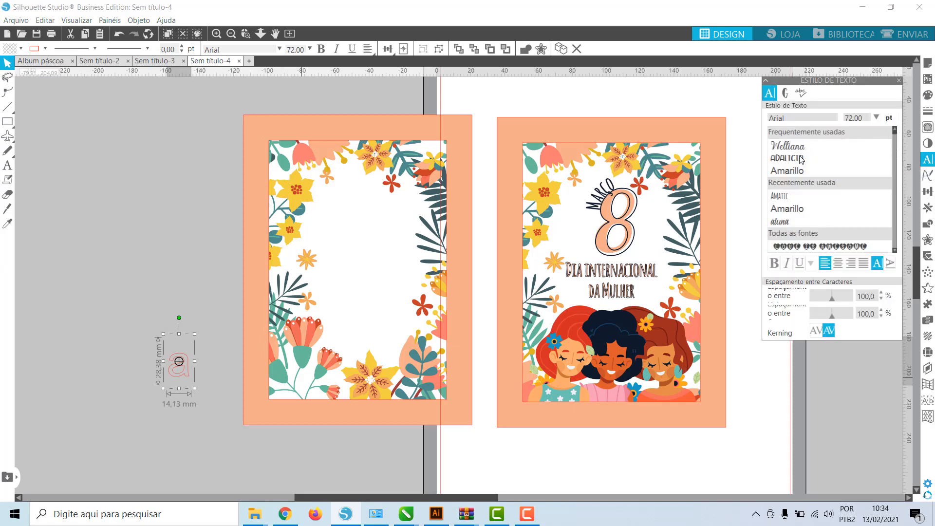
left_click(784, 197)
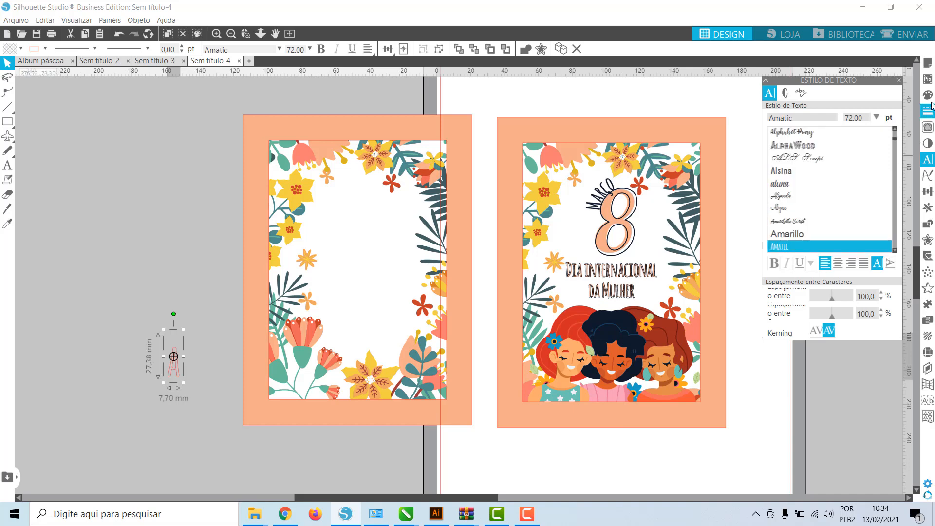
- Set the placeholder text's fill and line colour to the recently used dark navy
left_click(928, 95)
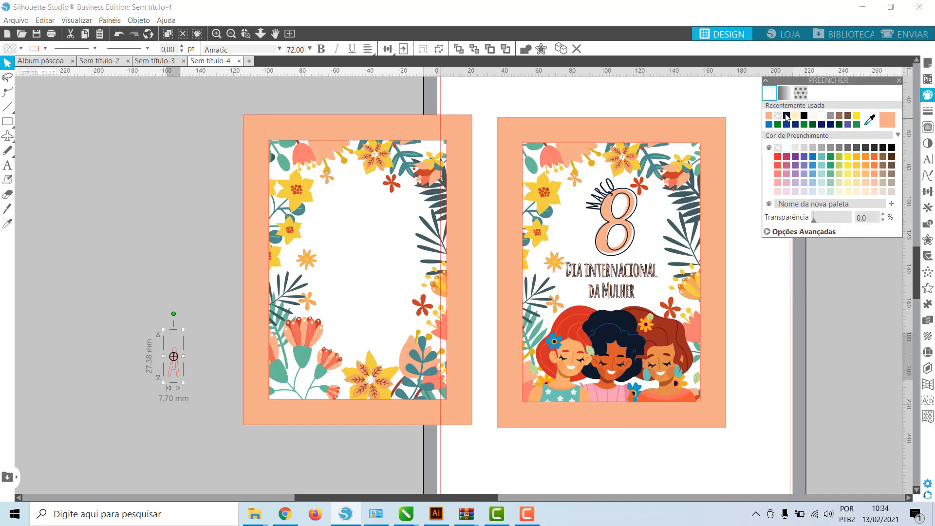
left_click(786, 116)
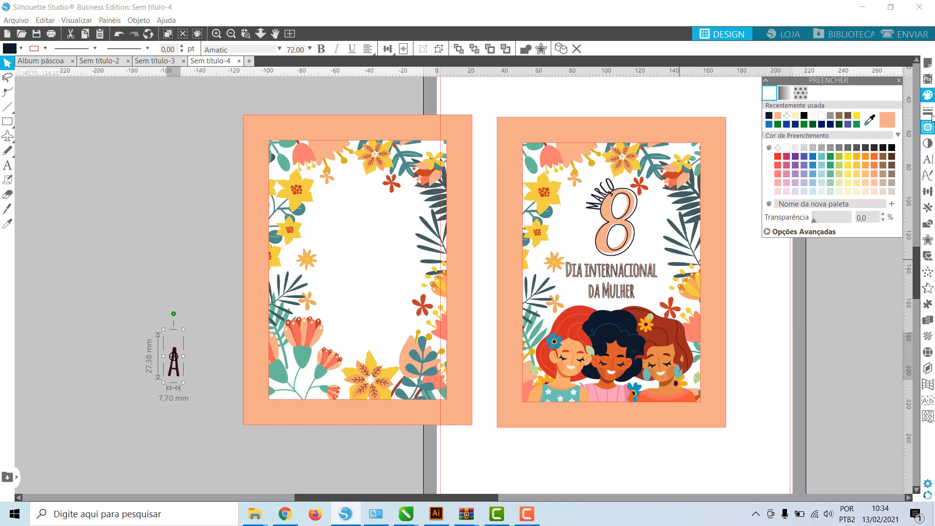
left_click(927, 111)
left_click(785, 93)
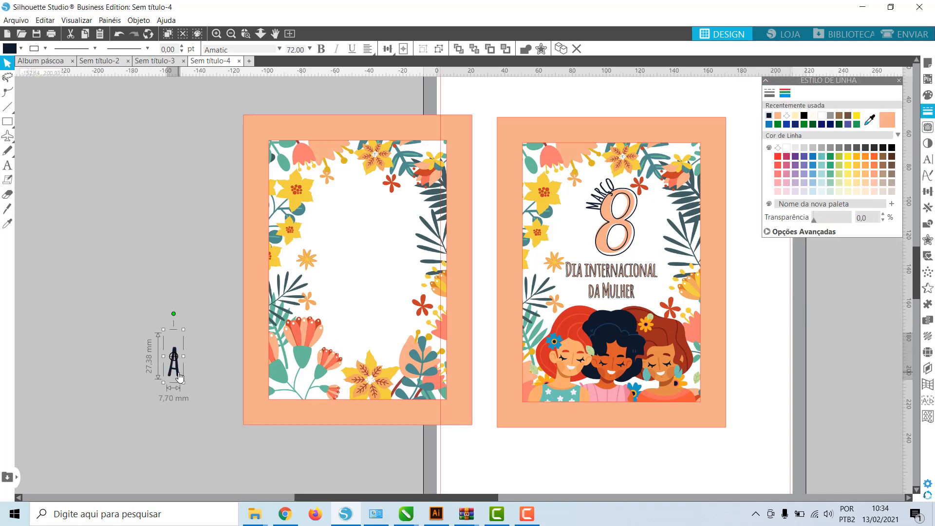
- Replace the placeholder letter with "Cada Mulher", checking the message wording in Chrome
double_click(172, 379)
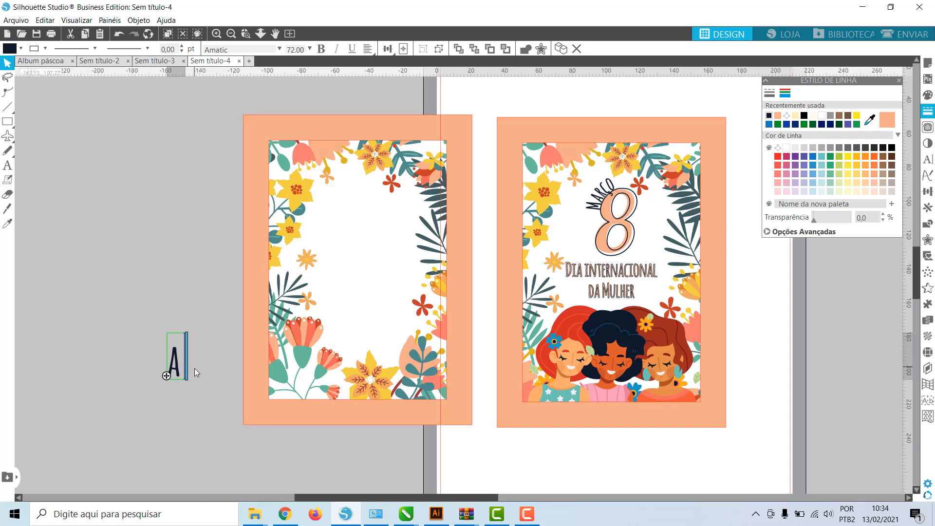
key("BackSpace")
key("BackSpace")
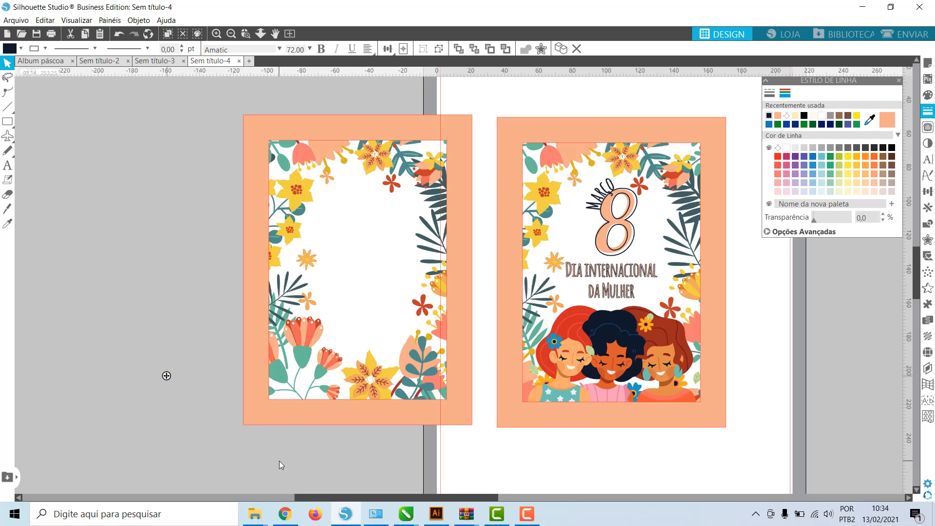
type("CADA")
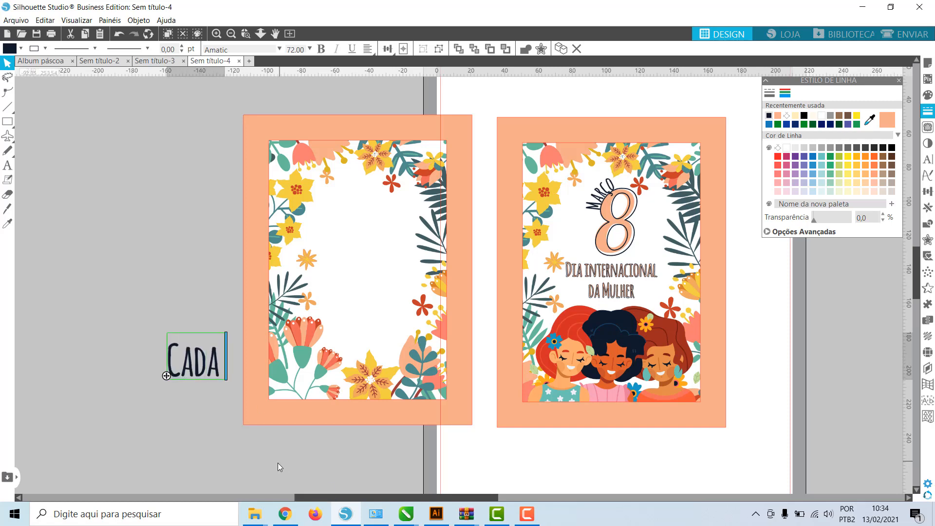
left_click(294, 521)
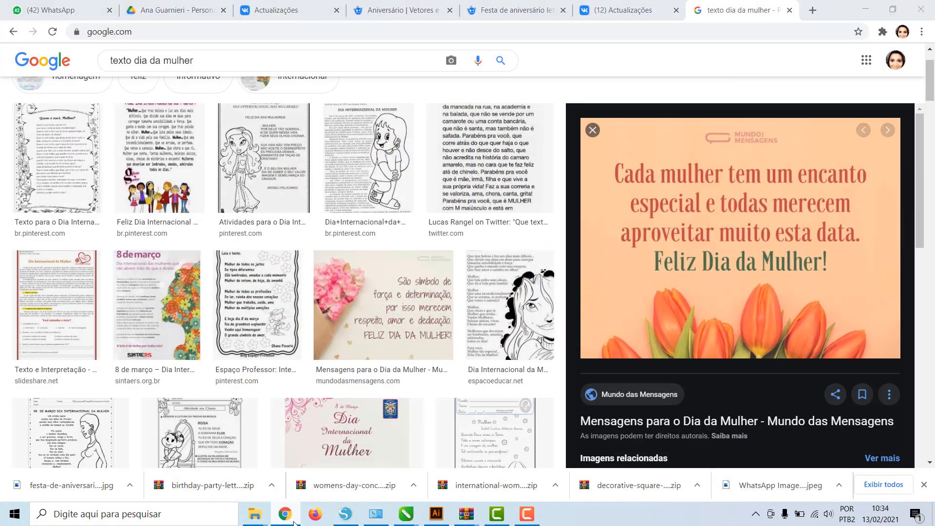
left_click(294, 520)
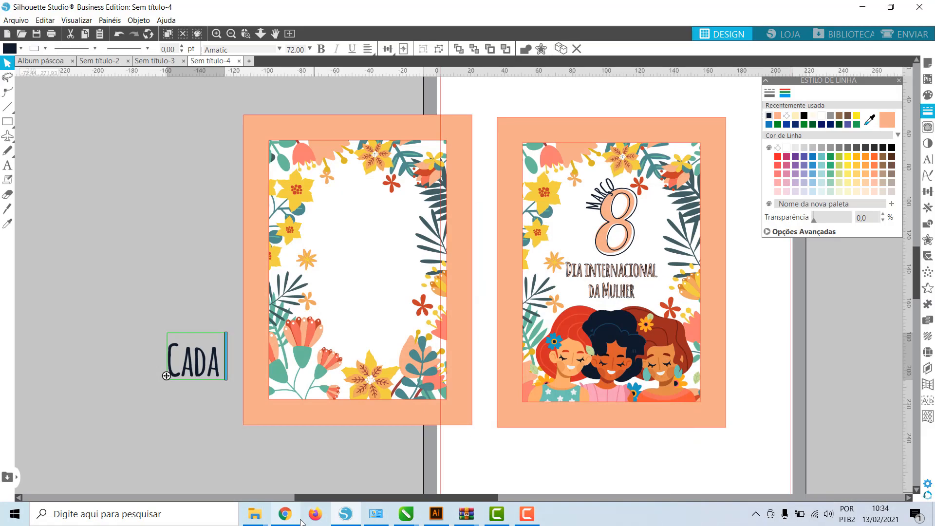
type("Mulher")
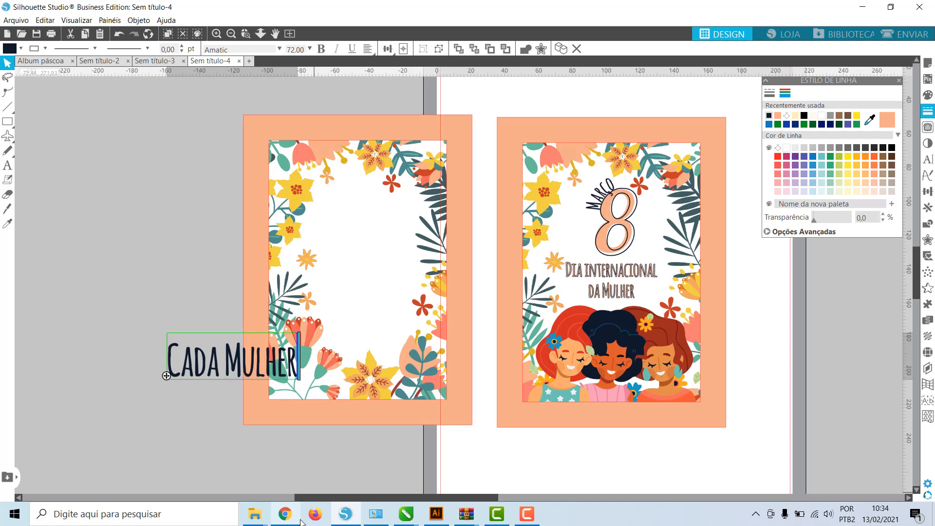
- Continue the message with "tem" and a second line "um encanto especial", checking the wording in Chrome
type(" tem")
key("Return")
type("um e")
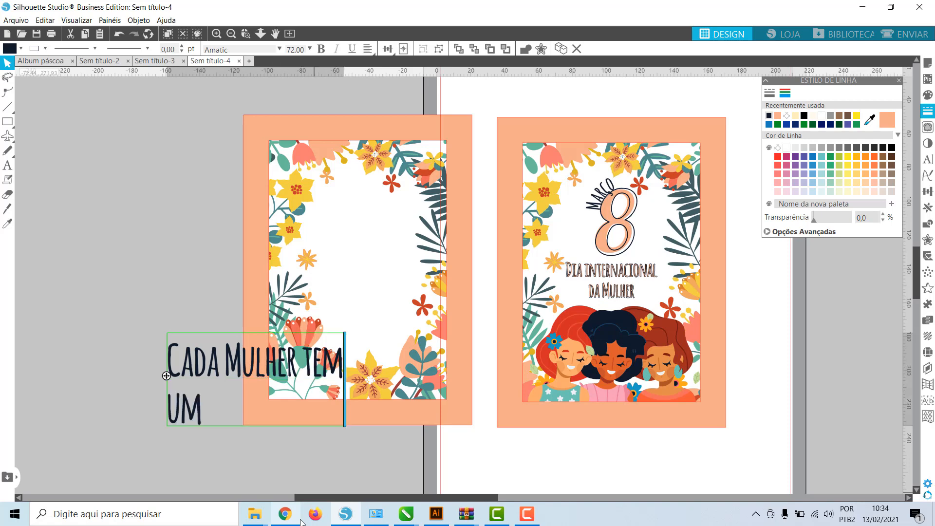
type("ncanto")
key("Return")
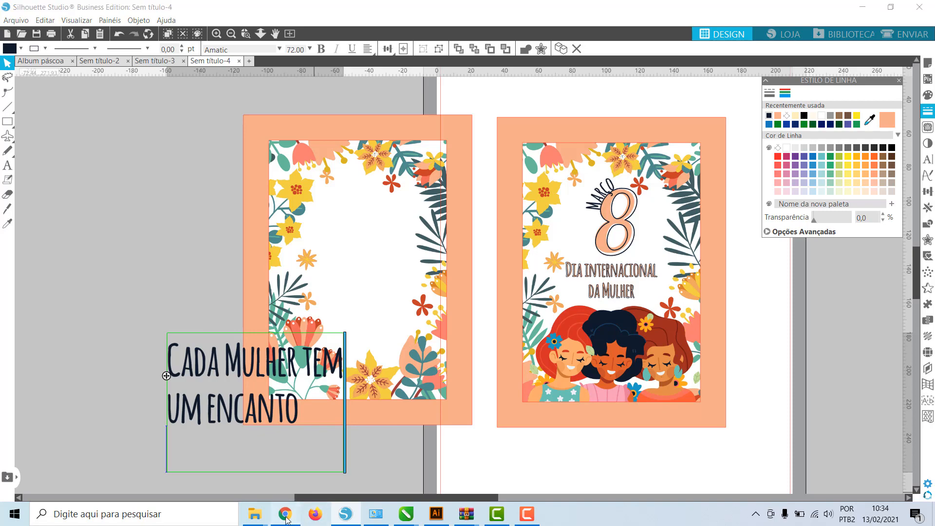
left_click(286, 518)
left_click(286, 519)
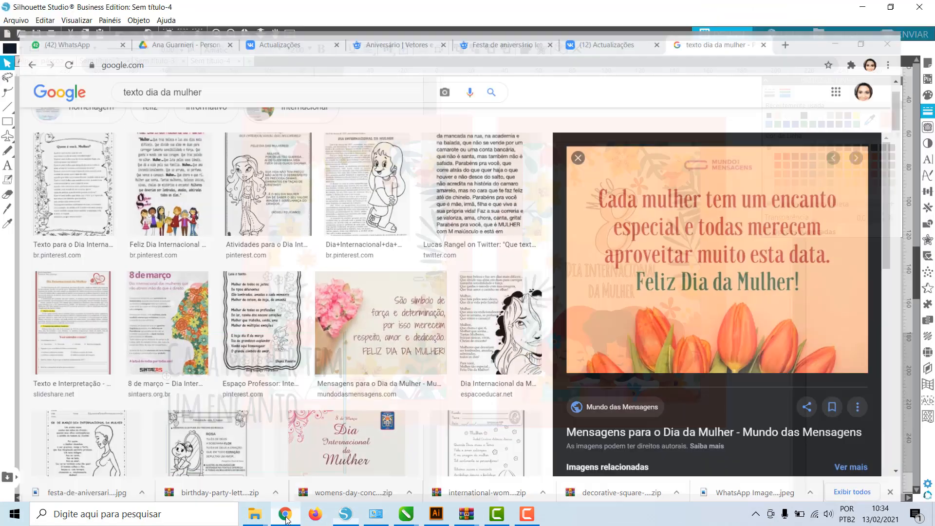
key("BackSpace")
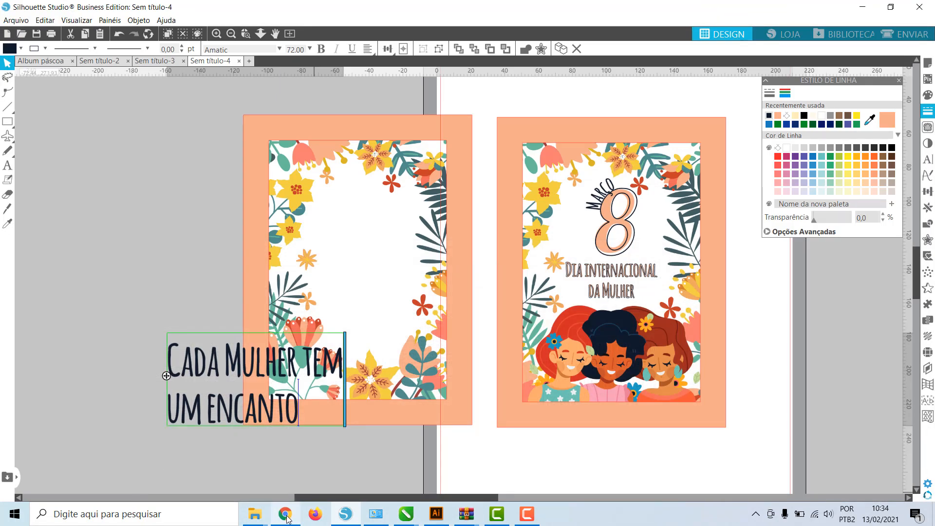
type("especial")
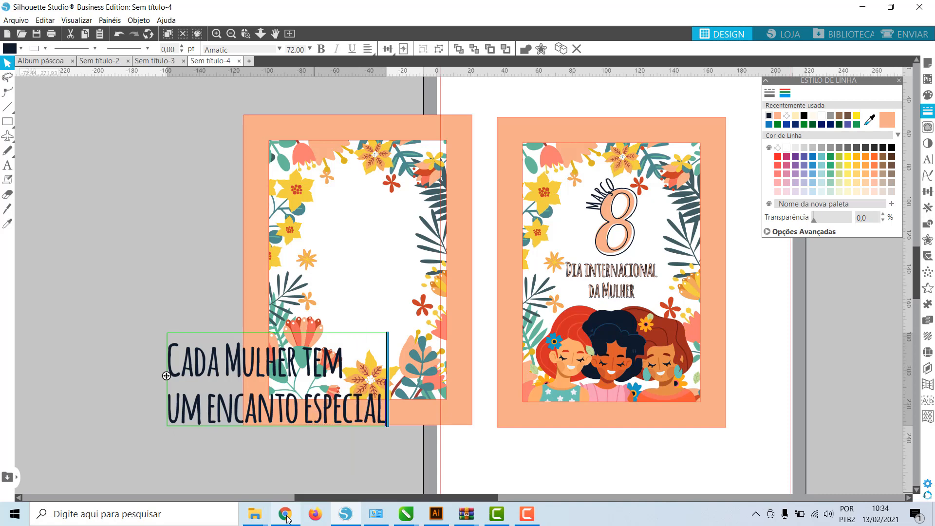
- Add the message lines "e todas merecem" and "aproveitar muito", following the wording in Chrome
key("Return")
type("e todas me")
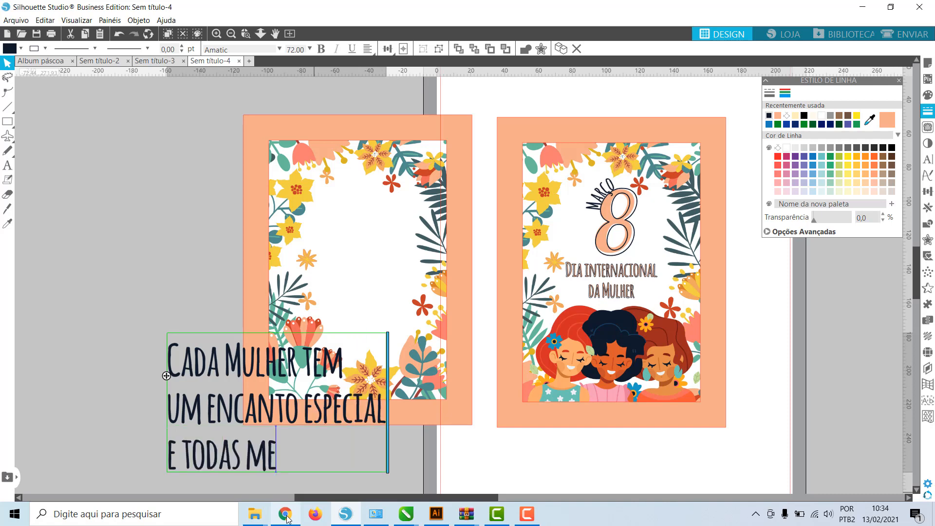
type("recem")
left_click(287, 518)
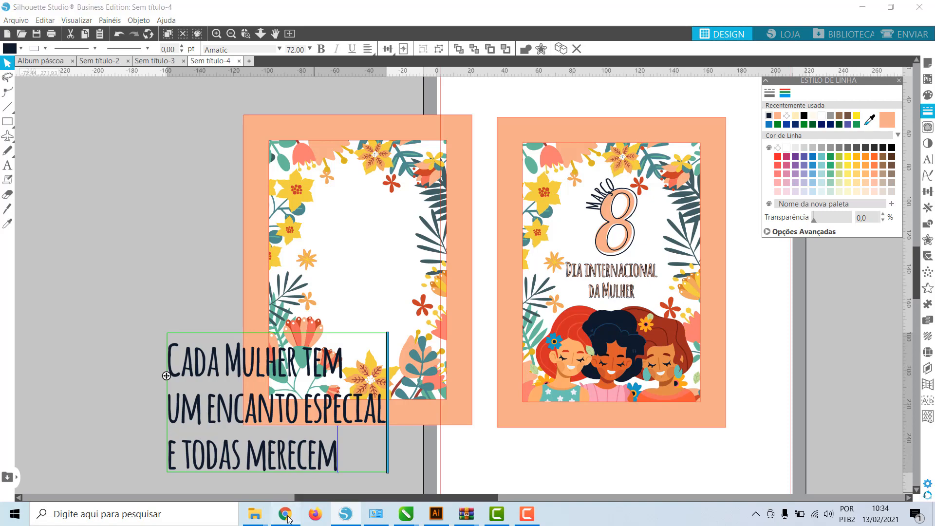
left_click(295, 519)
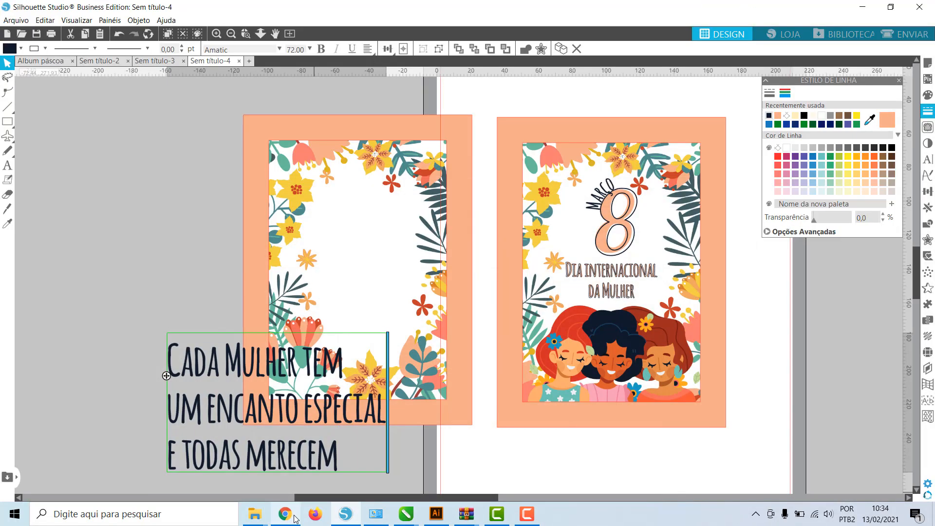
key("Return")
type("apro")
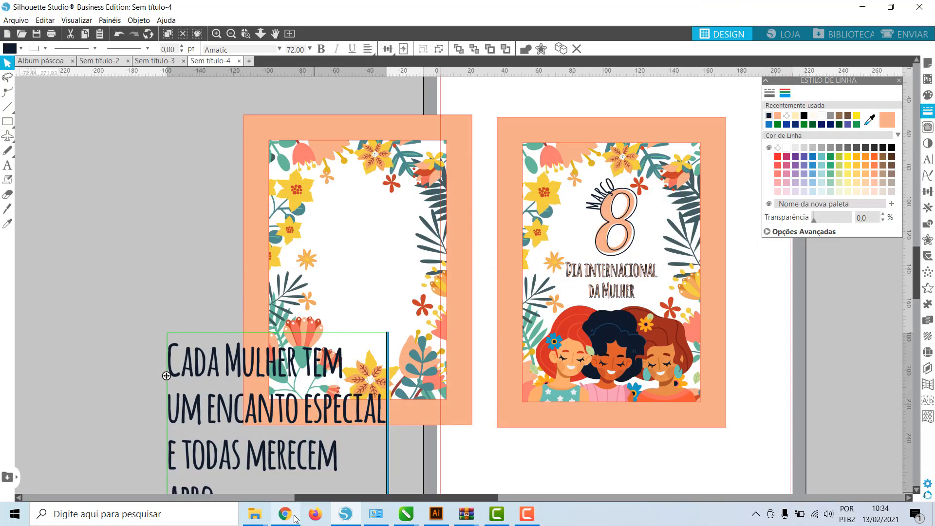
type("veitar muito")
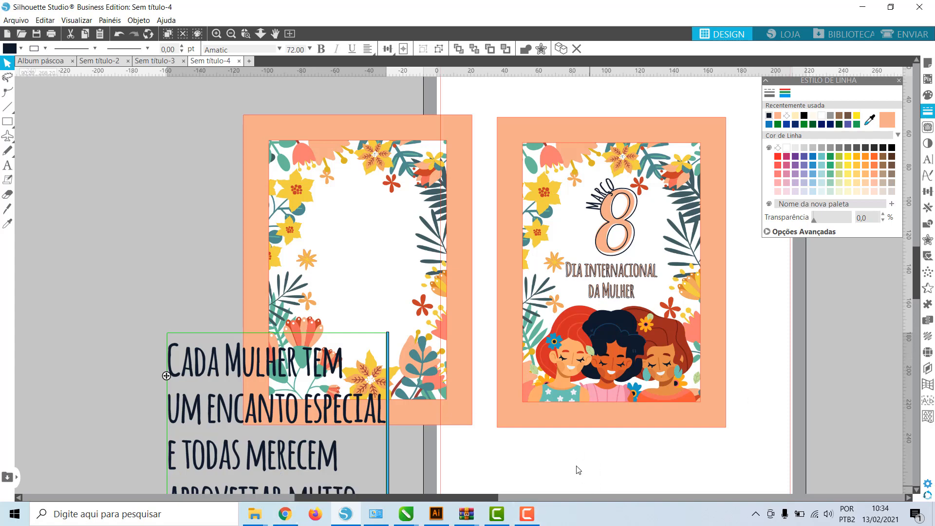
- Move the message text higher on the workspace and correct its last line to "esta data"
left_click_drag(219, 393, 138, 202)
left_click(167, 338)
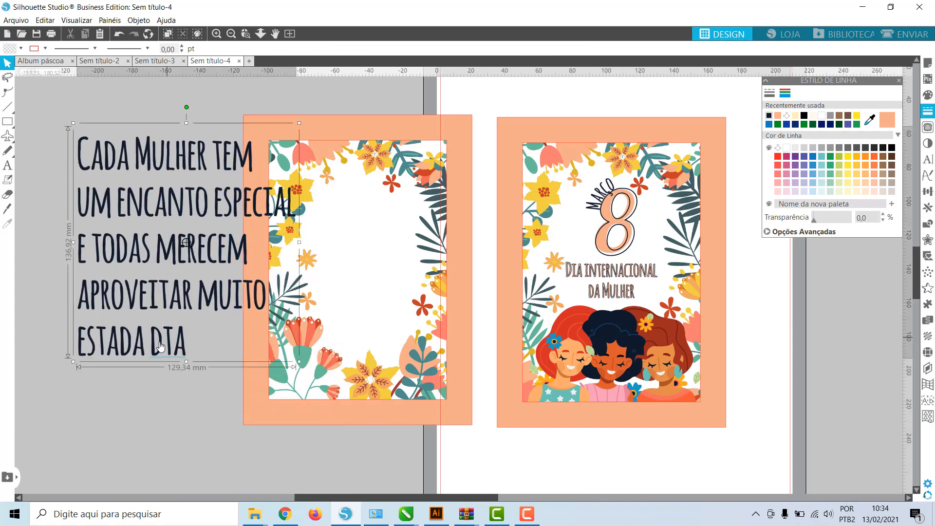
double_click(160, 347)
key("BackSpace")
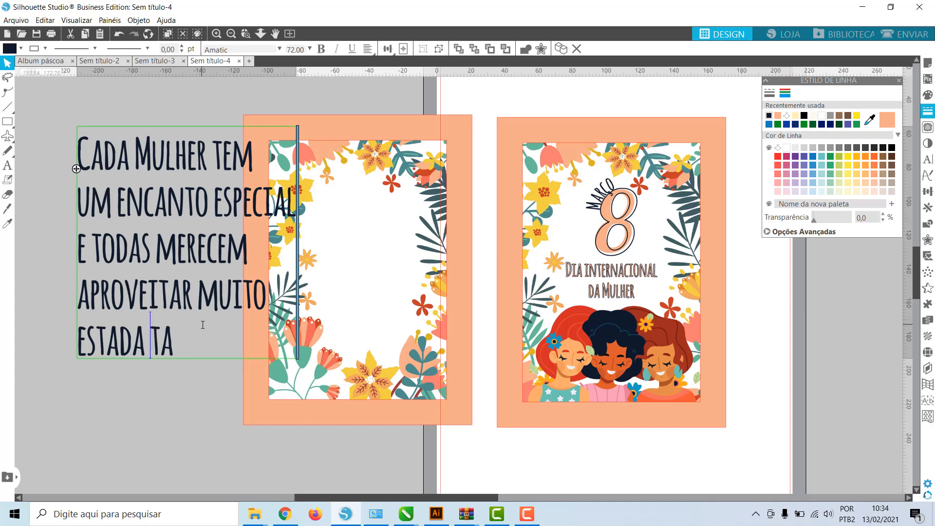
key("BackSpace")
key("BackSpace")
key("BackSpace")
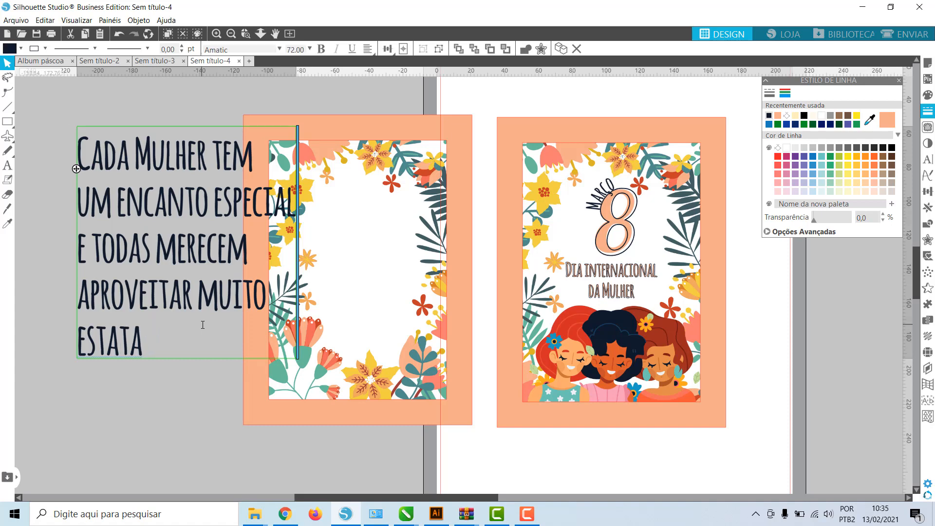
type("DA")
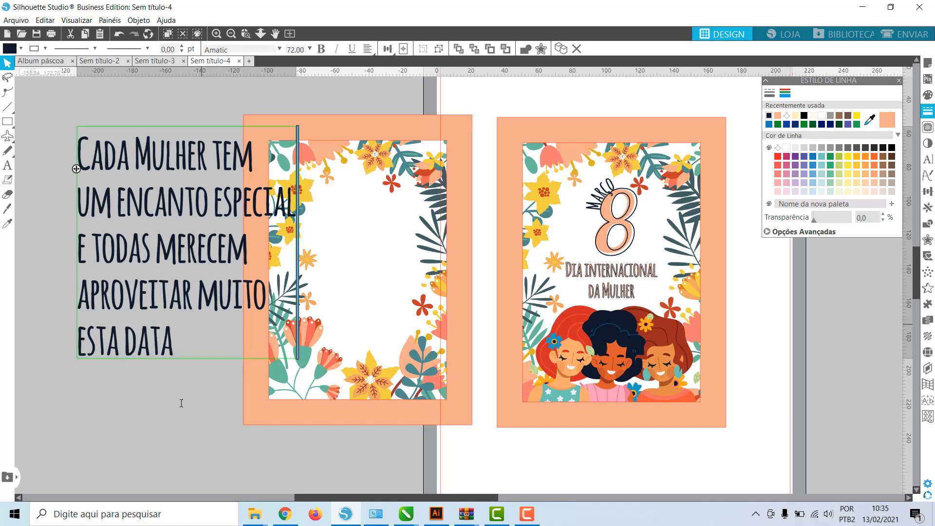
- Finish text editing and centre-align the lines of the message
left_click(183, 416)
left_click(169, 345)
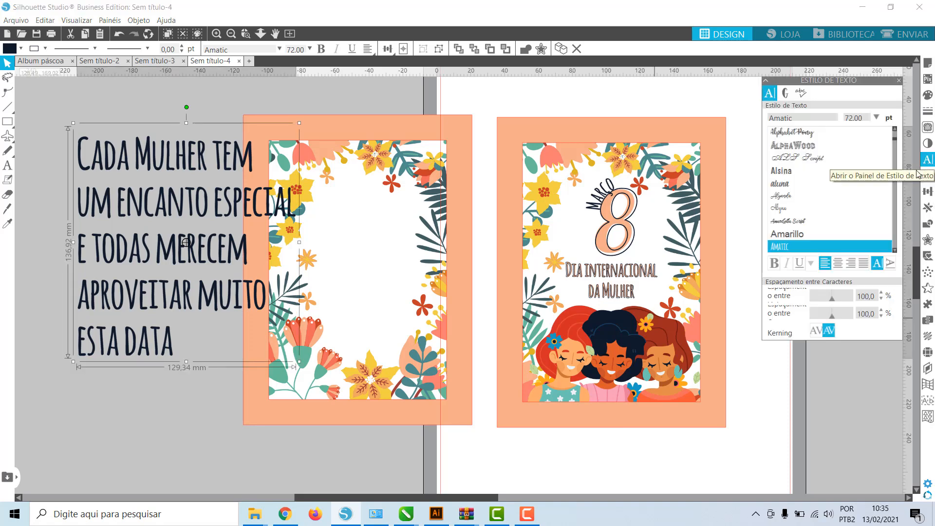
left_click(844, 263)
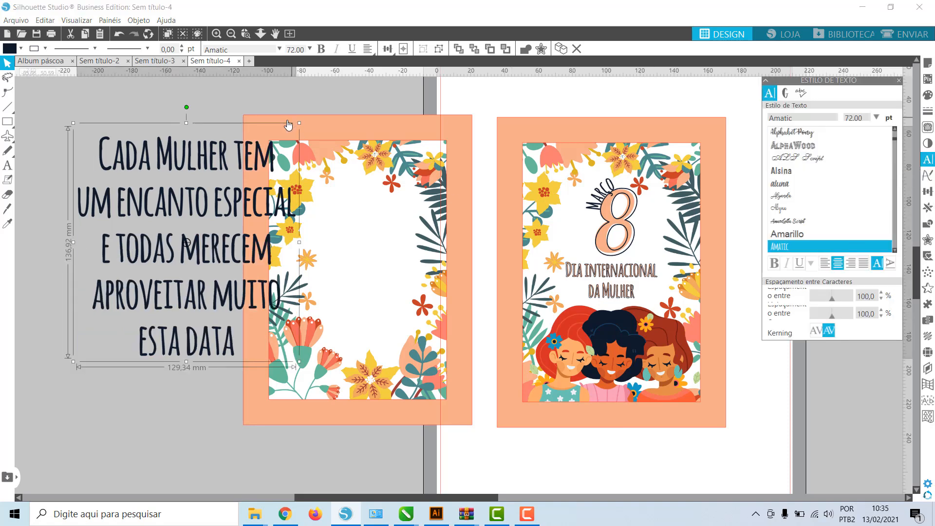
- Scale the message down to about 58 mm wide and place it in the white area of the floral panel
left_click_drag(301, 123, 222, 205)
left_click_drag(178, 265, 414, 242)
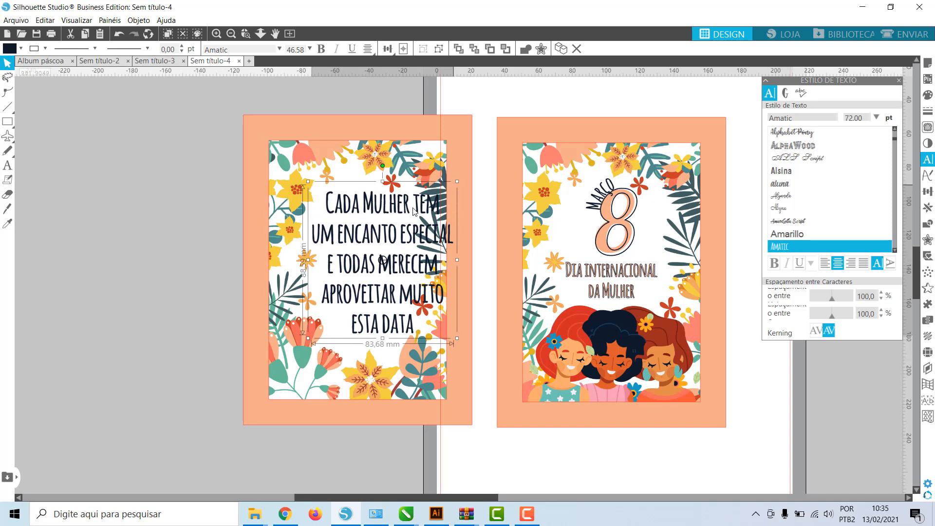
left_click_drag(415, 210, 397, 233)
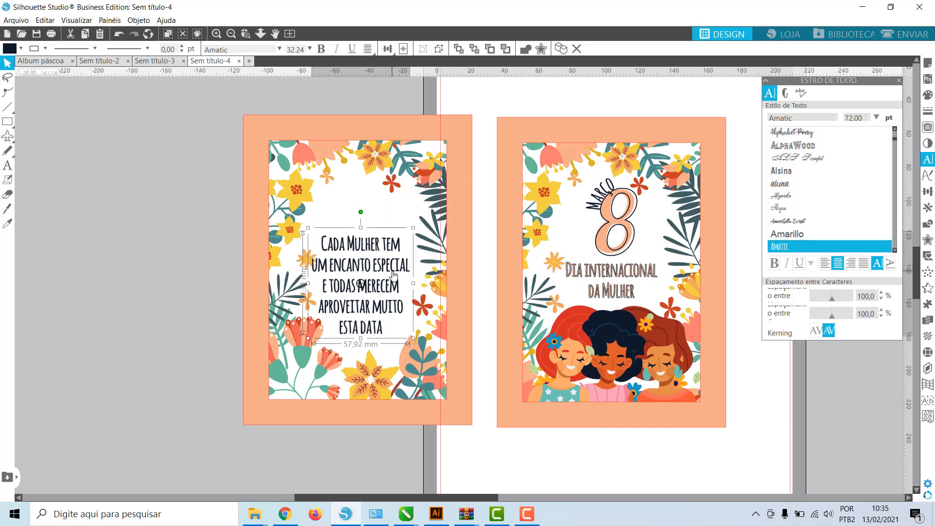
left_click_drag(394, 275, 395, 233)
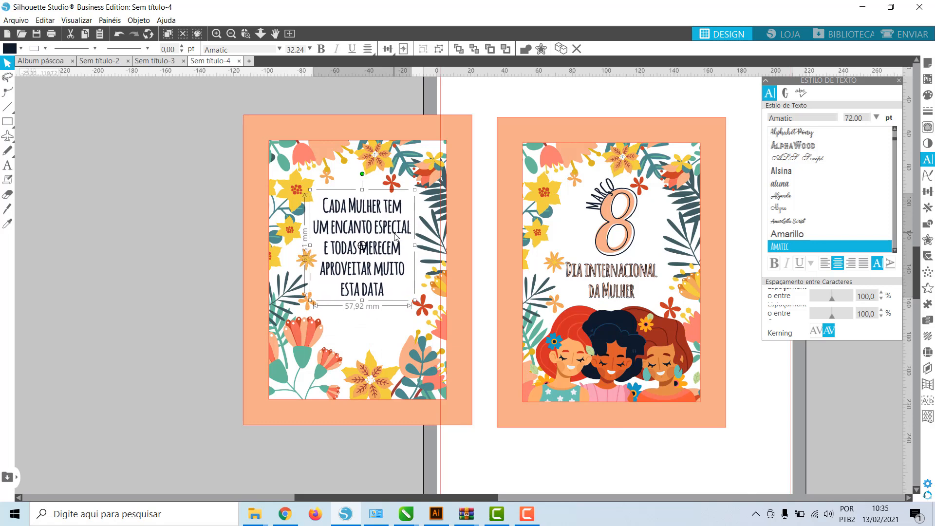
- Centre the message text horizontally within the bordered floral panel
left_click_drag(140, 212, 339, 242)
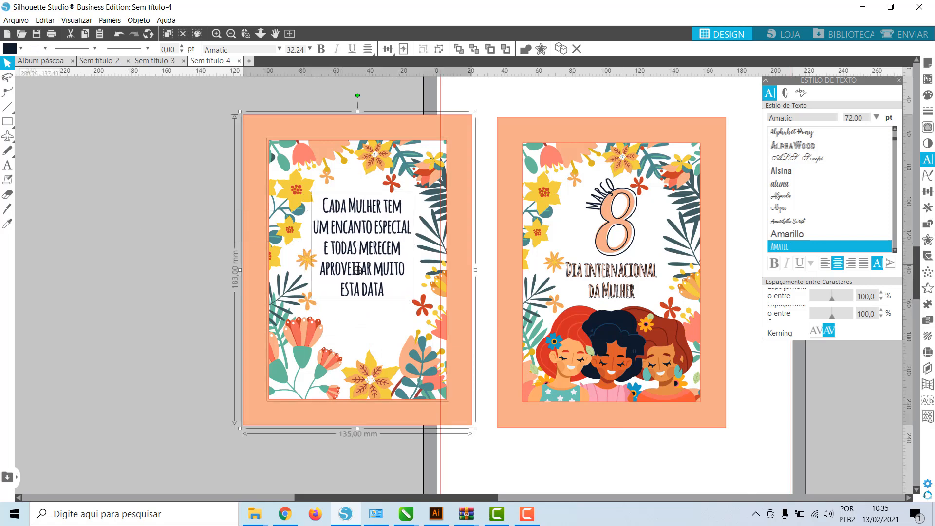
left_click(928, 191)
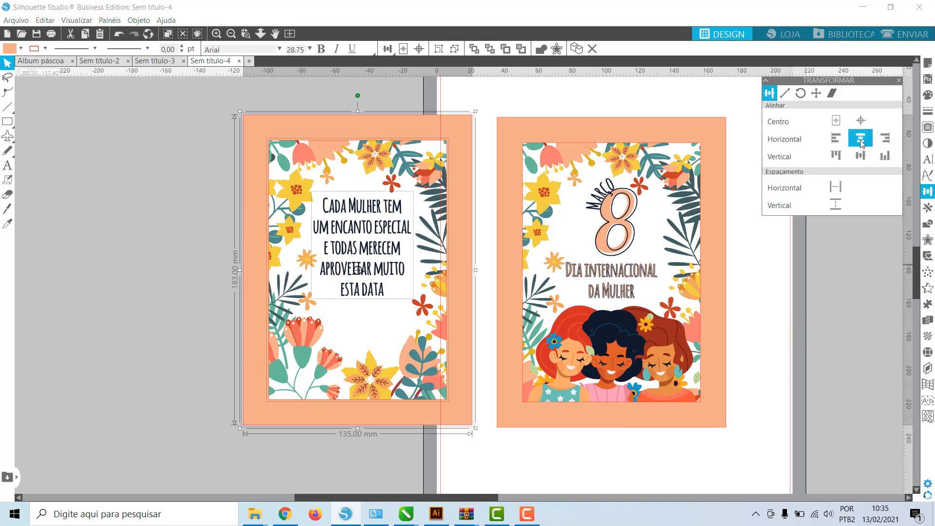
left_click(861, 139)
left_click(55, 230)
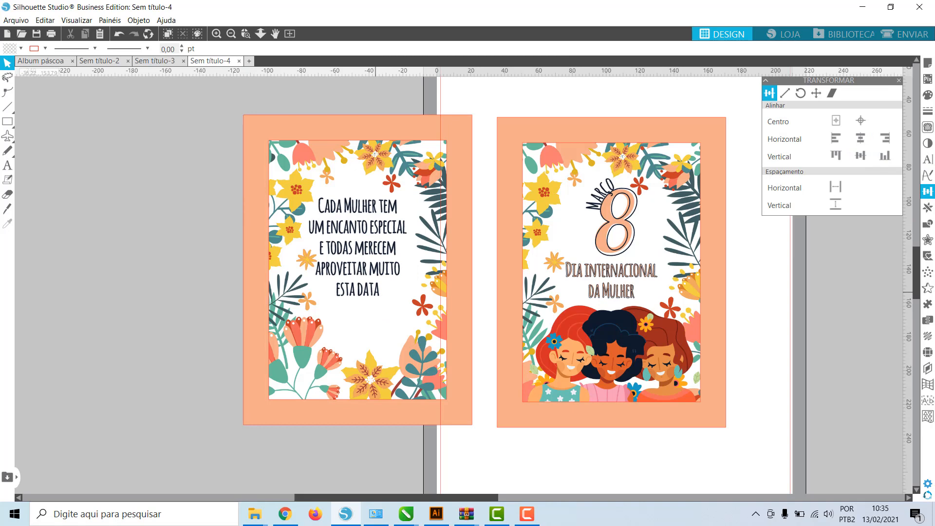
- Add the two-line text "Feliz dia das Mulheres" on the workspace beside the floral panel
left_click(8, 165)
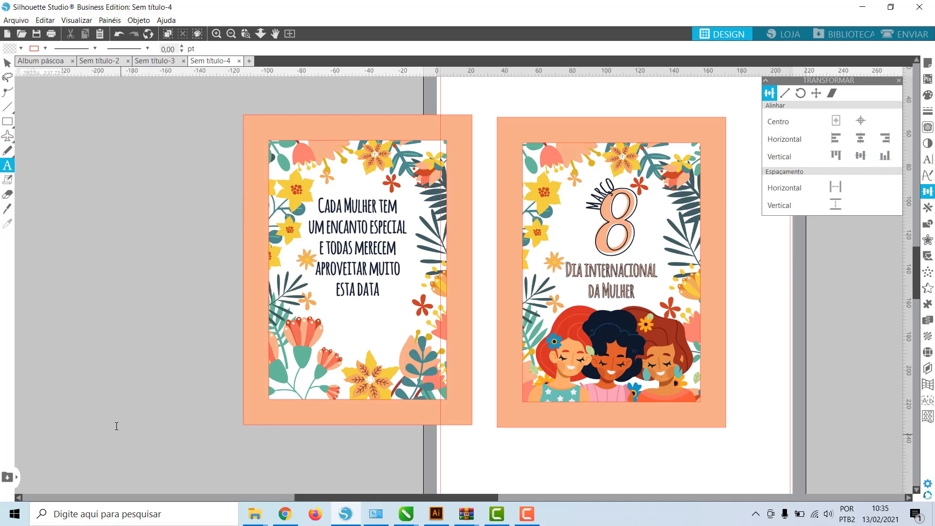
left_click(116, 426)
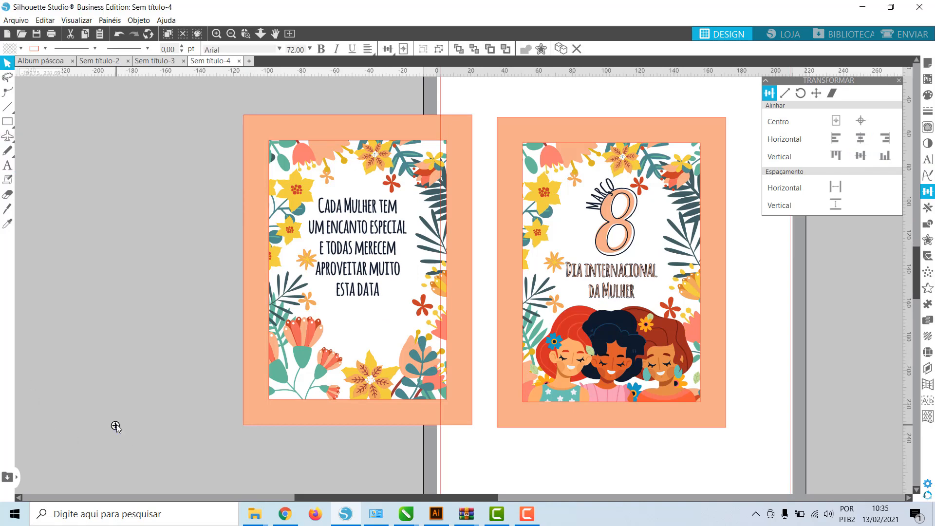
type("Felid")
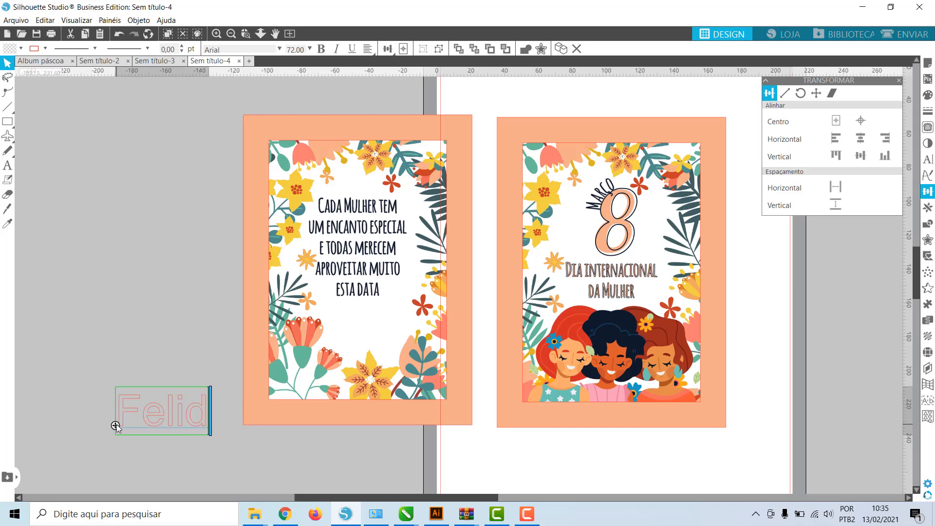
key("BackSpace")
type("z dia da")
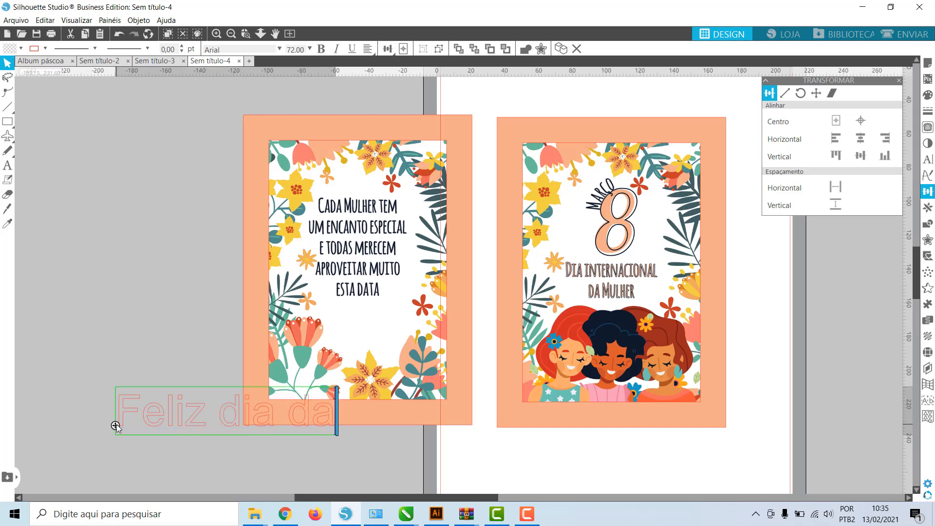
type("s")
key("Return")
type("Mulheres")
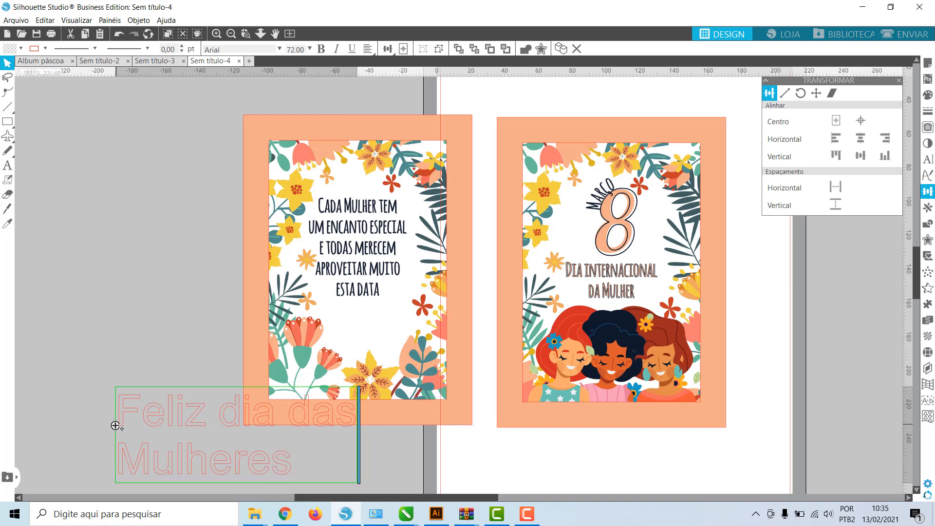
left_click(145, 318)
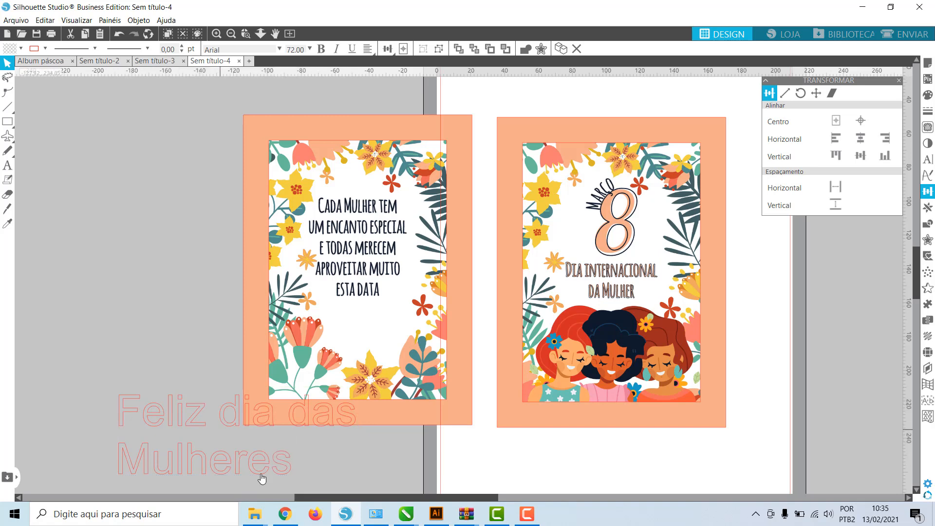
- Centre-align the lines of the "Feliz dia das Mulheres" text and set its font to Amarillo
left_click(271, 471)
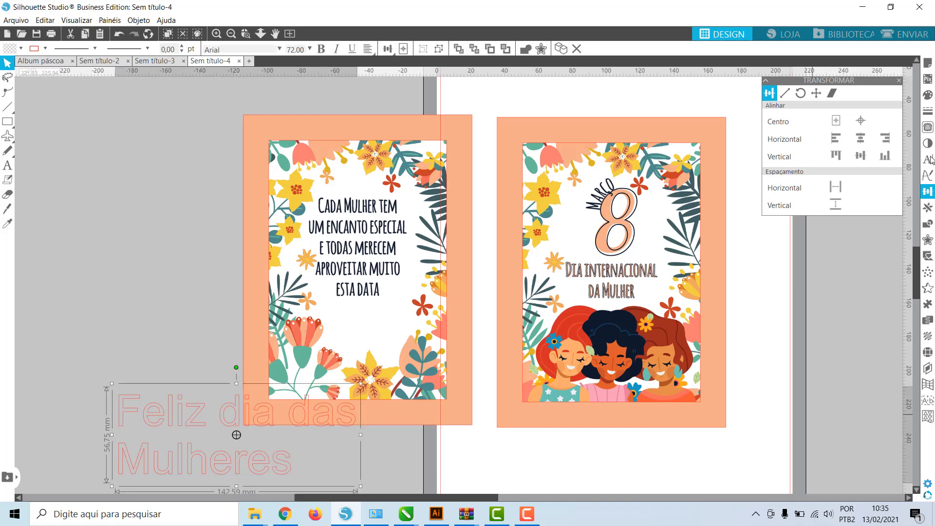
left_click(929, 164)
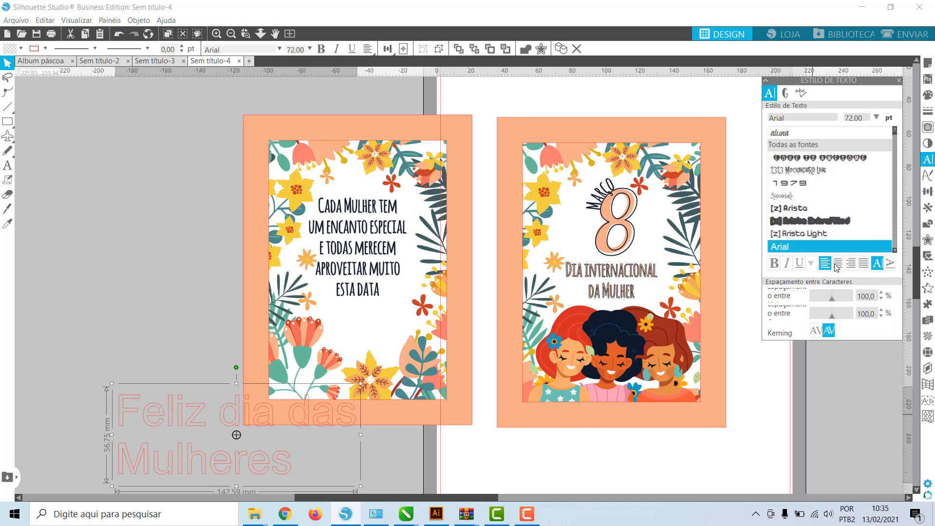
left_click(836, 265)
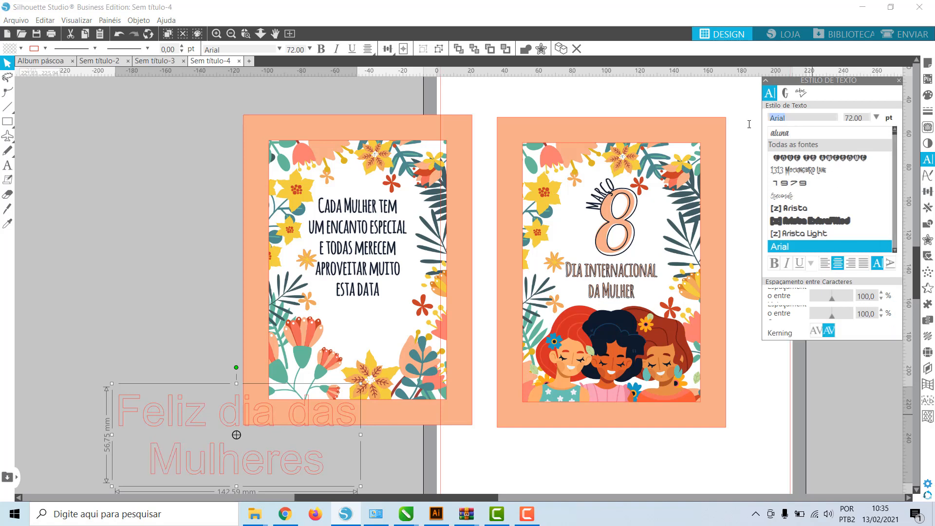
type("amar")
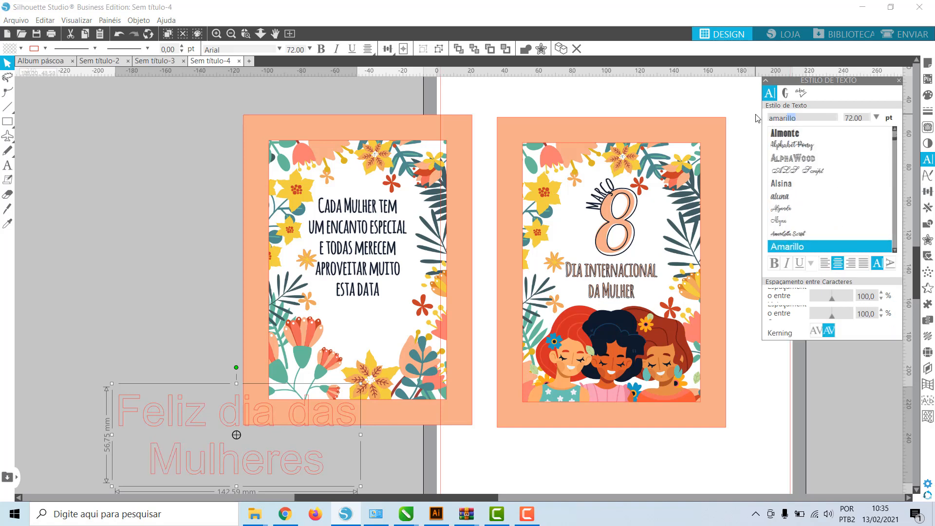
type("i")
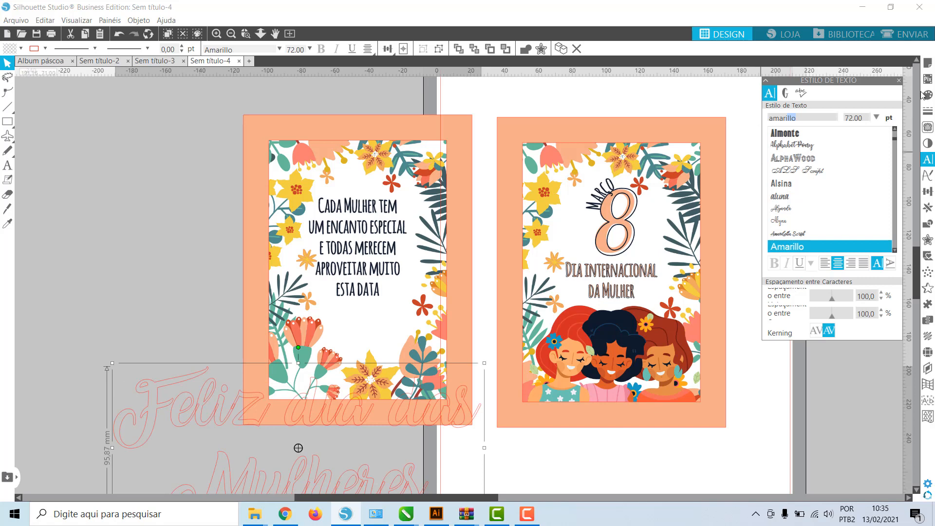
- Give the "Feliz dia das Mulheres" text the recently used peach as both fill and line colour
left_click(924, 95)
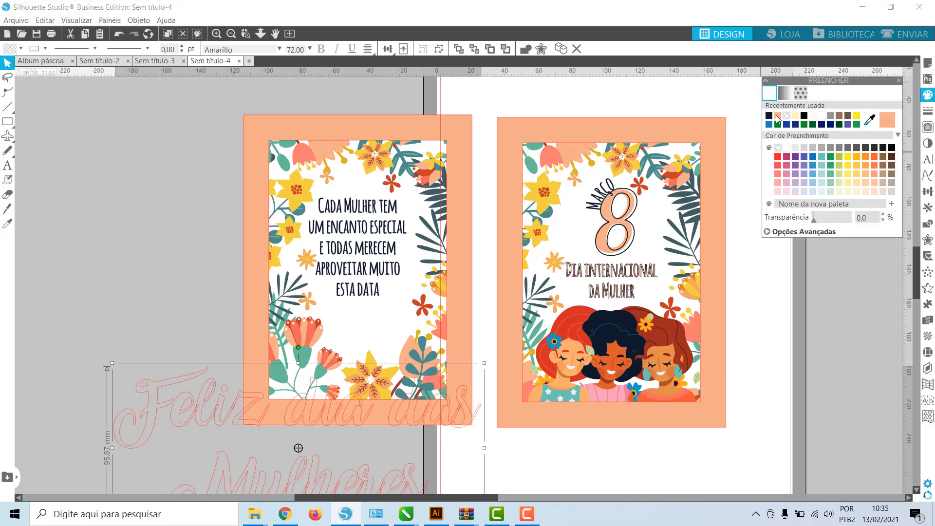
left_click(778, 116)
left_click(928, 111)
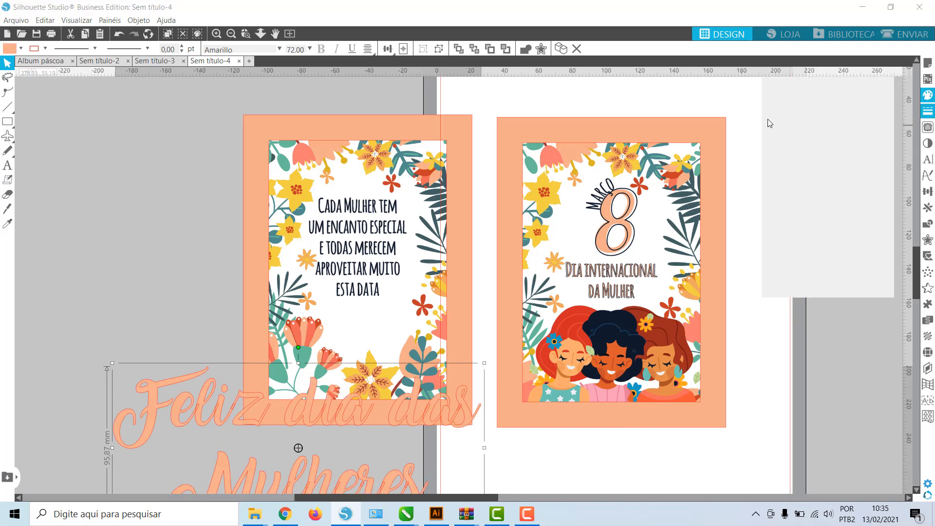
left_click(785, 93)
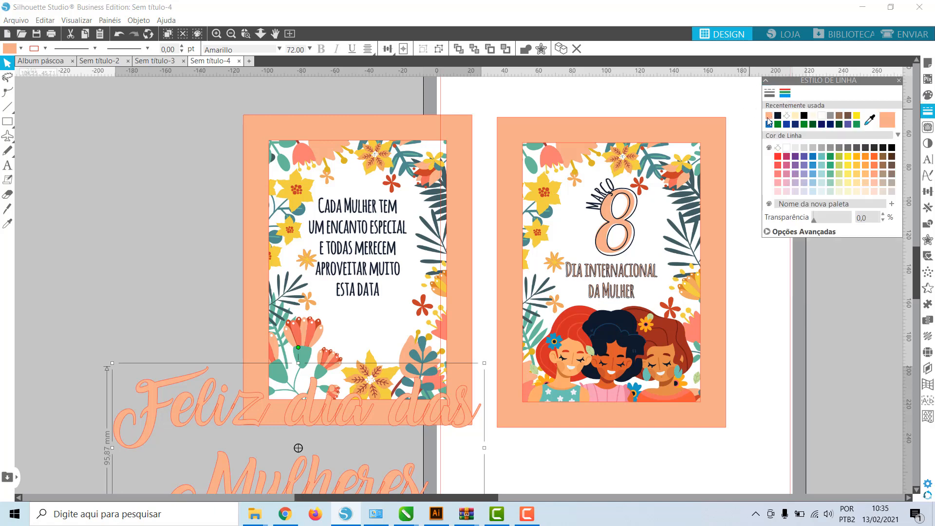
left_click(768, 116)
- Scale the peach greeting down to about 14 pt and place it just below the message on the floral panel
left_click_drag(484, 363, 361, 417)
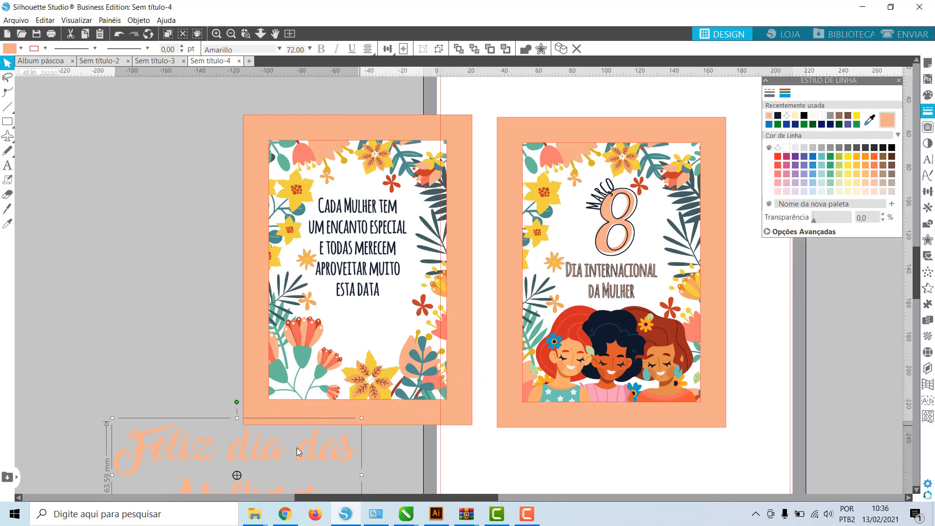
left_click_drag(297, 448, 194, 336)
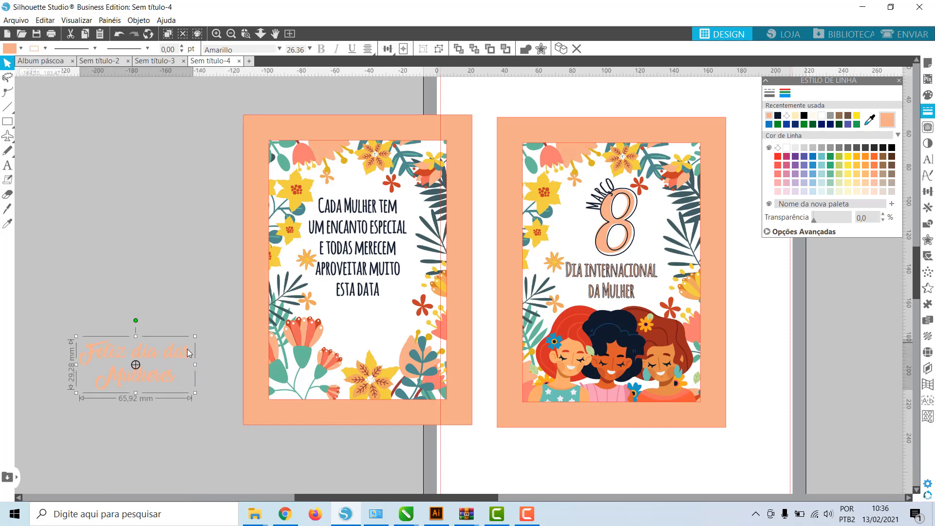
left_click_drag(348, 340, 390, 308)
left_click_drag(374, 443, 380, 303)
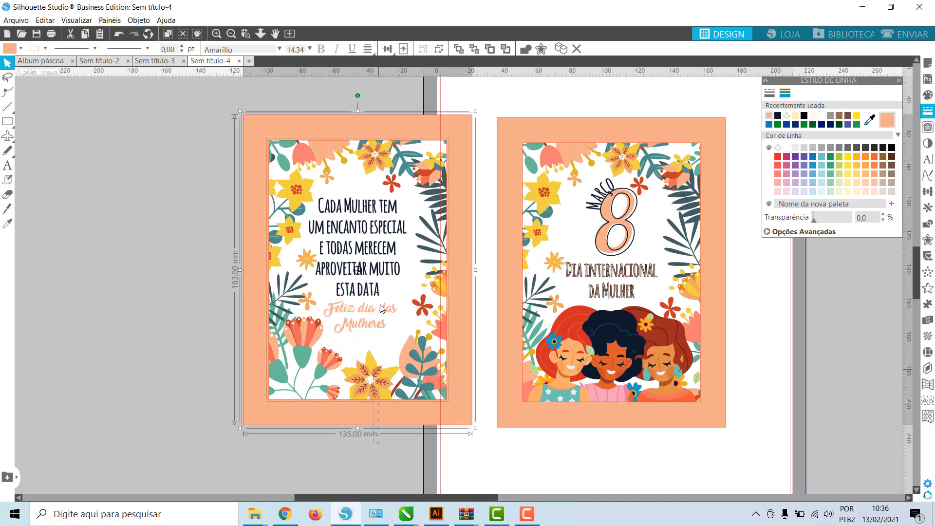
- Centre the peach greeting horizontally within the bordered floral panel
left_click(927, 191)
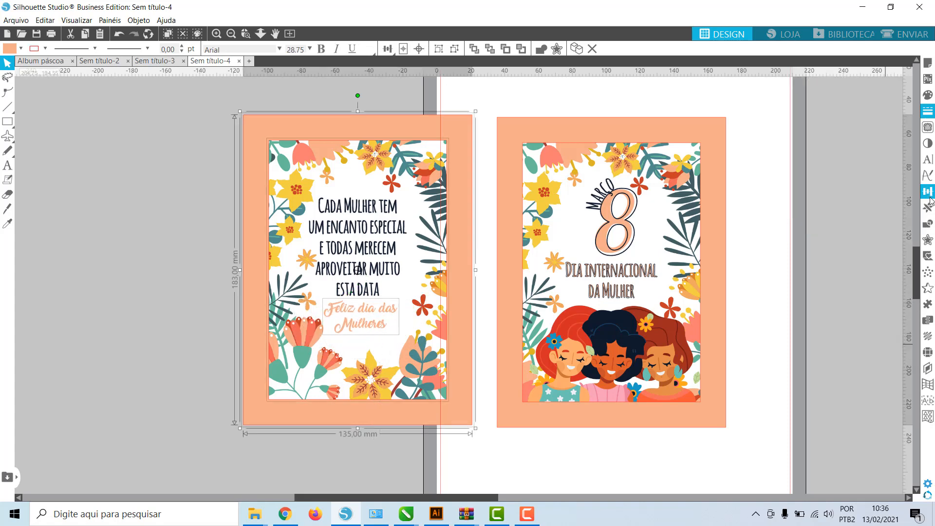
left_click(383, 451)
- Reduce the message text to about 51 mm wide and centre it horizontally within the bordered floral panel
left_click(378, 254)
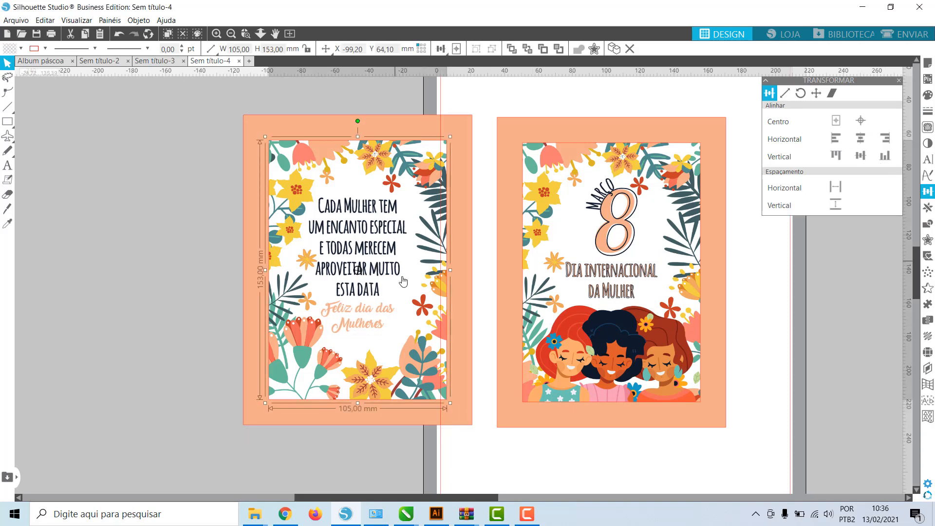
left_click(394, 277)
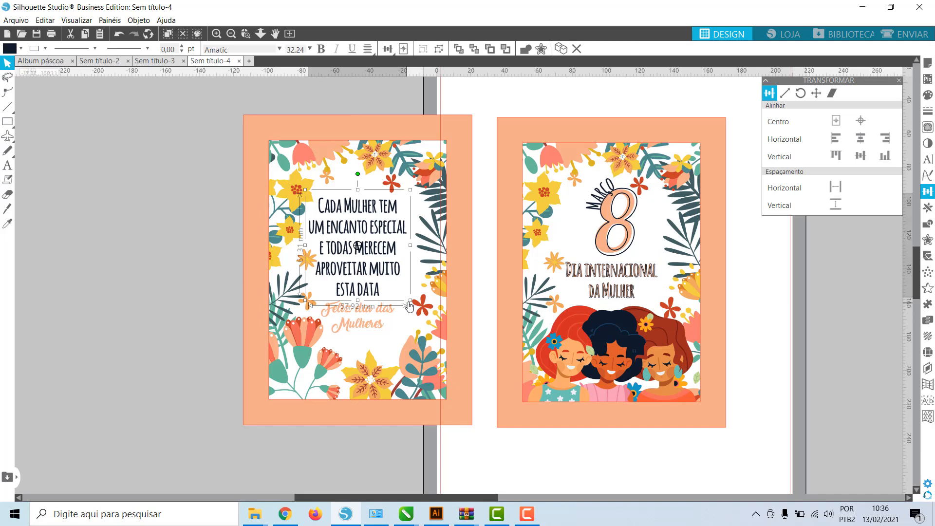
left_click_drag(411, 301, 398, 288)
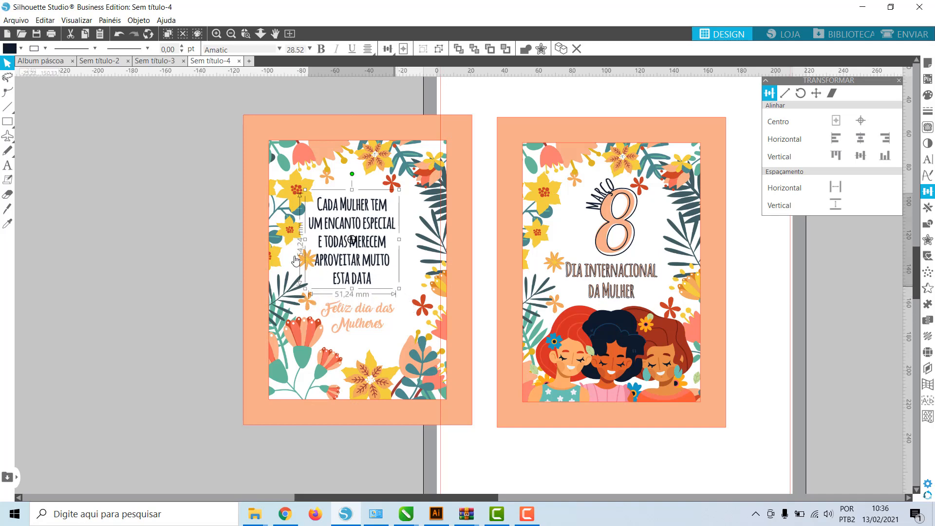
left_click(254, 252, "shift")
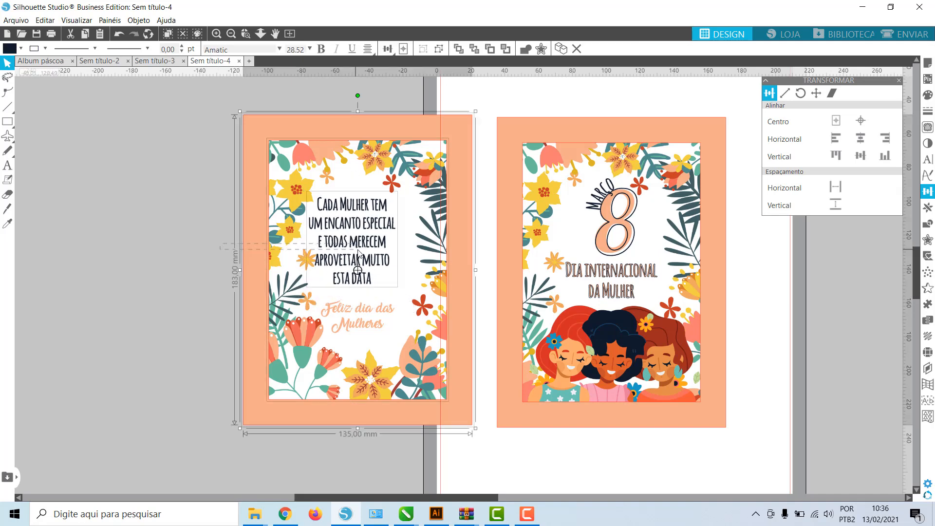
left_click(870, 141)
left_click(163, 265)
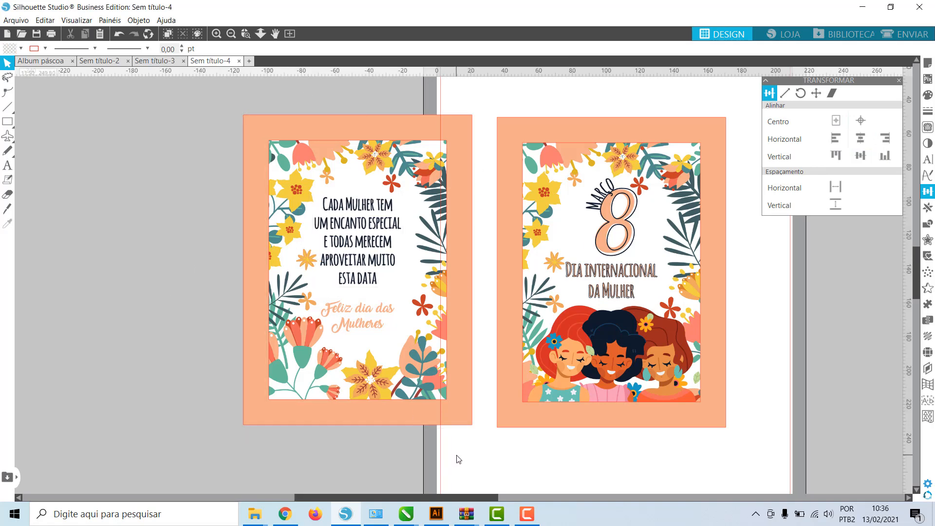
- Duplicate the 105 × 153 mm floral panel and place the copy on the empty workspace beside the original
left_click(428, 368)
key("ctrl+c")
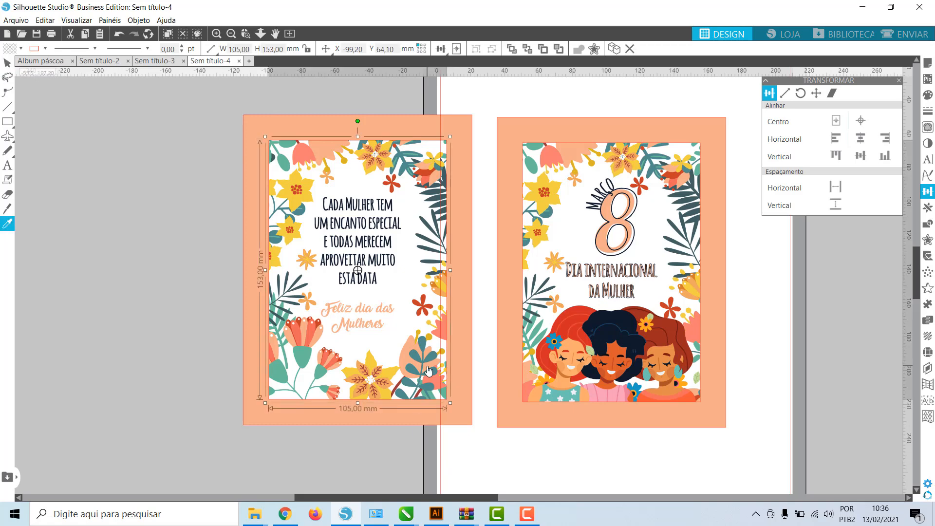
key("ctrl+v")
left_click_drag(448, 381, 199, 377)
- Create a 3 mm internal offset with square corners from the panel copy and delete the floral copy, keeping only the offset rectangle
left_click(928, 239)
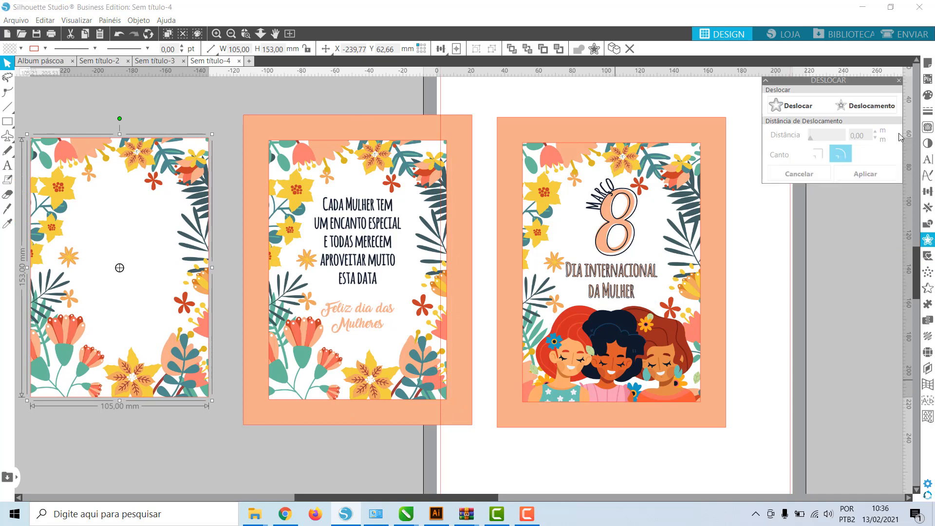
left_click(867, 106)
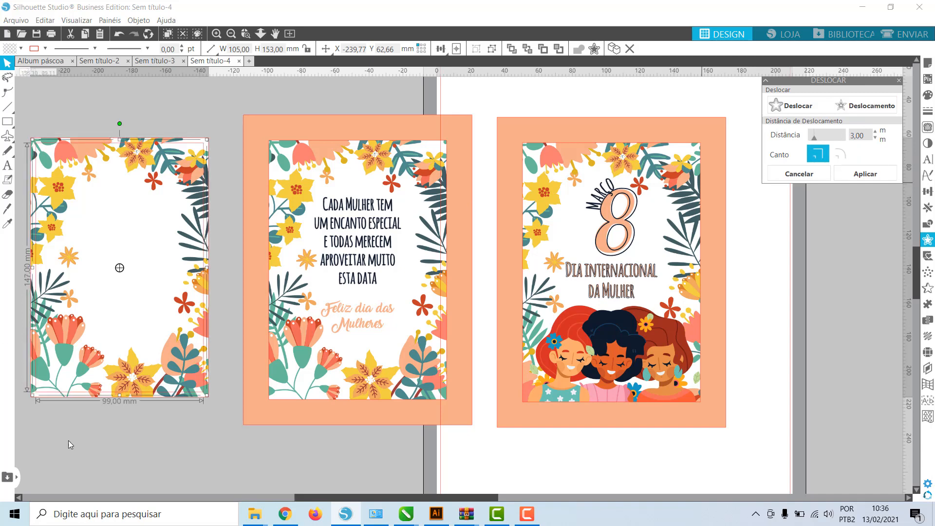
left_click(207, 428)
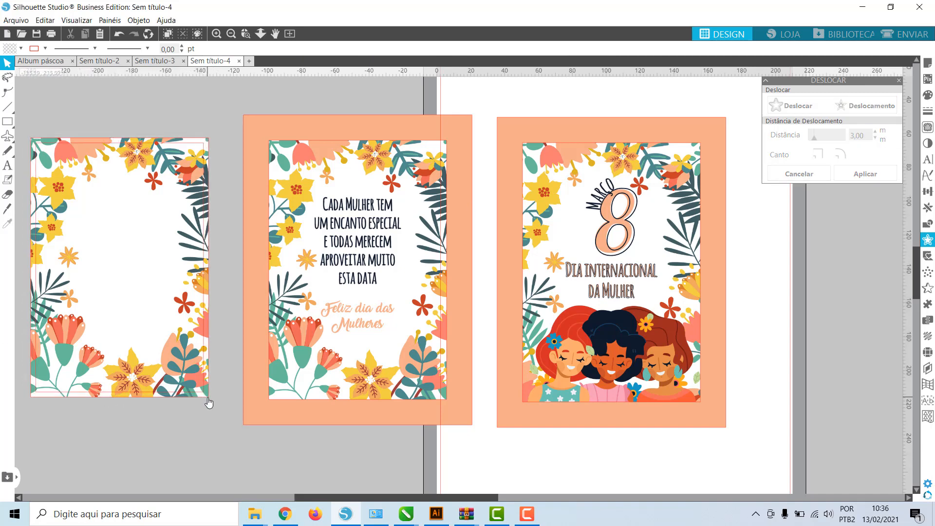
left_click(177, 267)
key("Delete")
left_click(196, 393)
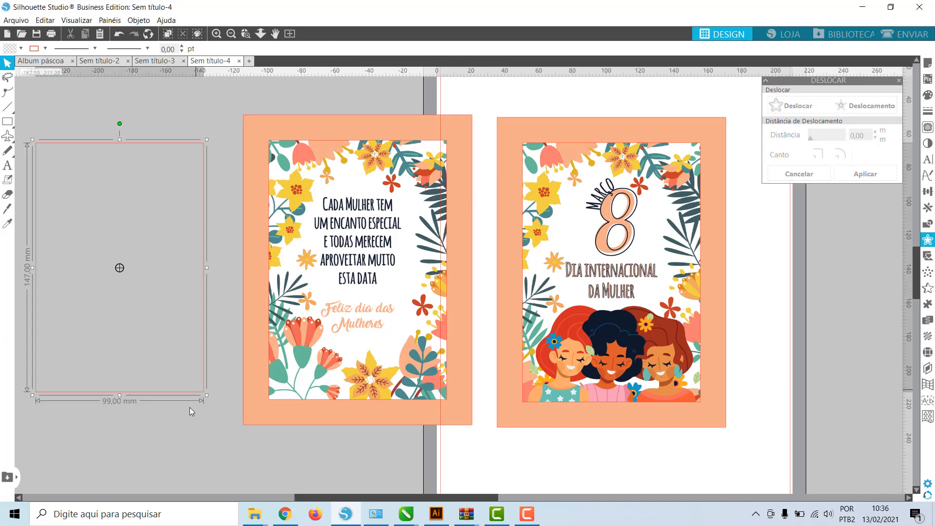
- Try an orange sampled from a cover flower as the offset rectangle's fill, and set the fill to the recently used peach
left_click(928, 95)
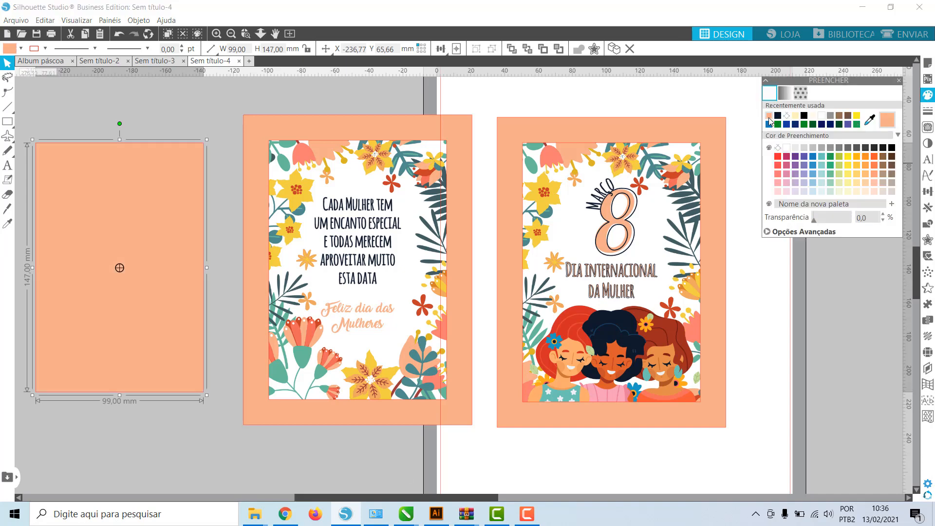
left_click(869, 120)
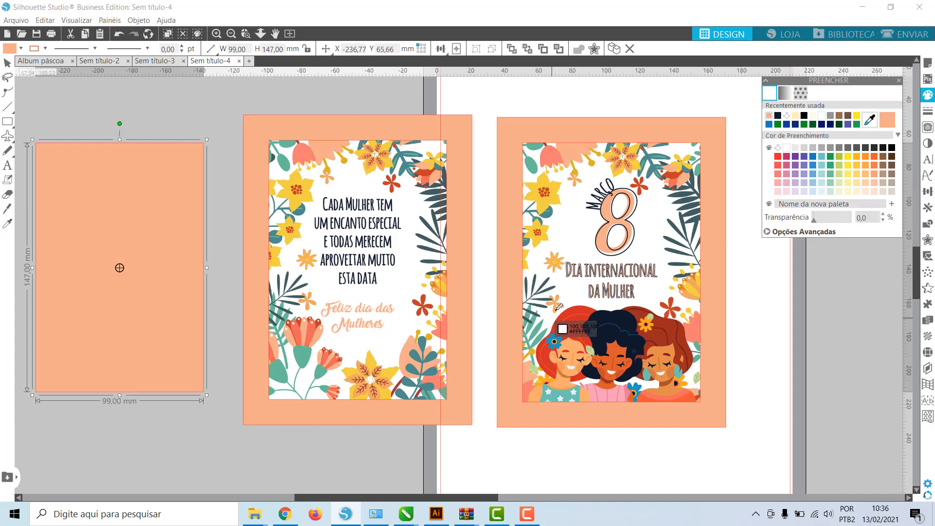
left_click(557, 307)
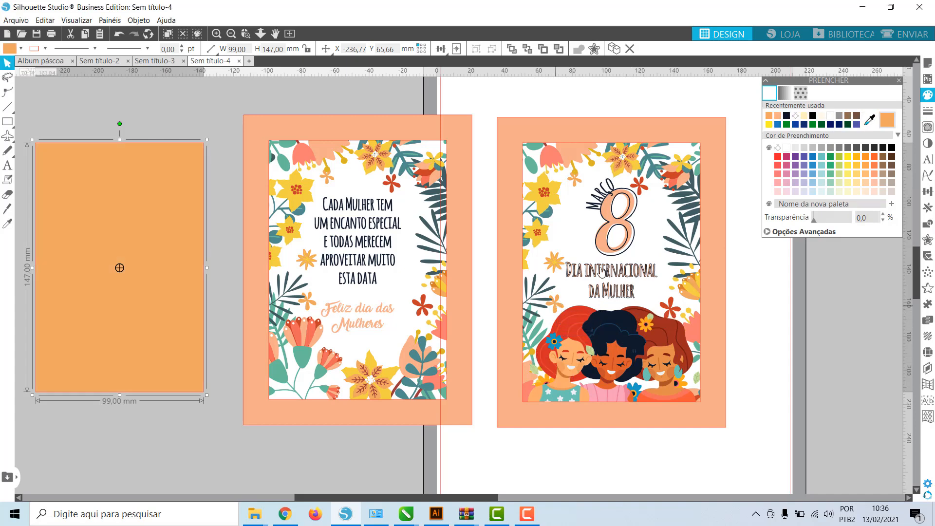
left_click(779, 116)
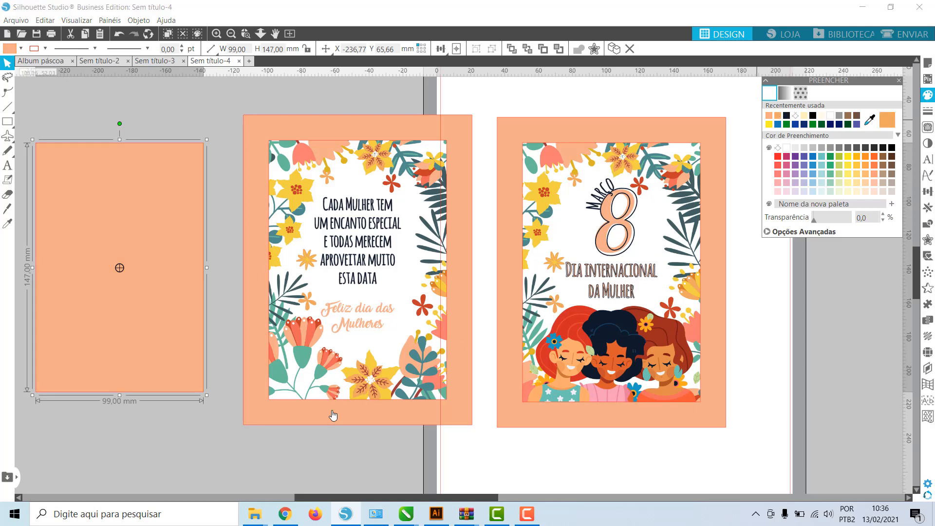
- Move the peach inner rectangle closer to the bordered floral message panel
left_click(194, 422)
left_click_drag(131, 362, 155, 366)
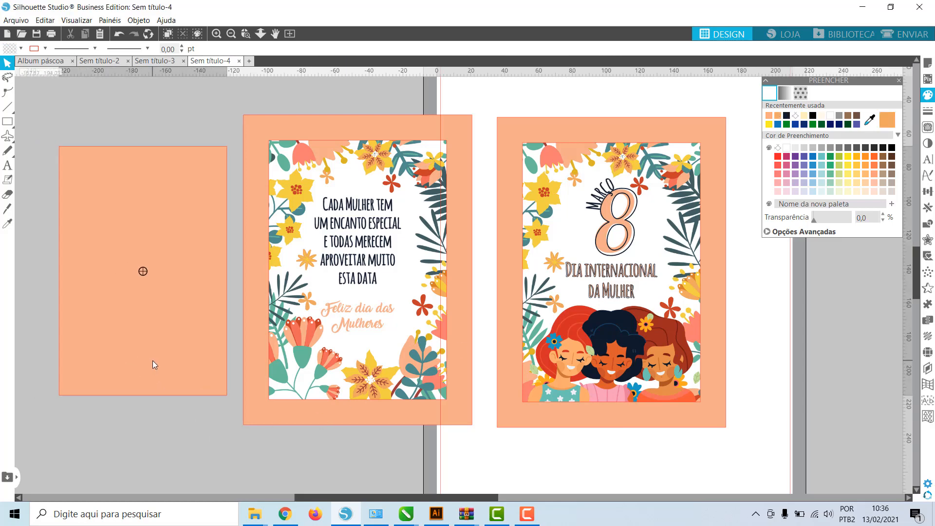
left_click(231, 33)
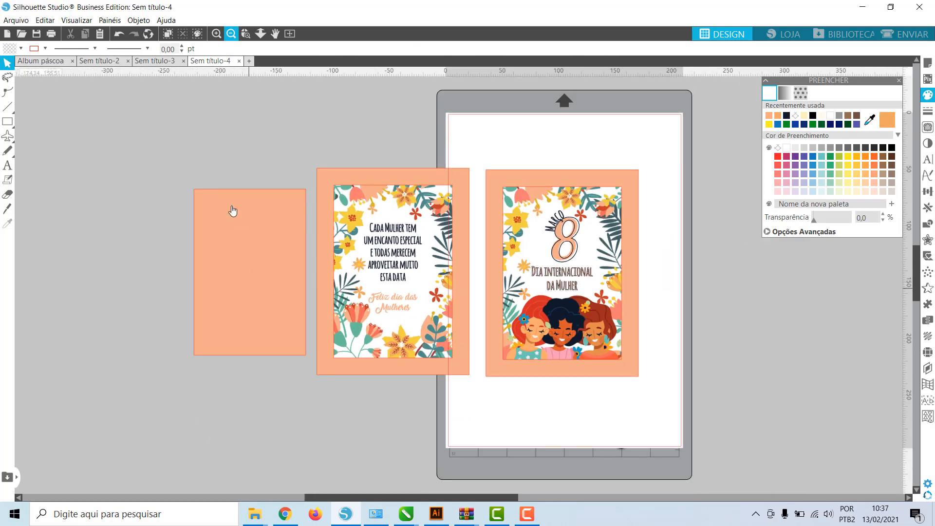
left_click(600, 238)
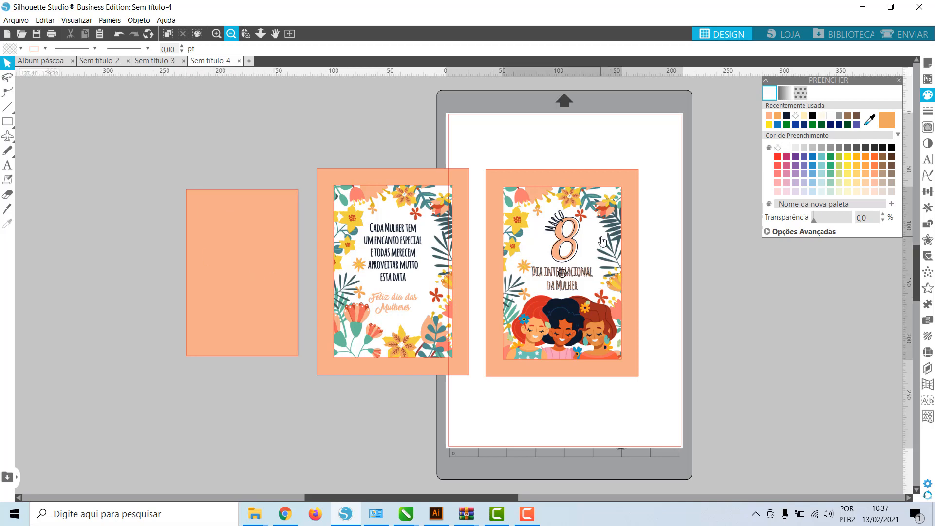
left_click(367, 277)
left_click(245, 280)
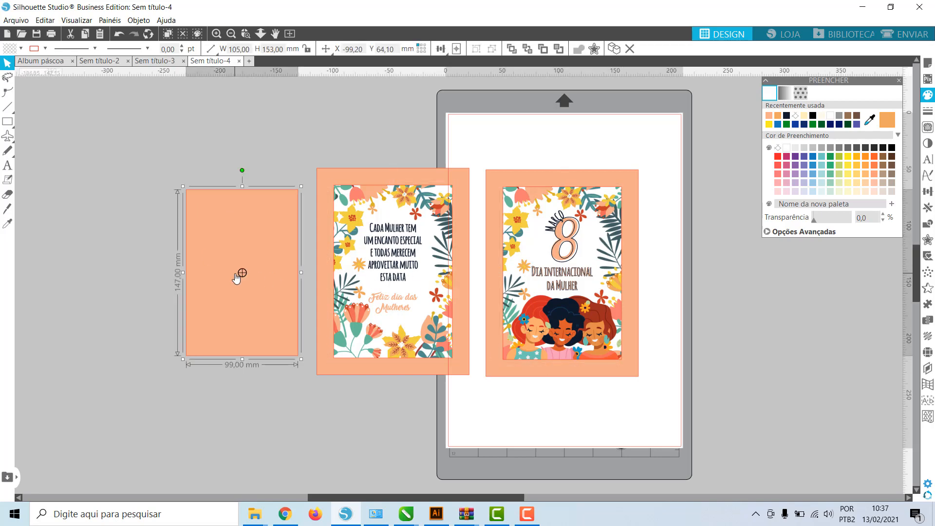
- Group the bordered cover with its artwork, and group the bordered message panel with its texts
left_click(632, 296)
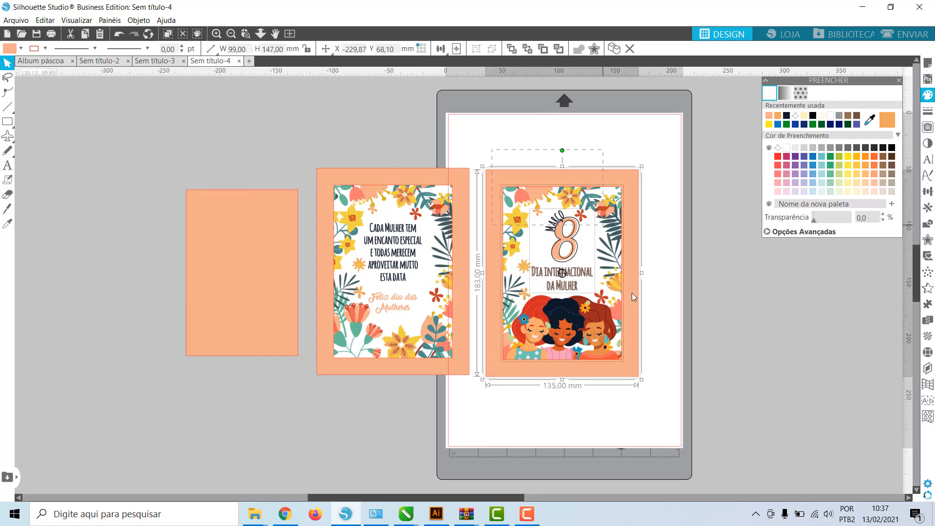
right_click(630, 367)
left_click(653, 230)
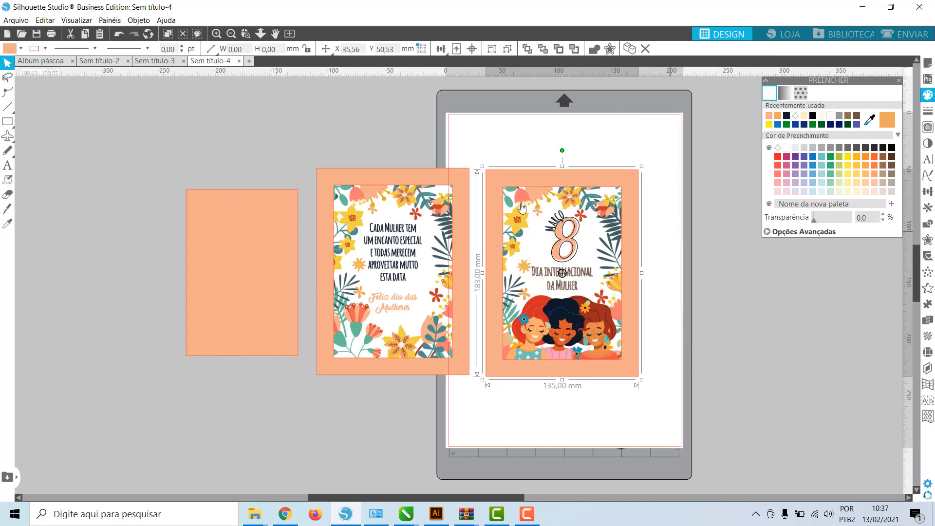
left_click(426, 336)
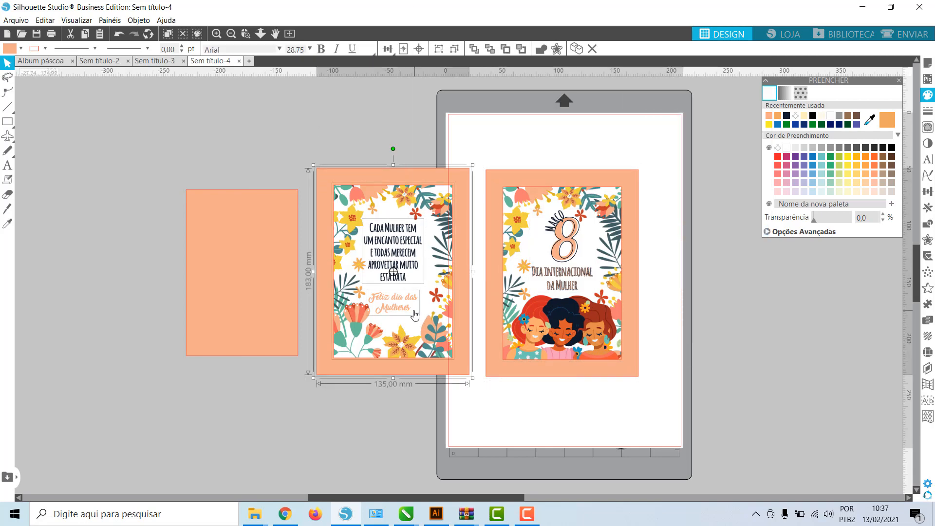
right_click(415, 315)
left_click(441, 180)
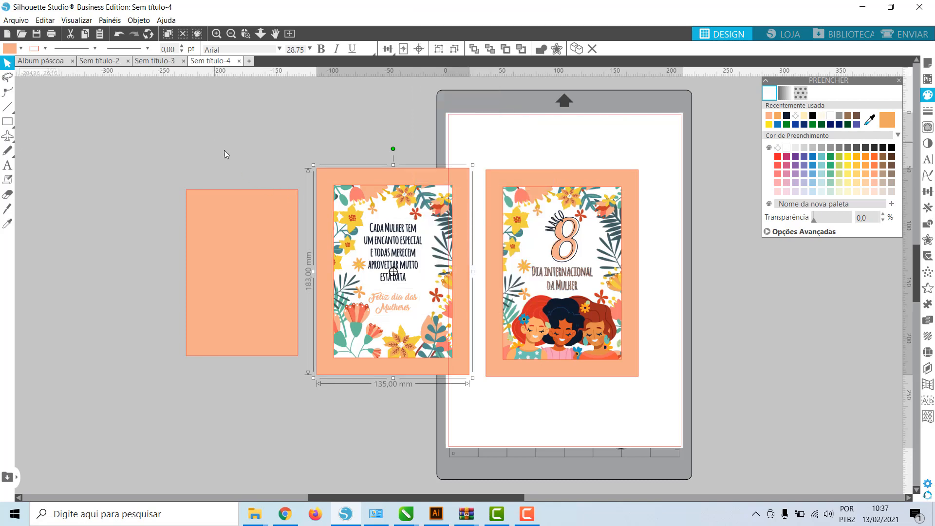
- Move the cover and message panel side by side onto the empty workspace off the page, with the peach inner rectangle centred below them
left_click_drag(272, 288, 235, 381)
left_click_drag(552, 349, 165, 240)
left_click_drag(431, 304, 372, 195)
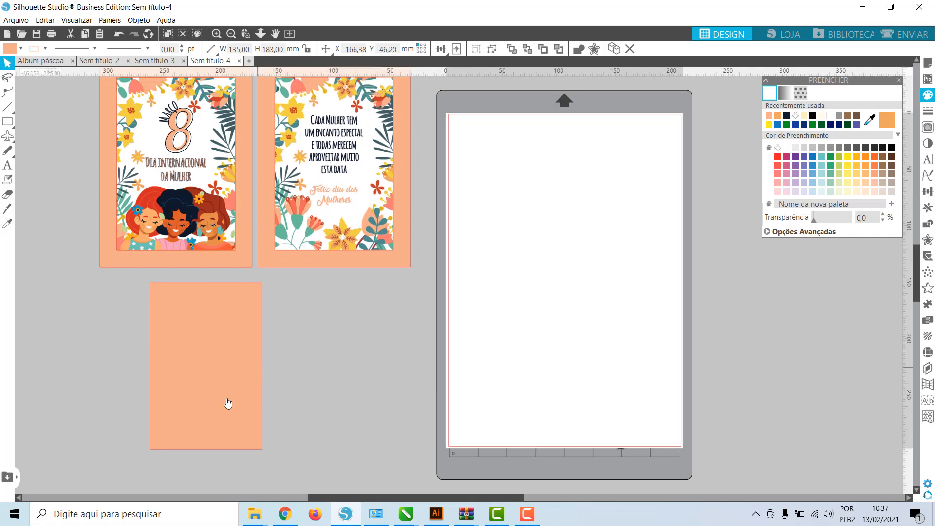
left_click_drag(225, 403, 263, 403)
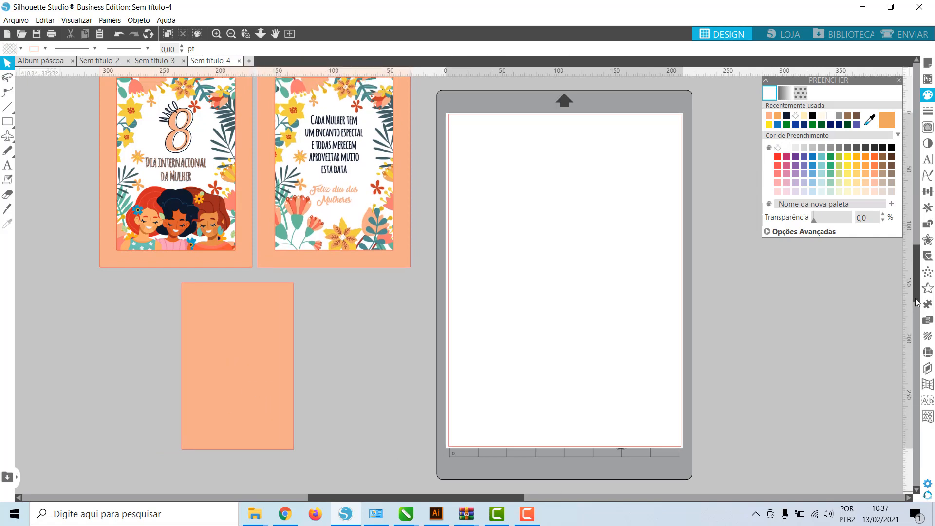
- Set the page's media size to A6 (105 × 148 mm)
left_click_drag(917, 296, 916, 285)
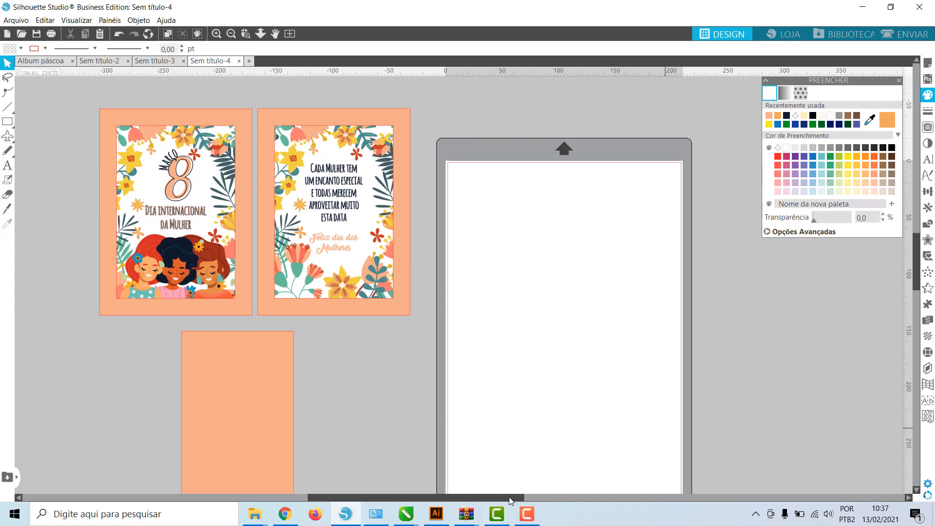
left_click_drag(522, 498, 572, 509)
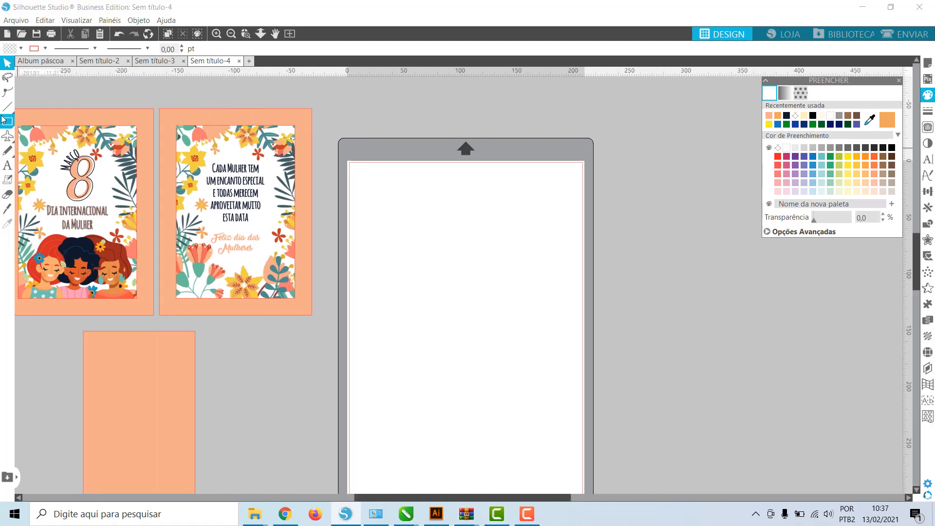
left_click(928, 62)
left_click(833, 163)
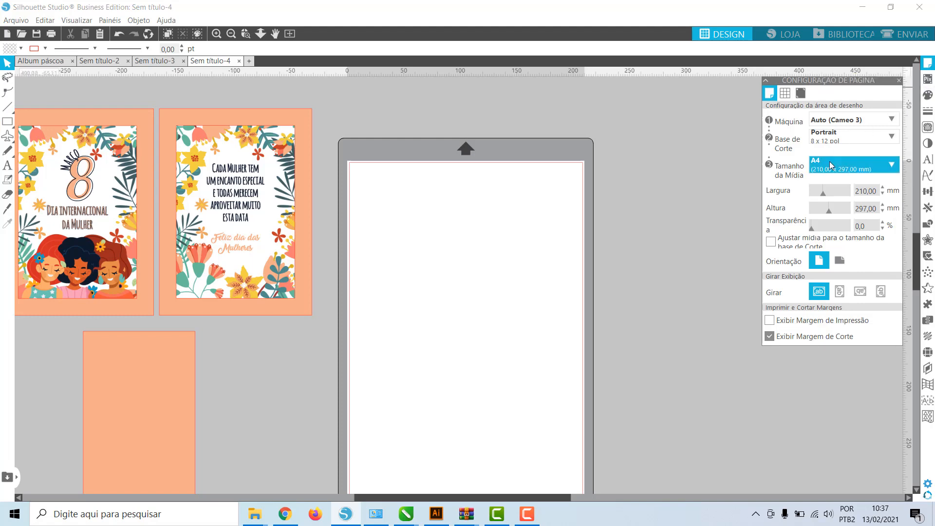
left_click(831, 266)
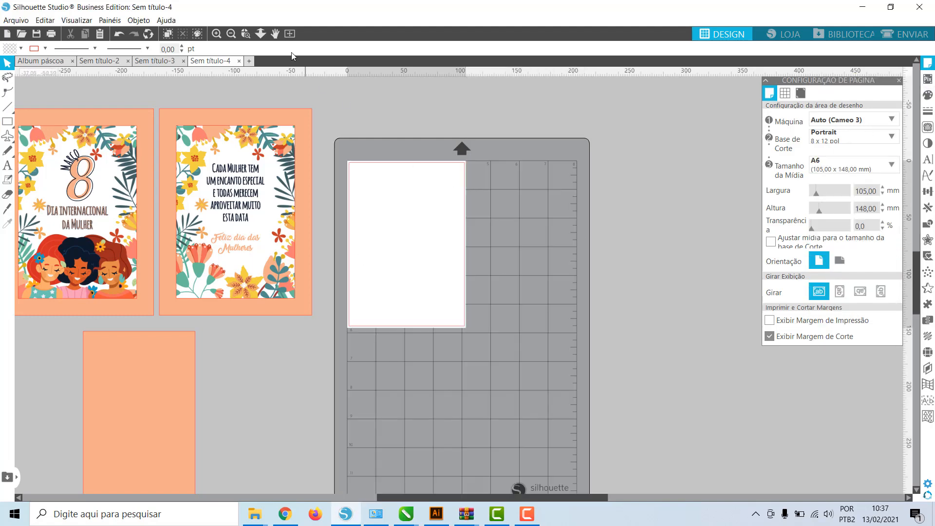
- Draw a rectangle about 105 mm wide and 15 mm high along the A6 page's upper edge
left_click(215, 32)
left_click(215, 32)
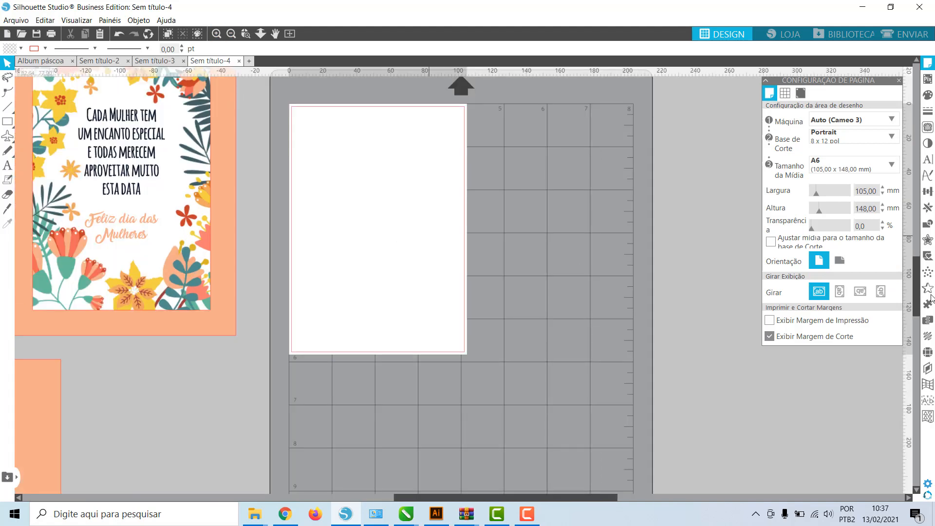
left_click_drag(921, 292, 921, 282)
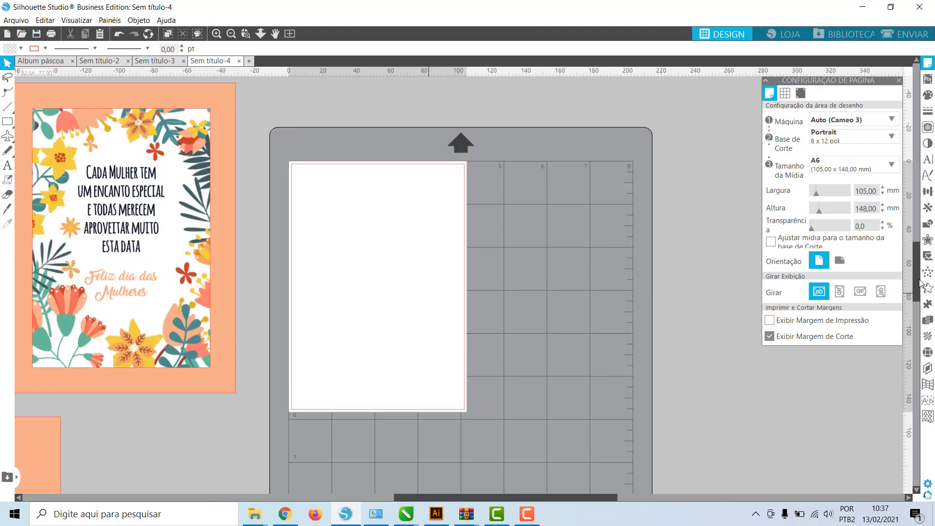
left_click(6, 122)
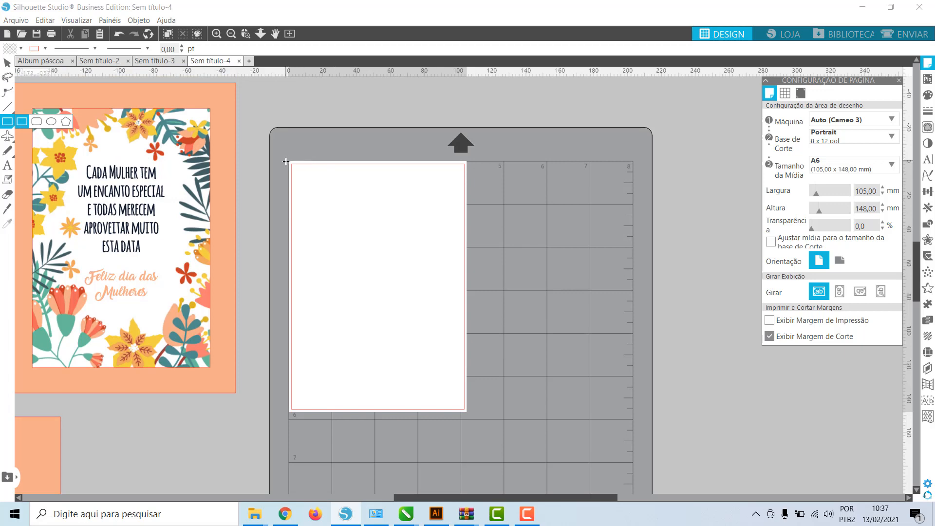
left_click_drag(286, 162, 468, 189)
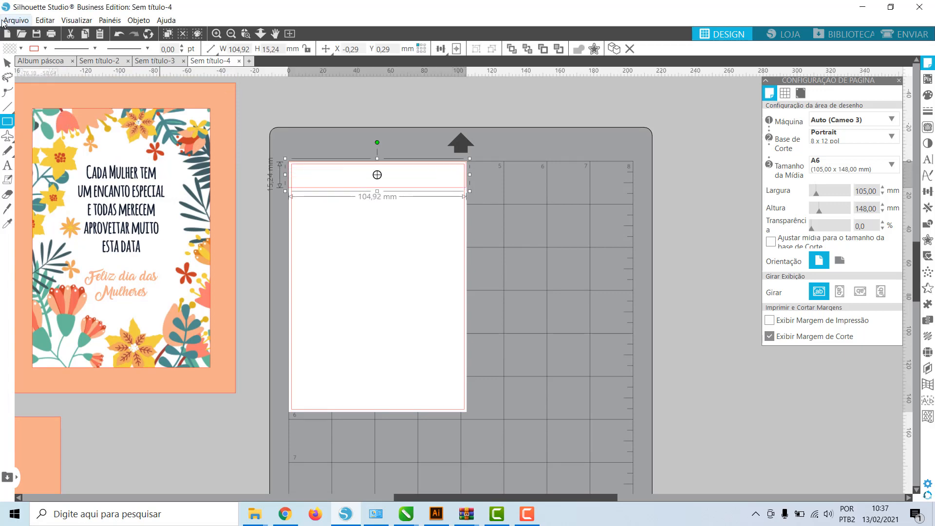
left_click(7, 63)
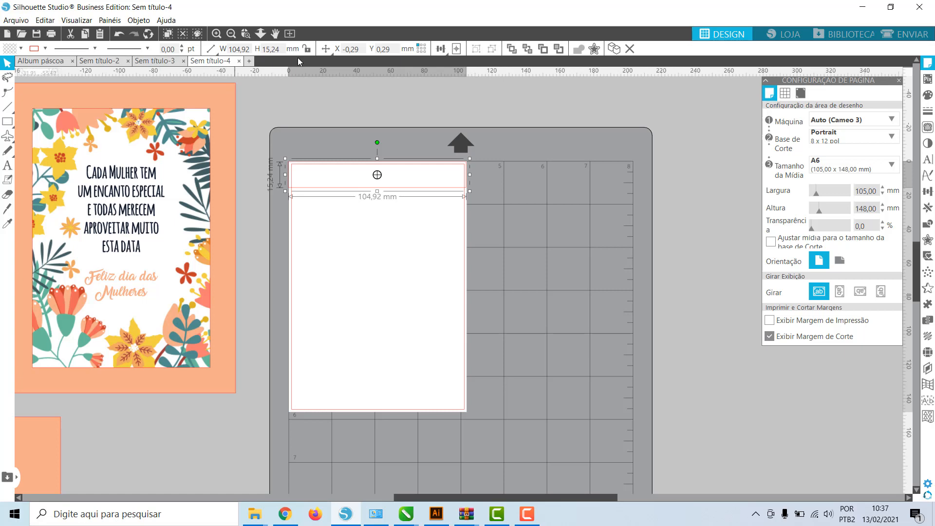
double_click(250, 50)
type("12")
key("Return")
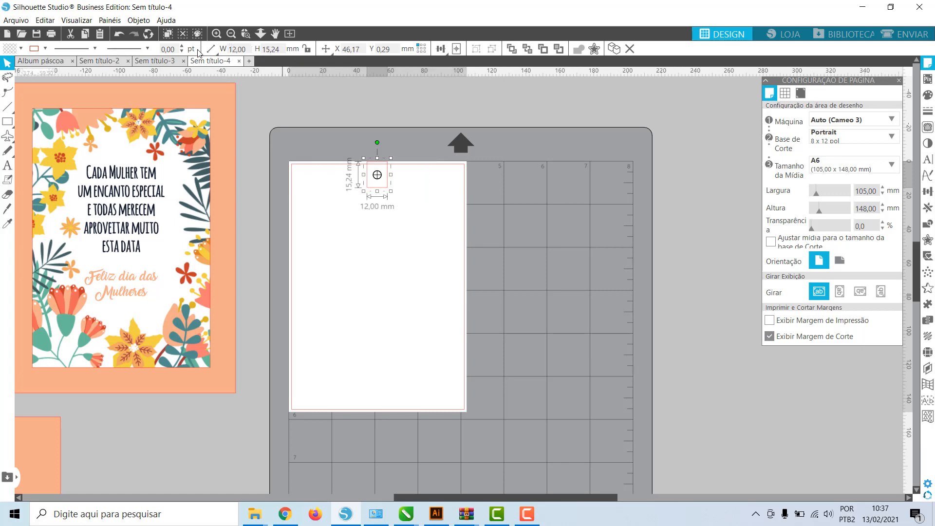
key("ctrl+z")
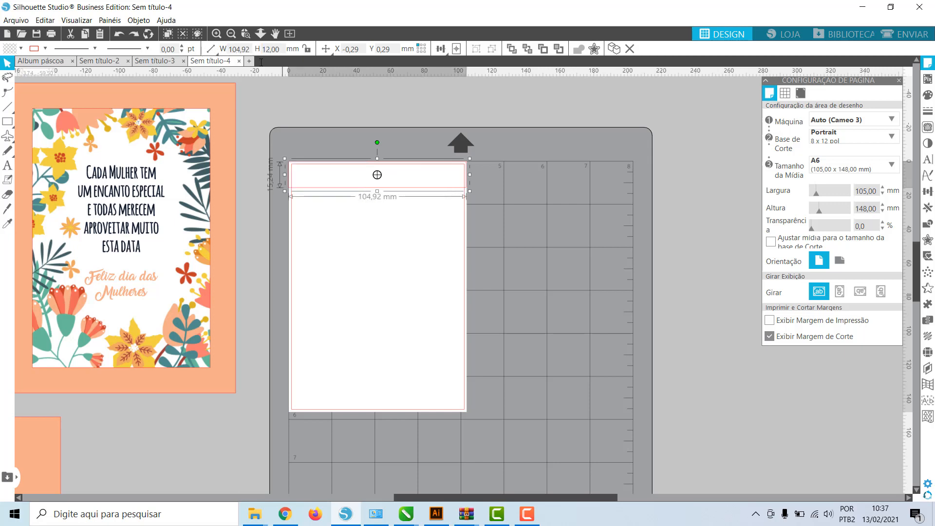
- Set the header rectangle's height to 12 mm and align it with the page's upper-left corner
key("Return")
left_click_drag(435, 190, 435, 188)
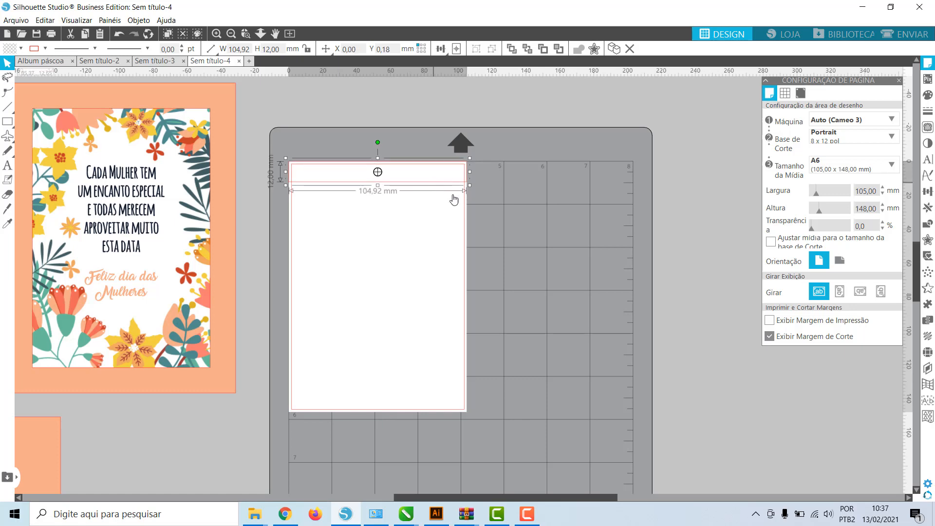
left_click(494, 264)
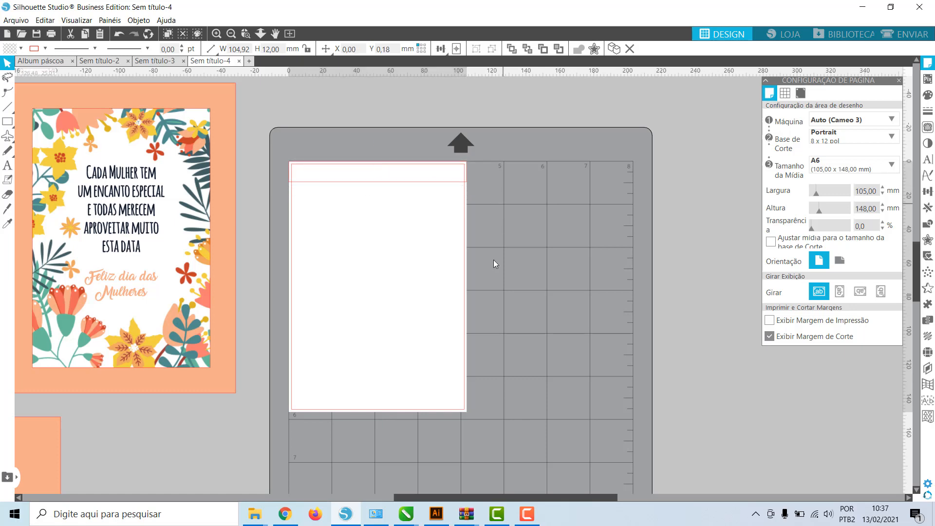
- Draw a horizontal line about 94 mm long across the page, just below the header rectangle
left_click(217, 34)
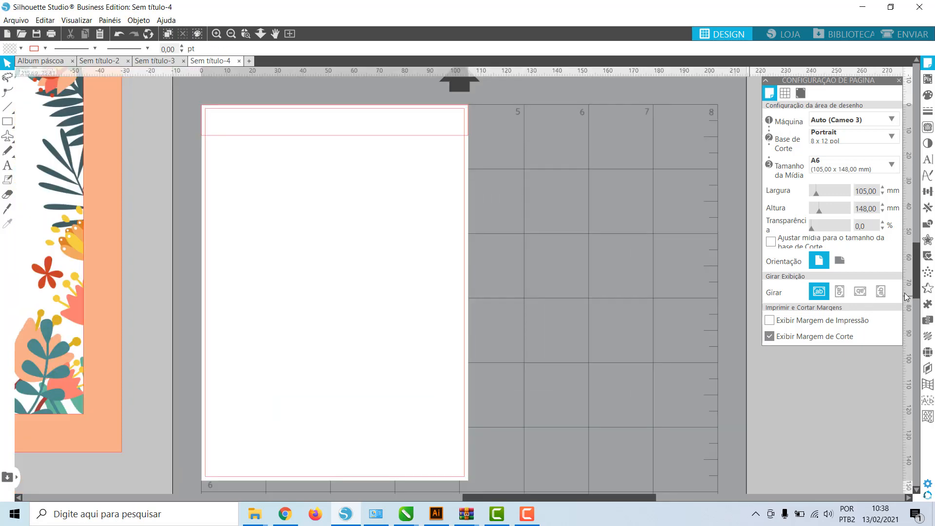
scroll(919, 285, "up", 2)
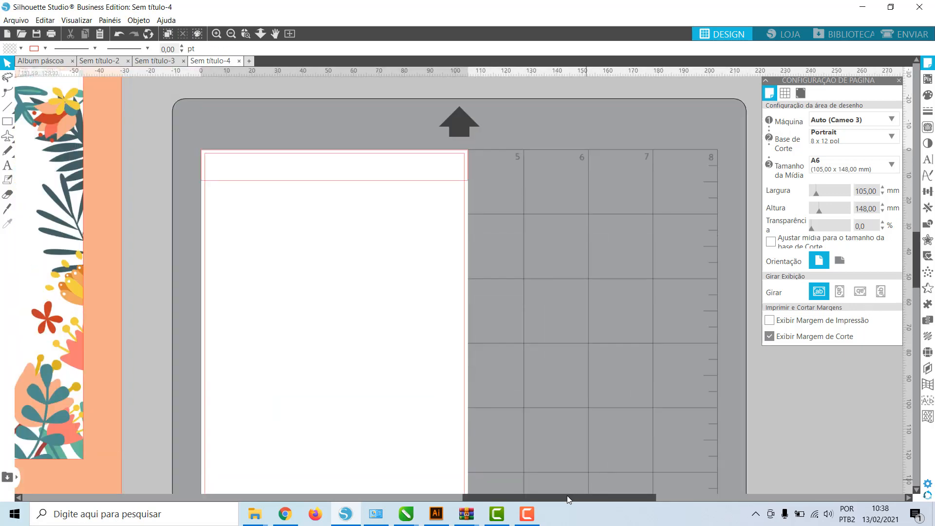
scroll(918, 264, "down", 1)
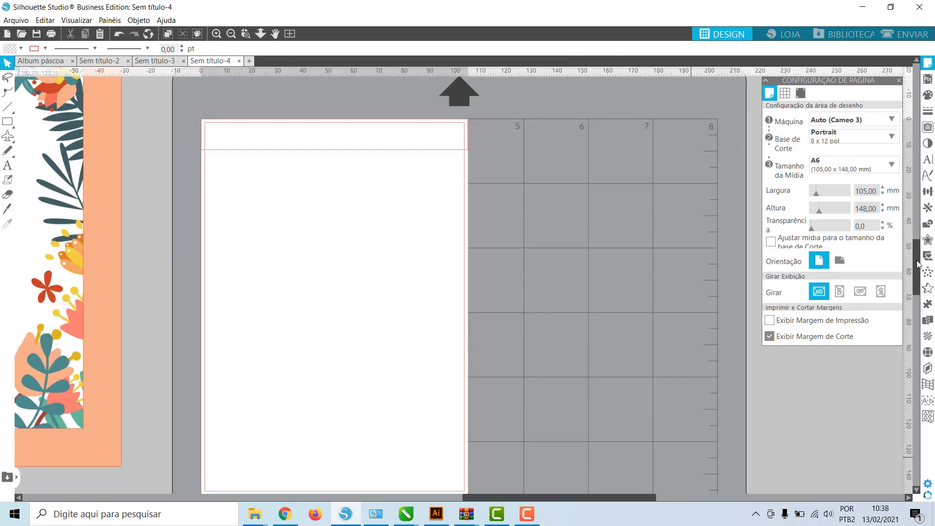
left_click(7, 107)
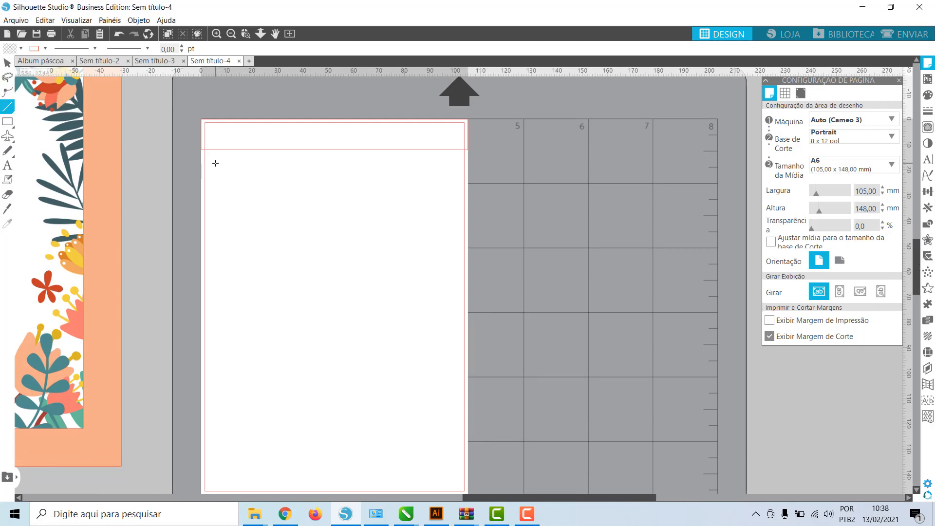
left_click_drag(215, 163, 457, 170)
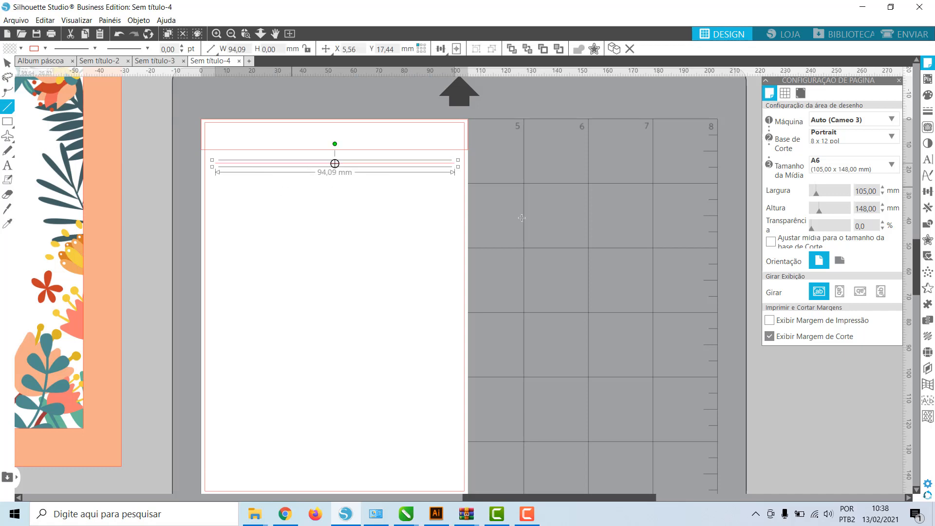
- Change the line's colour to grey and set its thickness to 0.75 pt
left_click(928, 111)
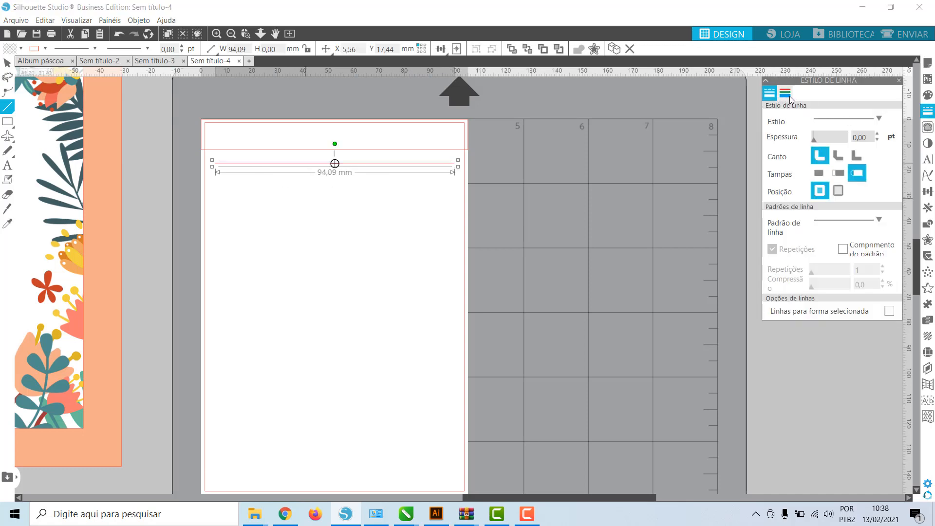
left_click(784, 93)
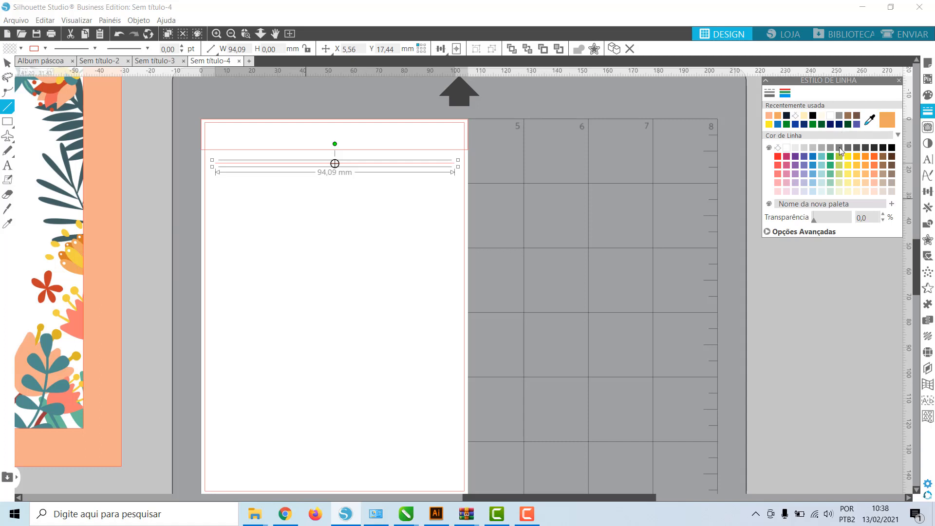
left_click(769, 93)
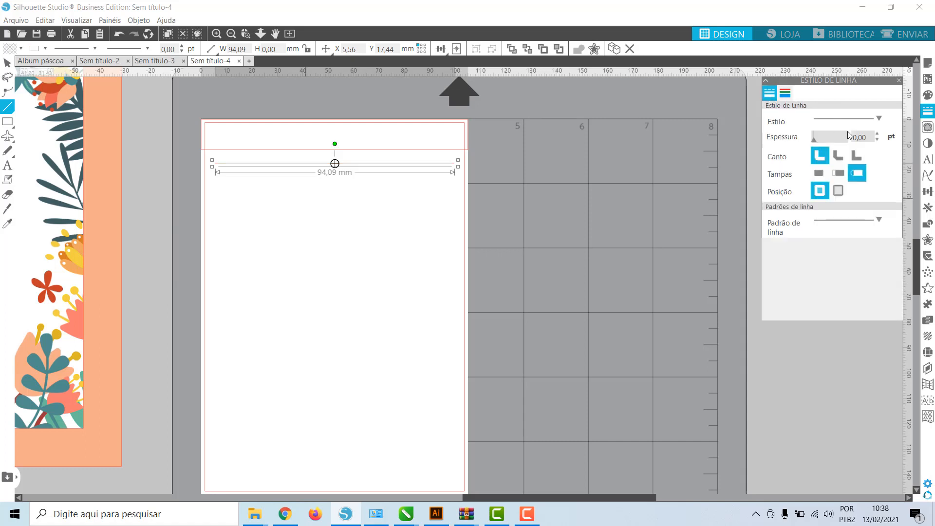
left_click(879, 135)
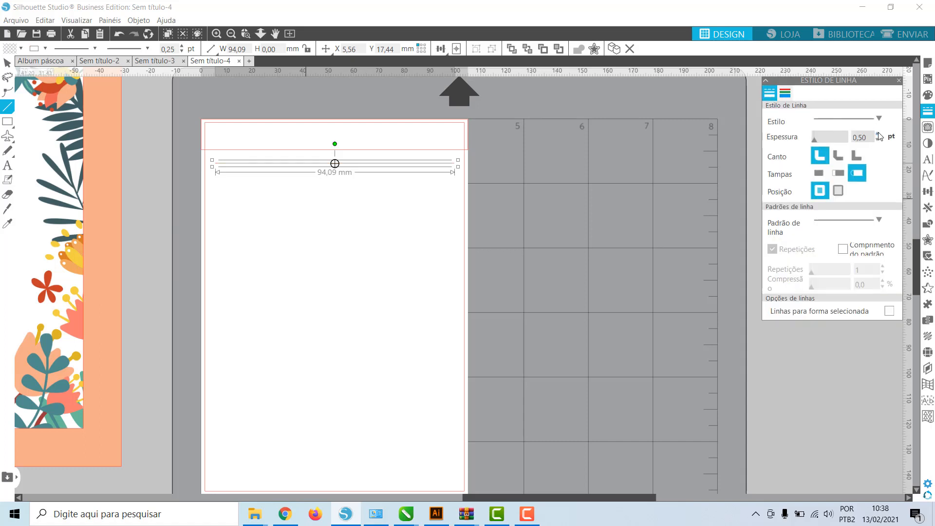
left_click(879, 134)
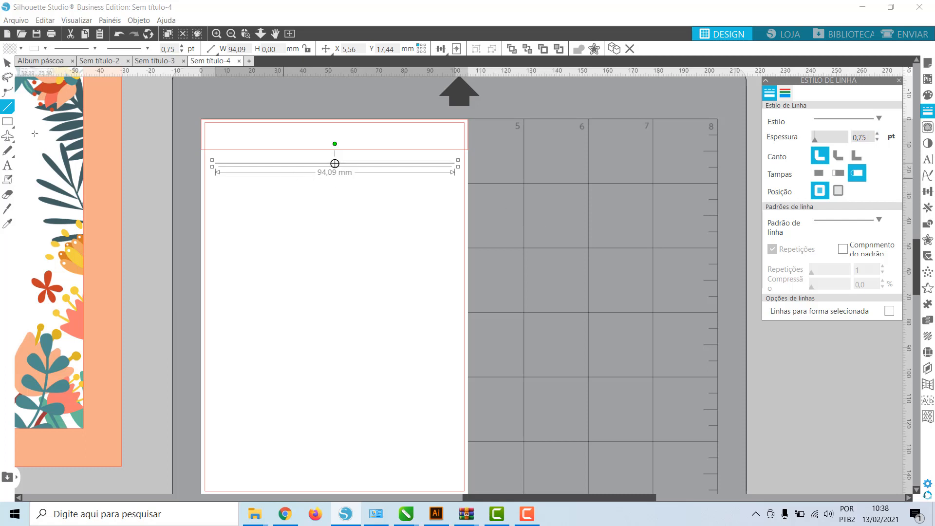
- Replicate the grey line with 20 copies, each offset 0 mm in X and 8 mm in Y
left_click(7, 63)
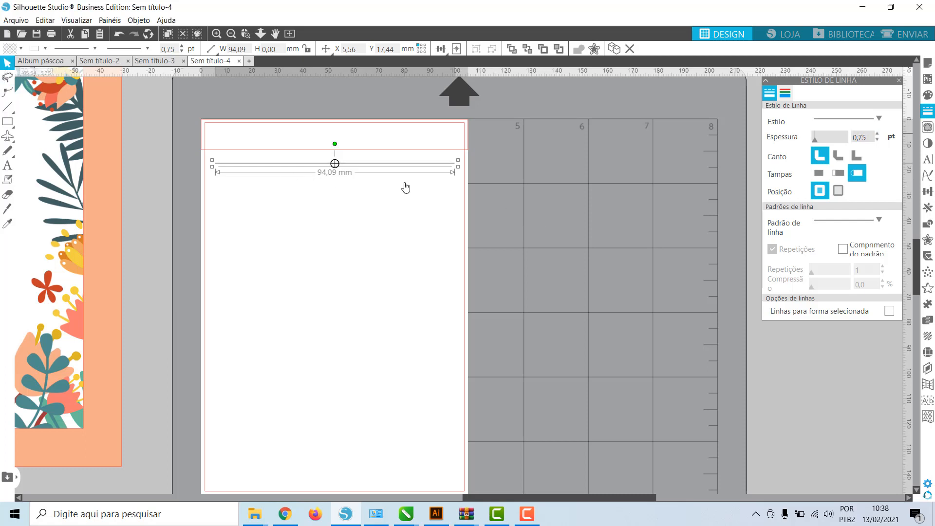
left_click(928, 207)
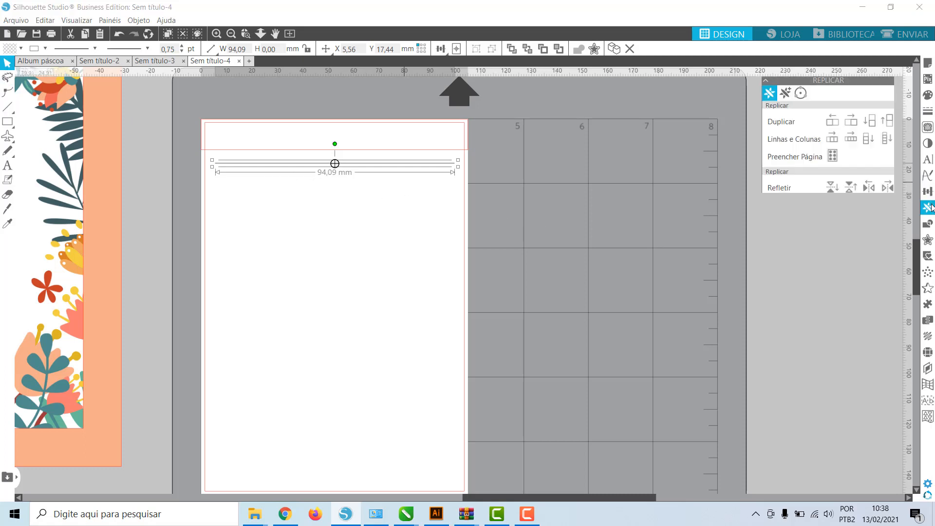
left_click(785, 93)
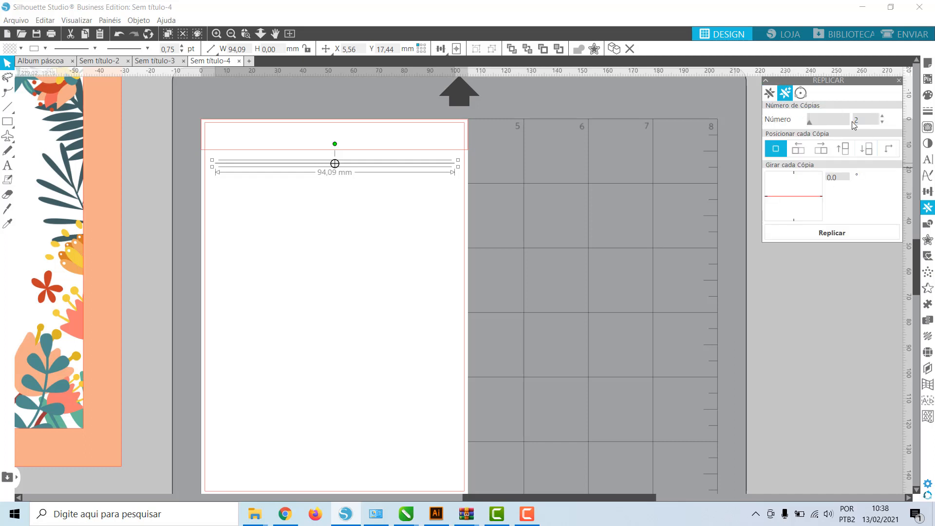
left_click(886, 150)
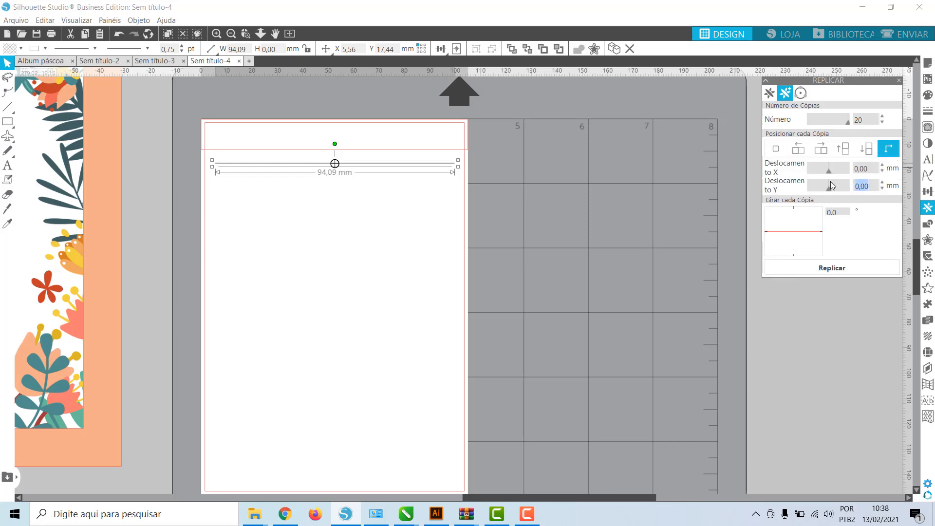
type("8")
left_click(832, 269)
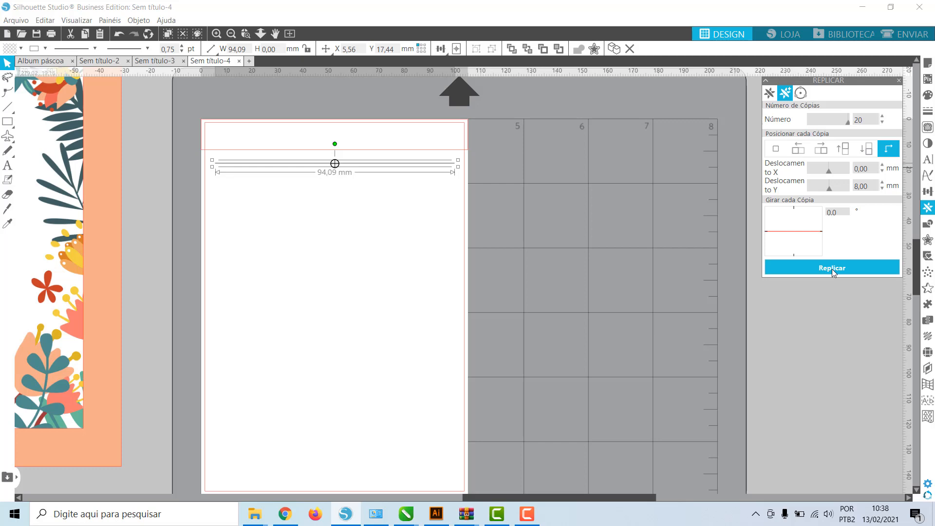
- Delete the replicated lines that extend beyond the A6 page's lower edge
scroll(918, 254, "down", 3)
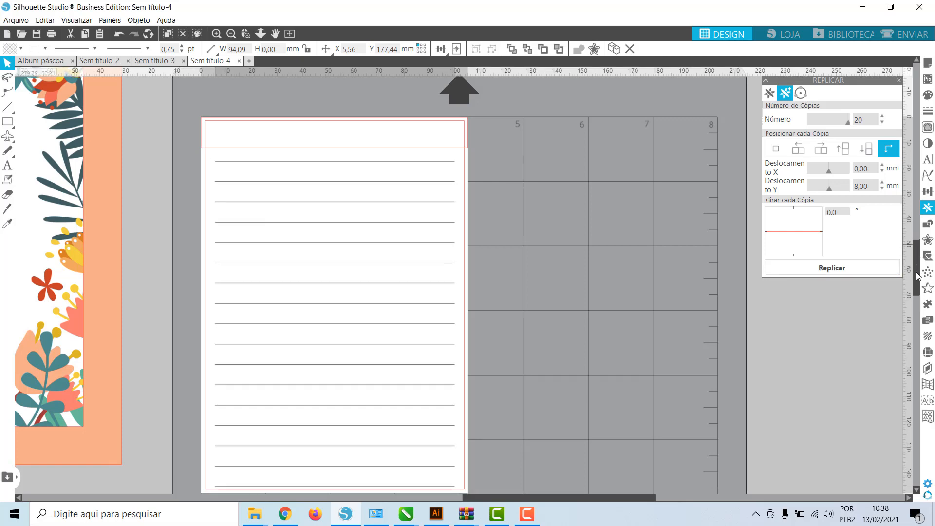
left_click(230, 35)
left_click(230, 35)
left_click_drag(572, 437, 287, 336)
key("Delete")
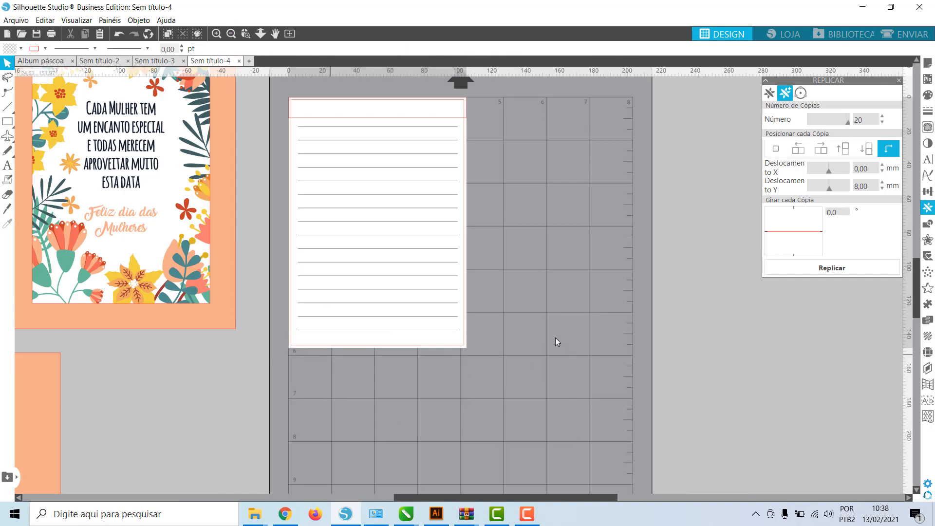
- Group all the ruled lines on the A6 page
left_click_drag(558, 336, 278, 124)
right_click(371, 187)
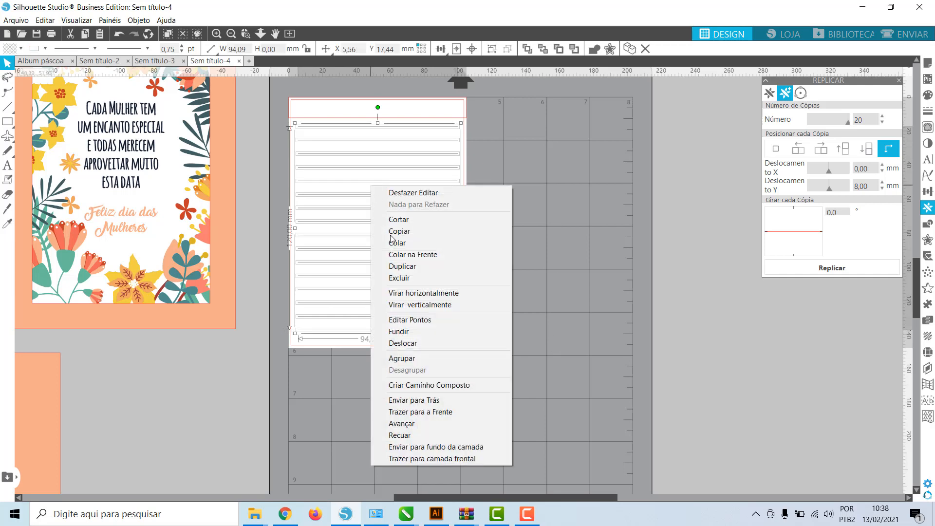
left_click(408, 359)
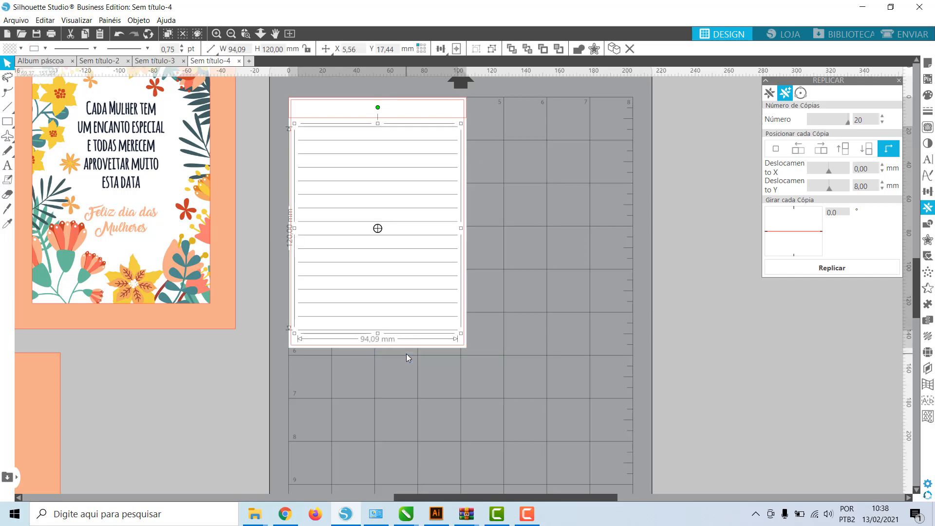
- Nudge the grouped ruled lines down the page to a Y position of 22.04 mm
key("Down")
key("Down")
key("Down")
key("Down")
key("Down")
key("Down")
key("Down")
key("Down")
key("Down")
key("Down")
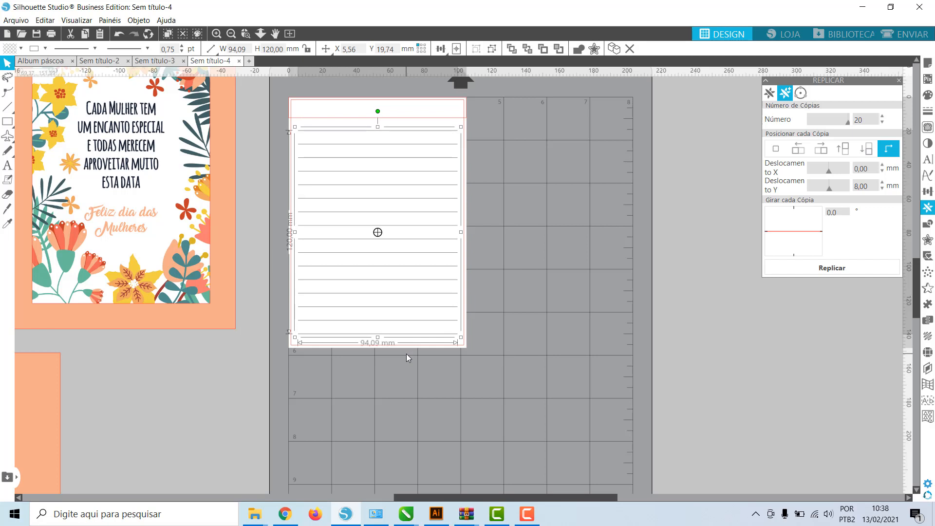
key("Down")
key("Down")
key("Down")
key("Down")
key("Down")
key("Down")
key("Down")
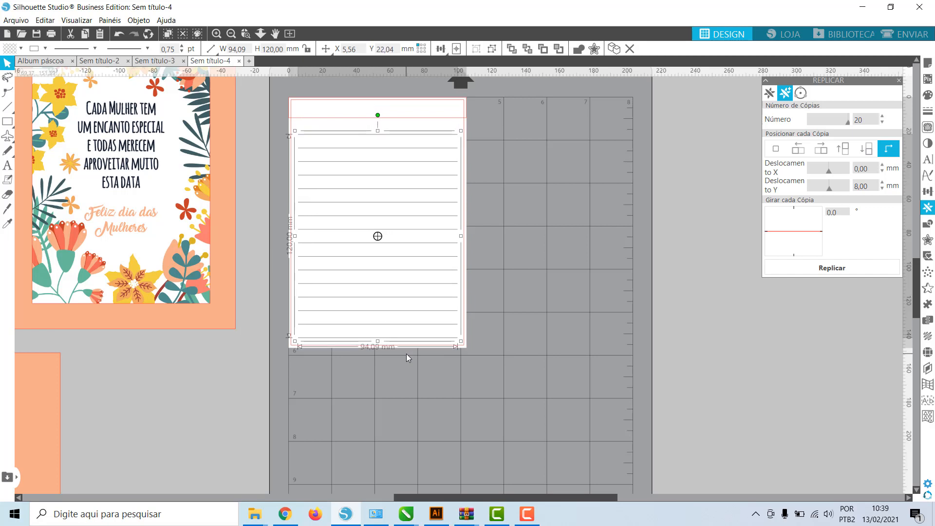
left_click(660, 396)
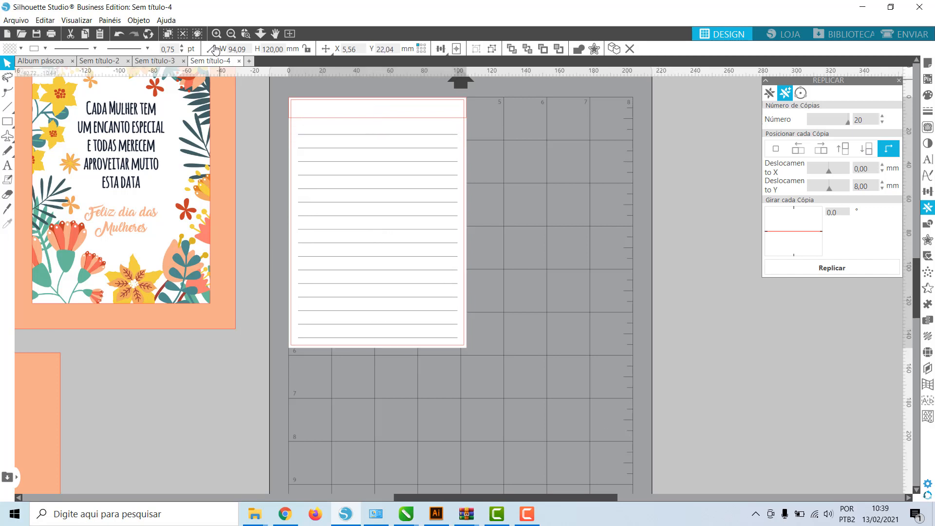
- Ungroup the Women's Day cover so its title can be selected separately
left_click(231, 34)
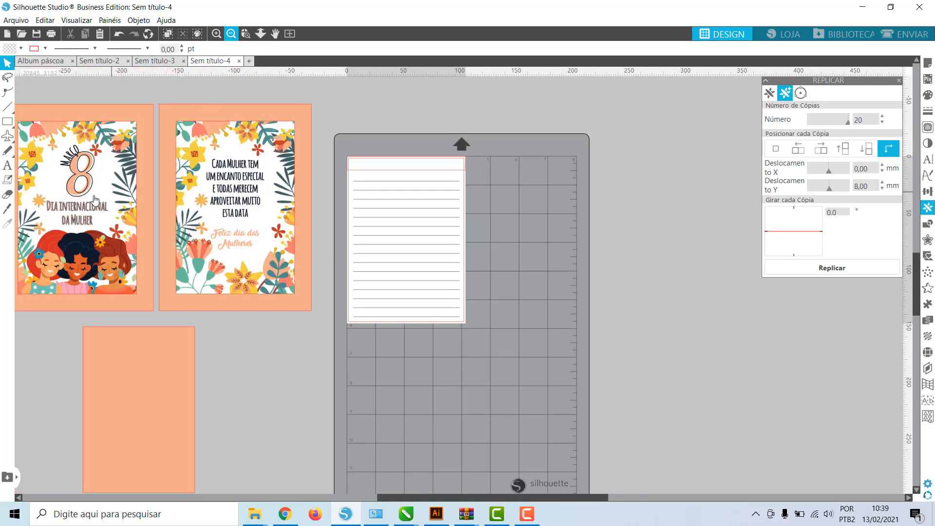
left_click(80, 200)
right_click(81, 200)
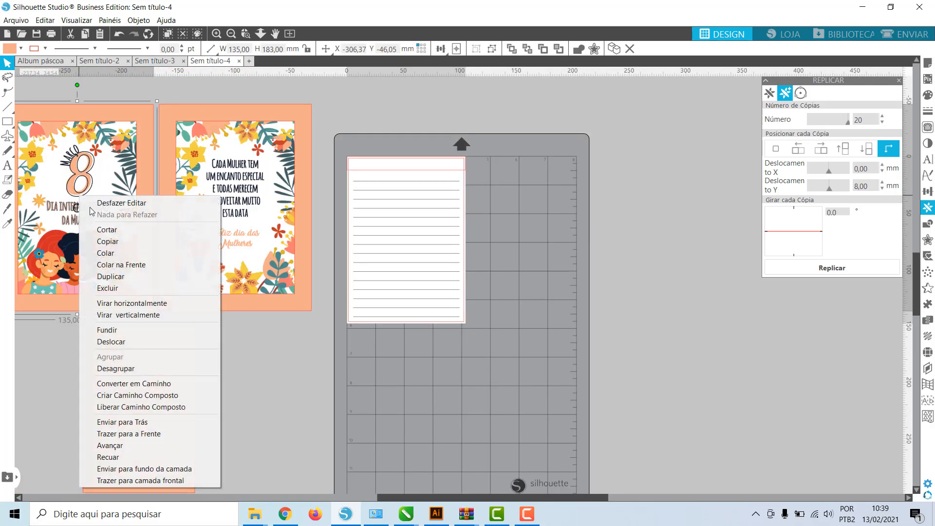
left_click(132, 370)
left_click(291, 371)
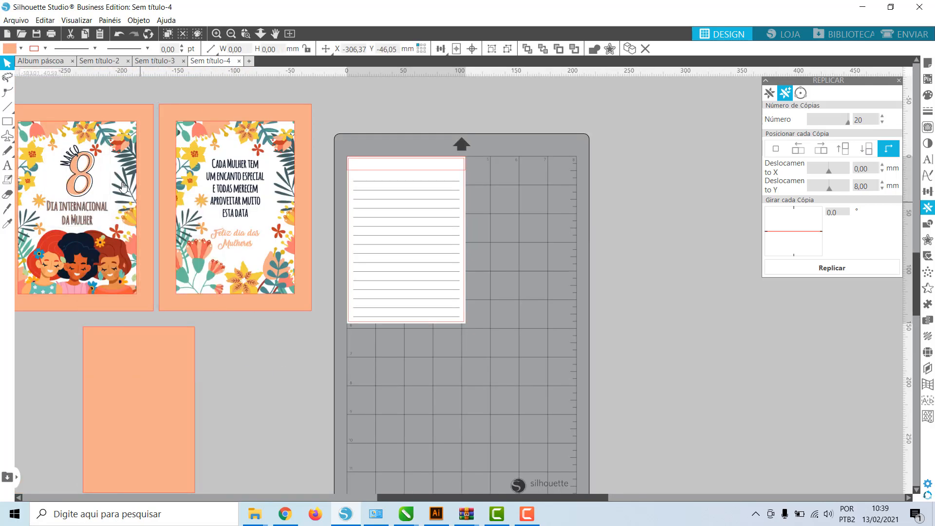
- Duplicate the cover's "Março 8 Dia Internacional da Mulher" title and place the copy over the cutting mat's right edge
left_click(77, 186)
key("i")
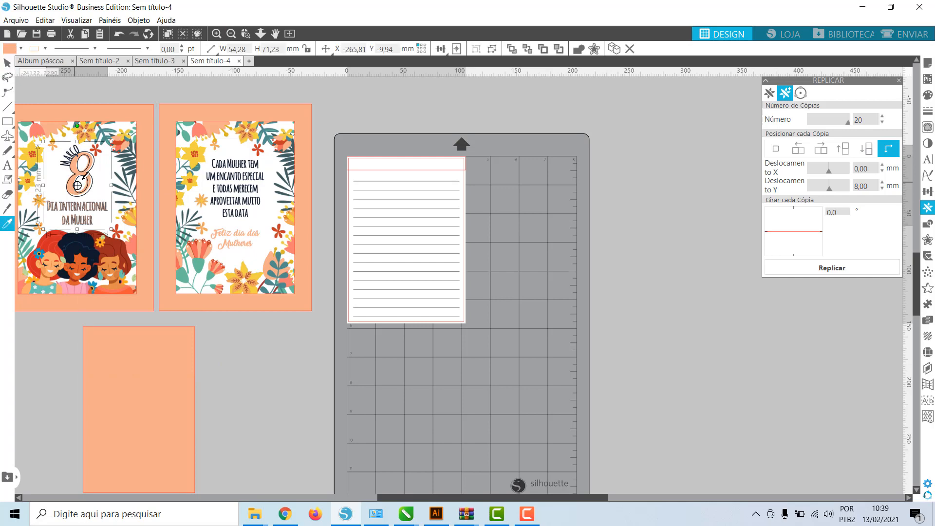
key("ctrl+v")
left_click_drag(87, 176, 587, 230)
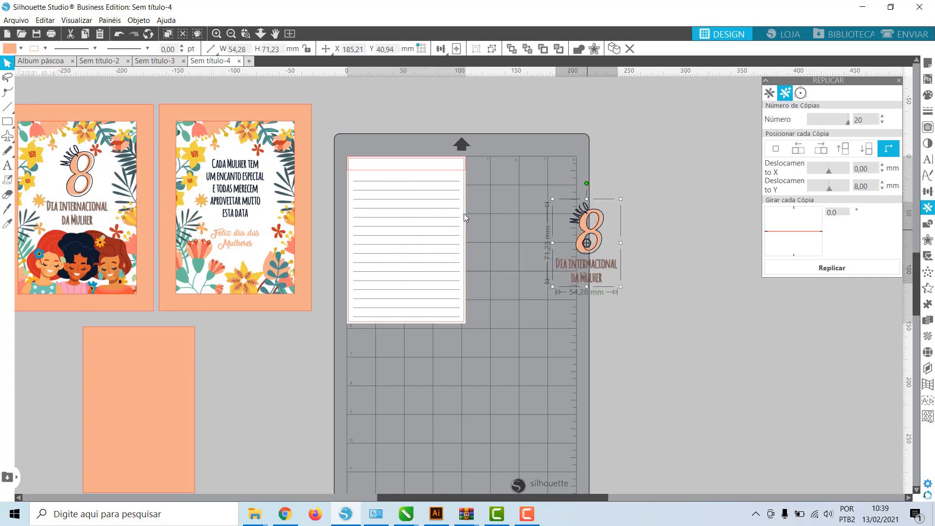
- Regroup all the elements of the Women's Day cover
left_click(50, 104)
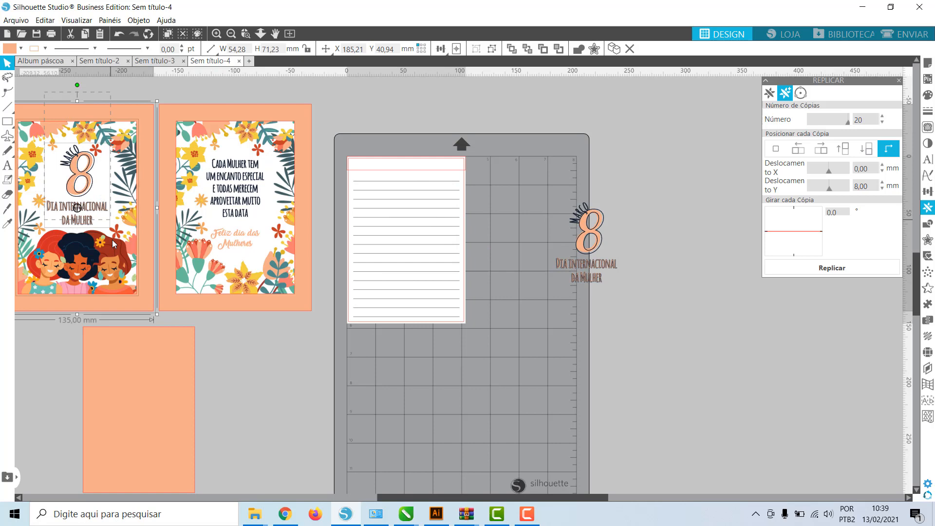
right_click(108, 280)
left_click(146, 370)
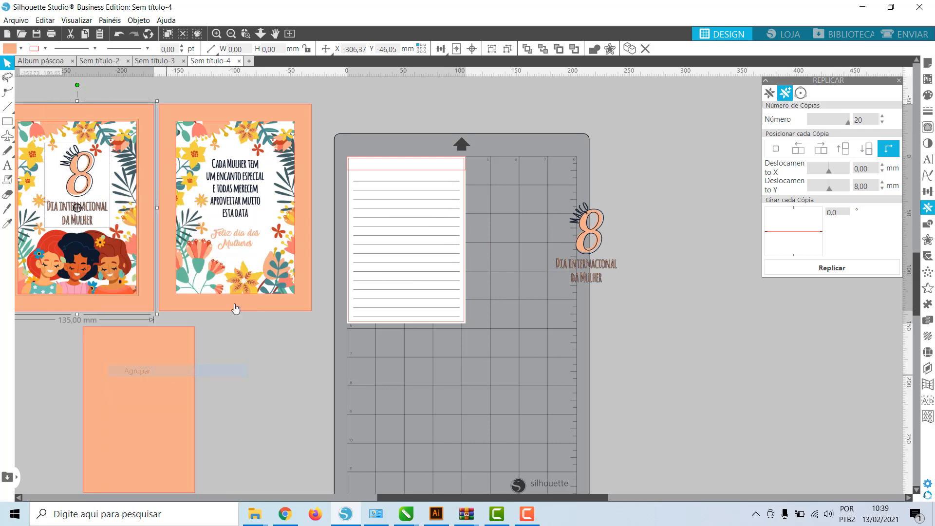
- Move the title copy into the A6 page's lower-right corner and scale it down to about 33 × 43 mm
left_click(221, 34)
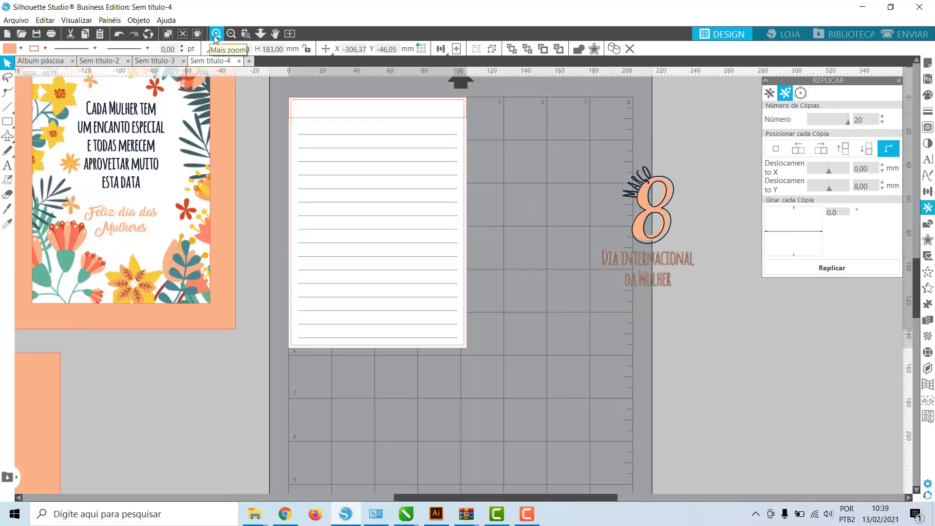
left_click_drag(657, 239, 419, 285)
left_click(451, 245)
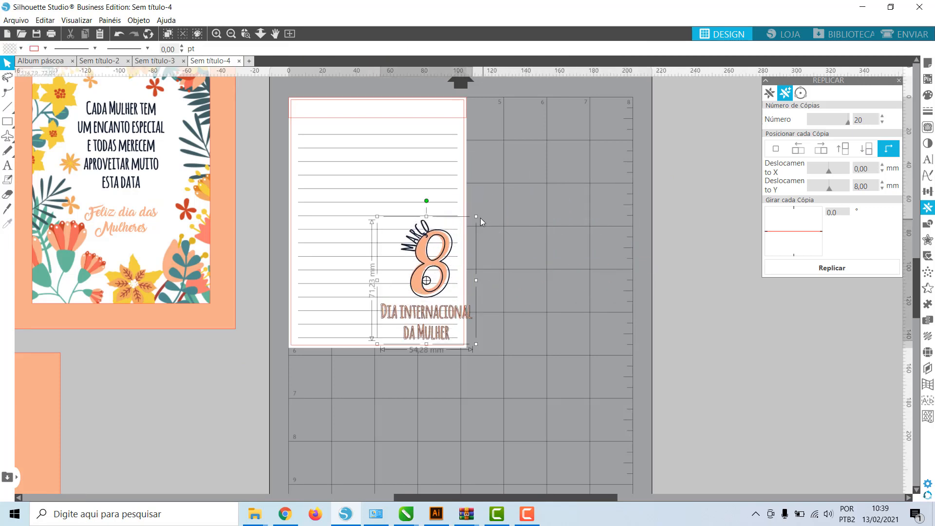
left_click_drag(476, 216, 435, 292)
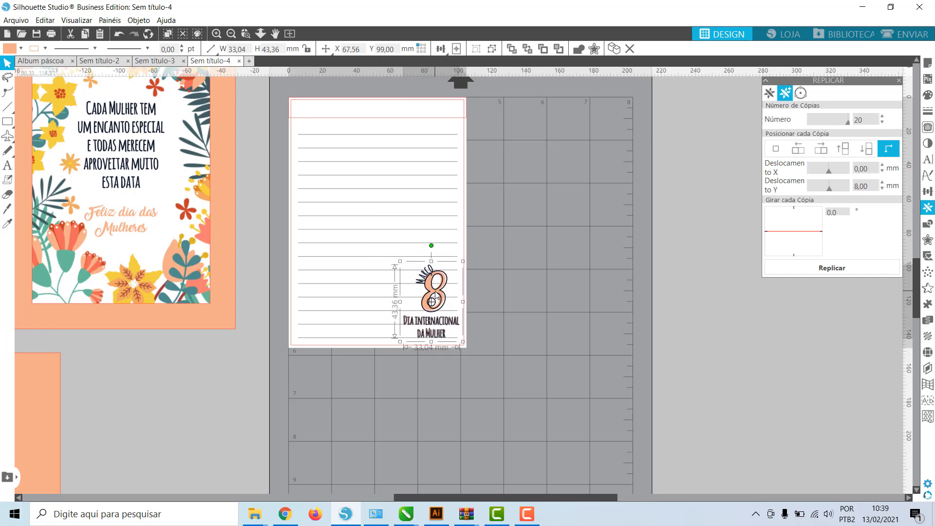
- Nudge the title copy slightly right on the ruled page, to an X position of 68.10 mm
left_click(217, 34)
left_click(217, 35)
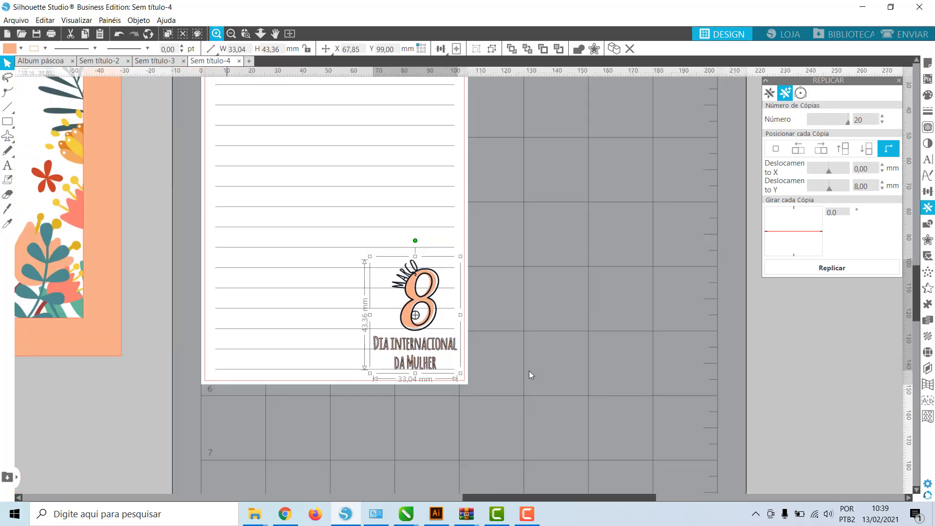
key("Right")
key("Right")
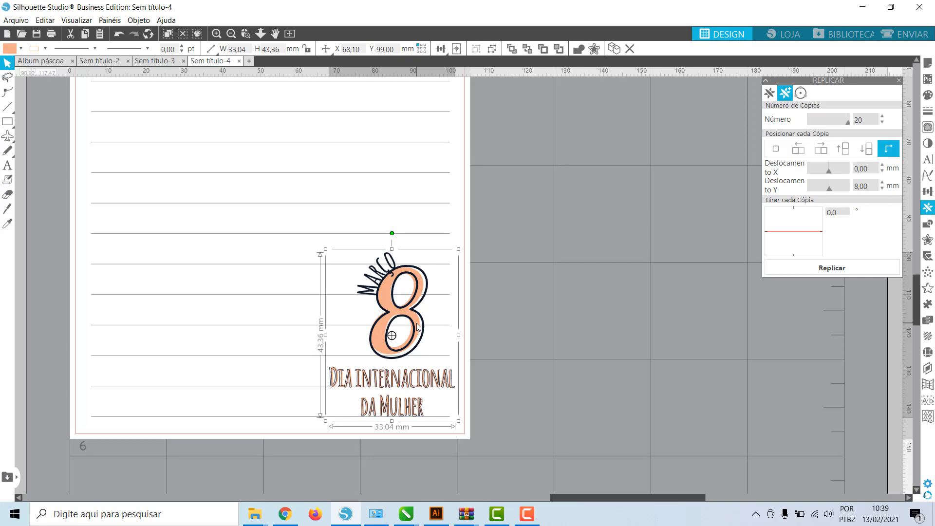
left_click(607, 389)
- Ungroup the ruled lines so each one can be resized individually
left_click(351, 327)
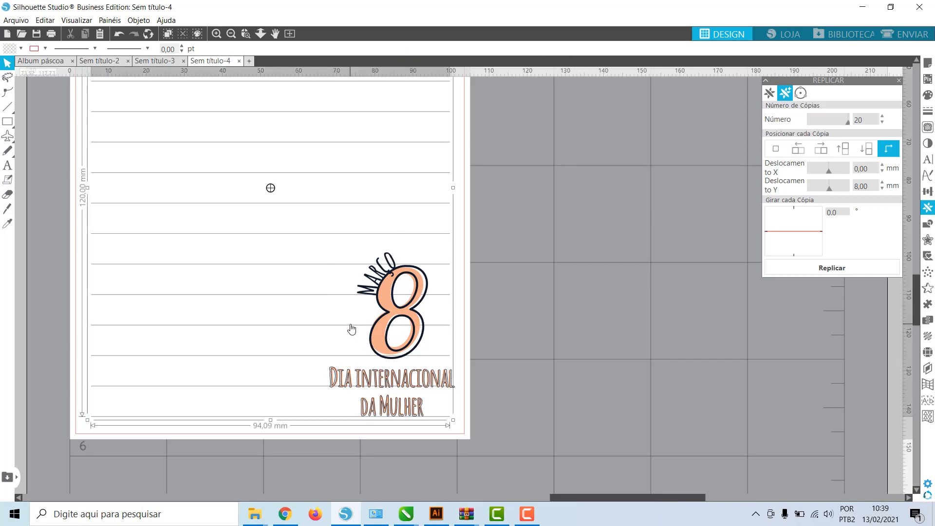
right_click(351, 325)
left_click(390, 205)
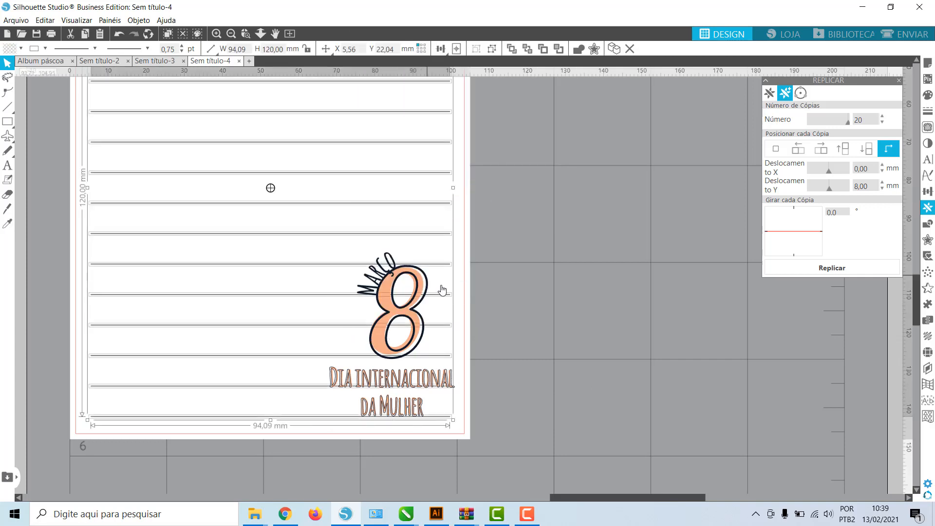
left_click(465, 300)
- Shorten the three ruled lines crossing the "8" from their right ends to about 70, 72.5 and 74 mm
left_click(447, 295)
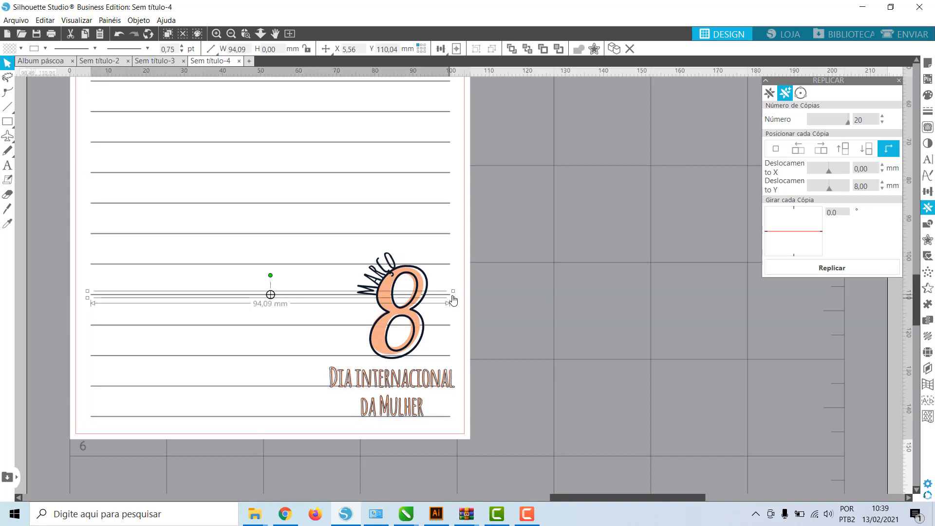
left_click_drag(454, 299, 362, 298)
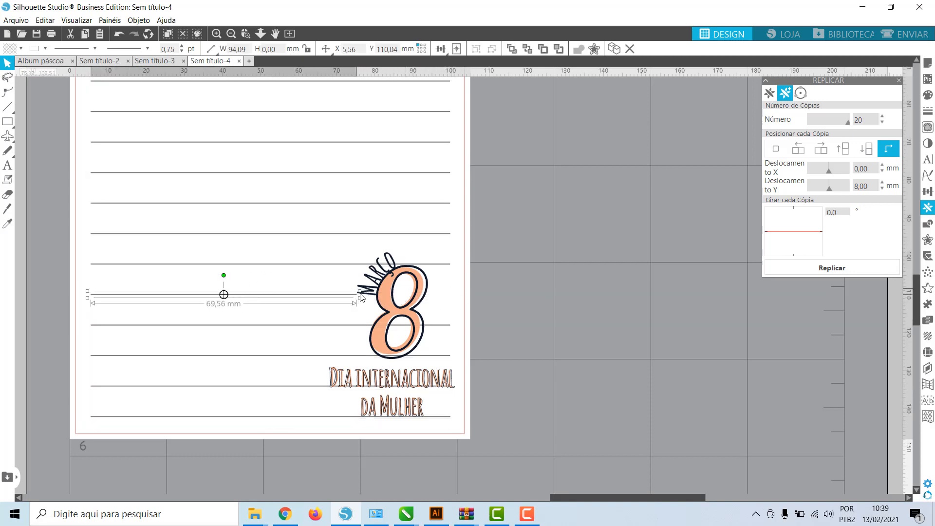
left_click(449, 326)
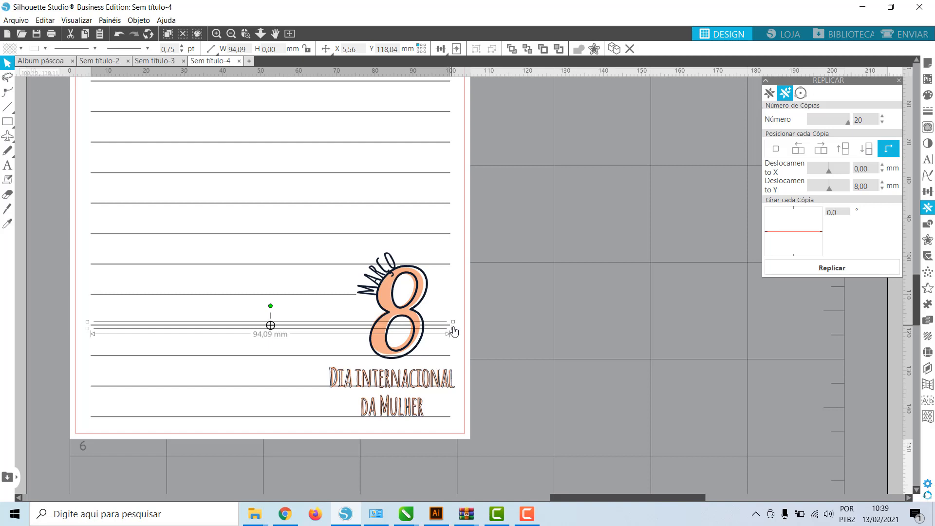
left_click_drag(453, 329, 371, 323)
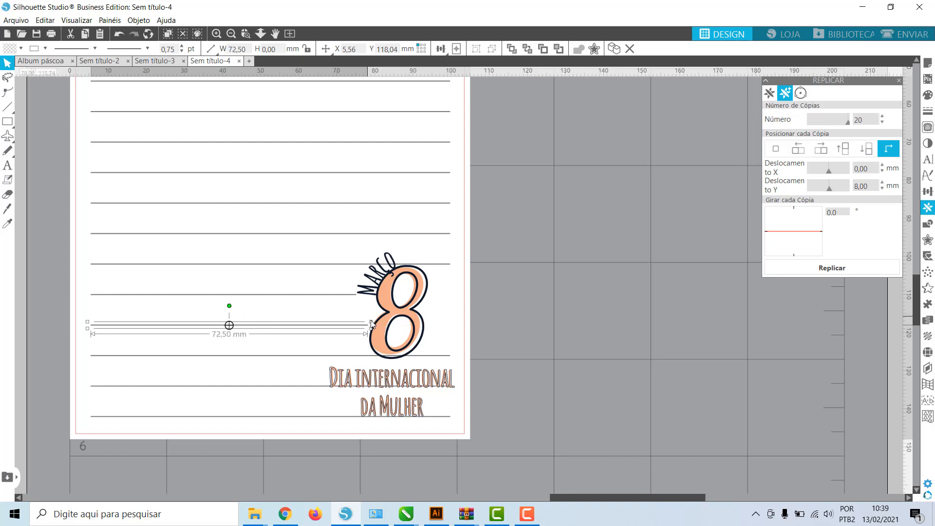
left_click(451, 357)
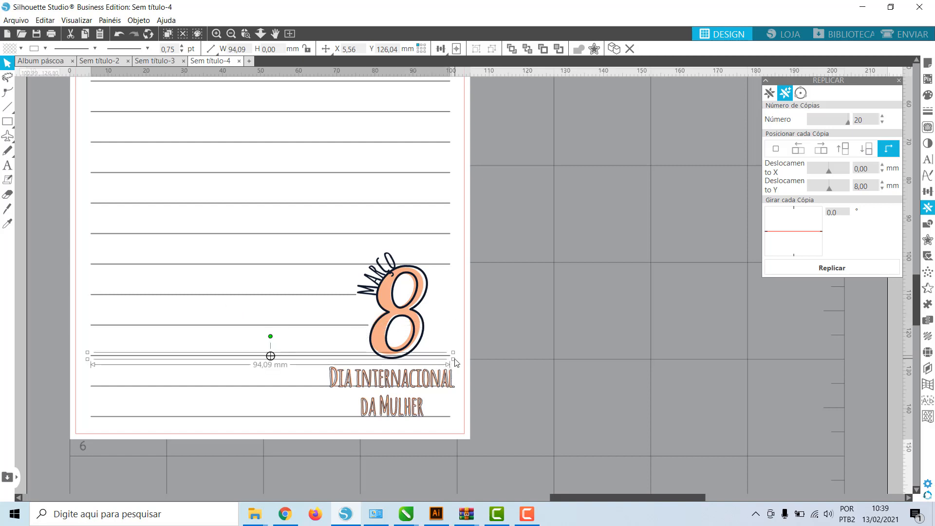
left_click_drag(430, 354, 377, 355)
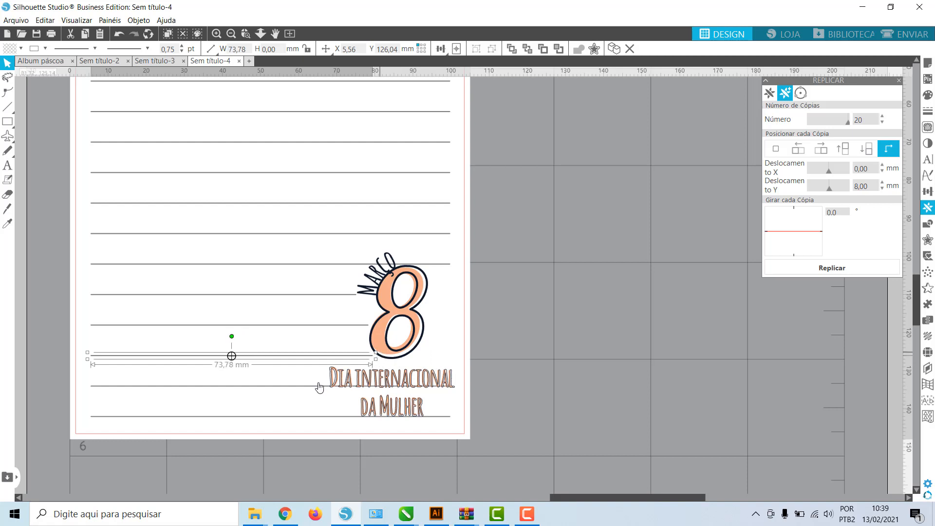
- Shorten the two bottom ruled lines crossing the caption from their right ends to about 61 and 70 mm
left_click(409, 395)
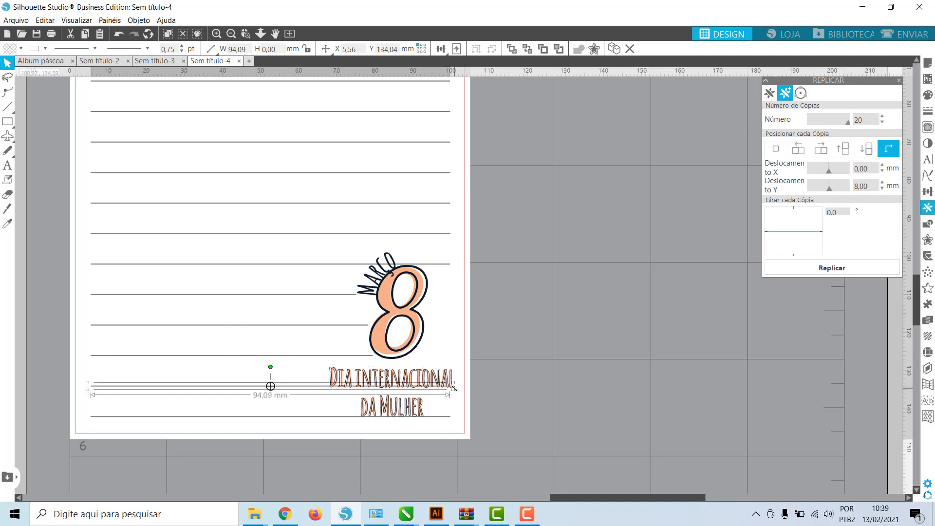
left_click_drag(454, 389, 330, 385)
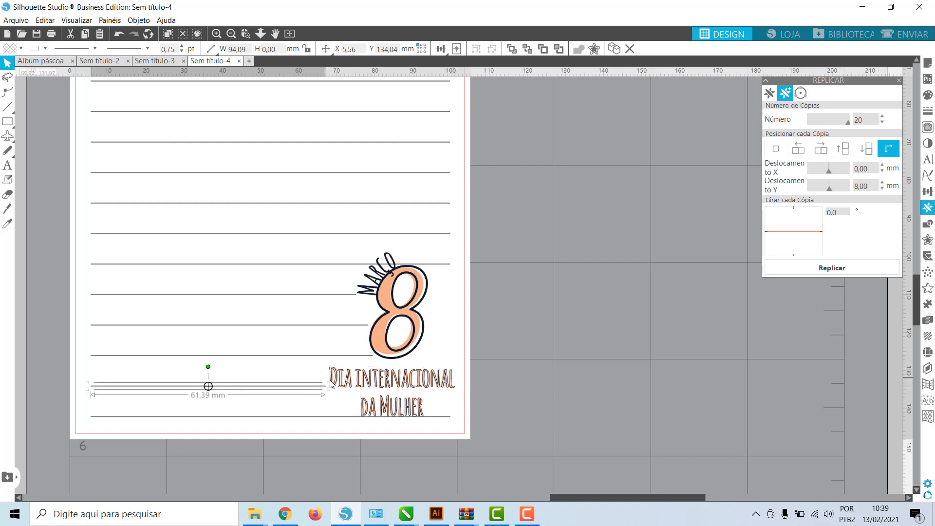
left_click(357, 417)
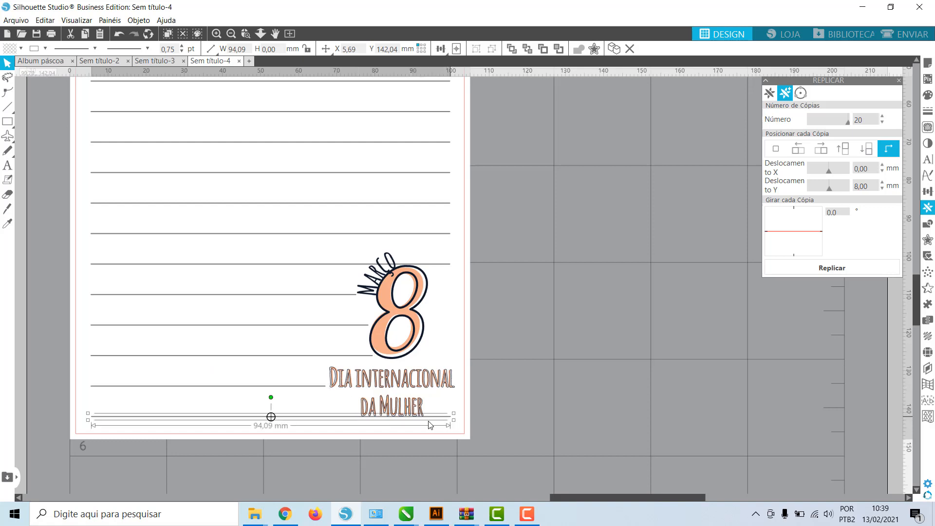
left_click_drag(454, 420, 362, 416)
left_click(547, 279)
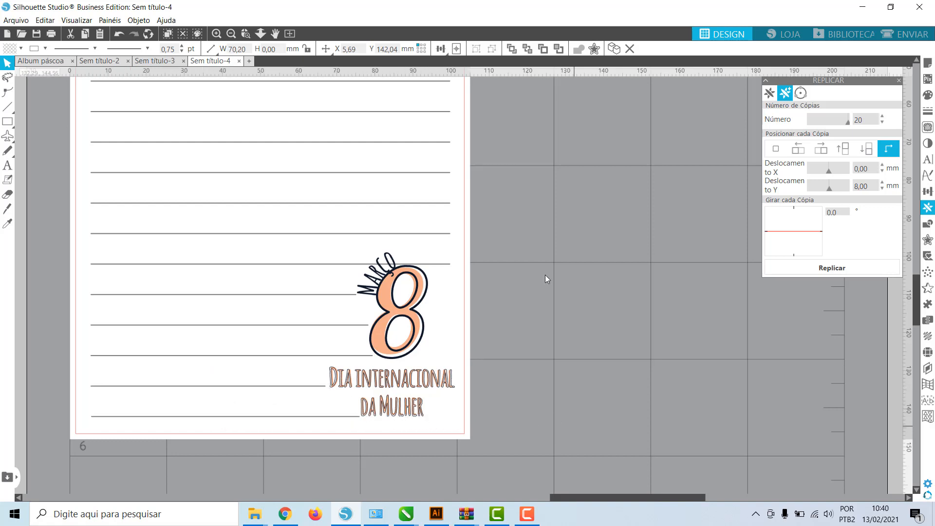
- Group the ruled lines with the corner title and delete the header strip at the top of the page
left_click(231, 33)
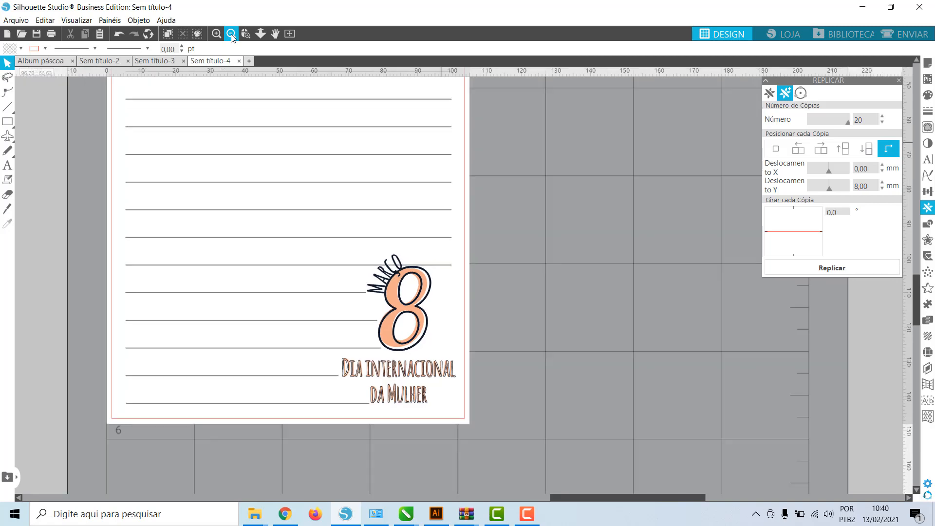
left_click(231, 34)
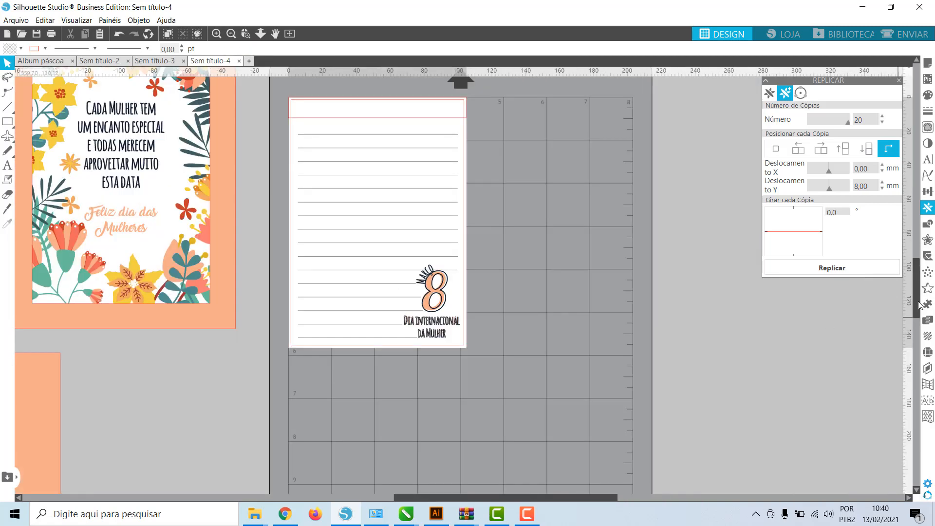
scroll(921, 290, "up", 3)
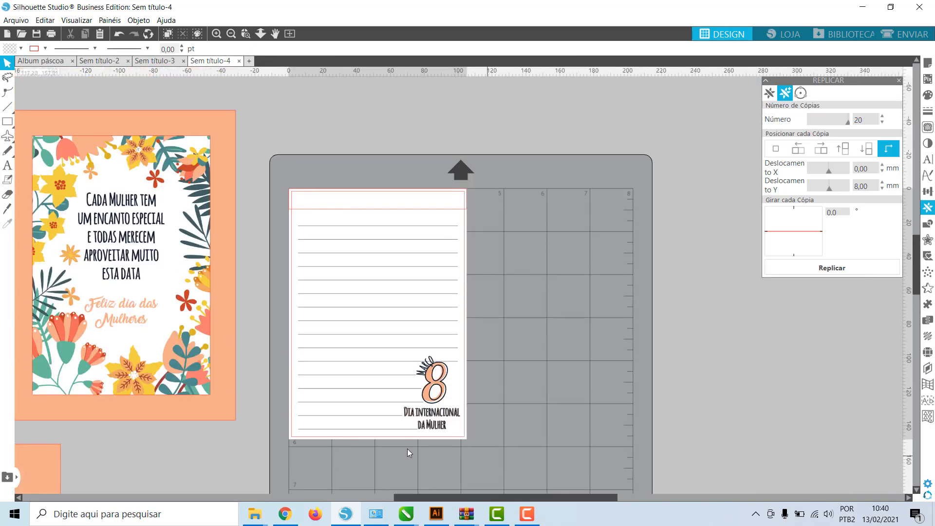
left_click(302, 240)
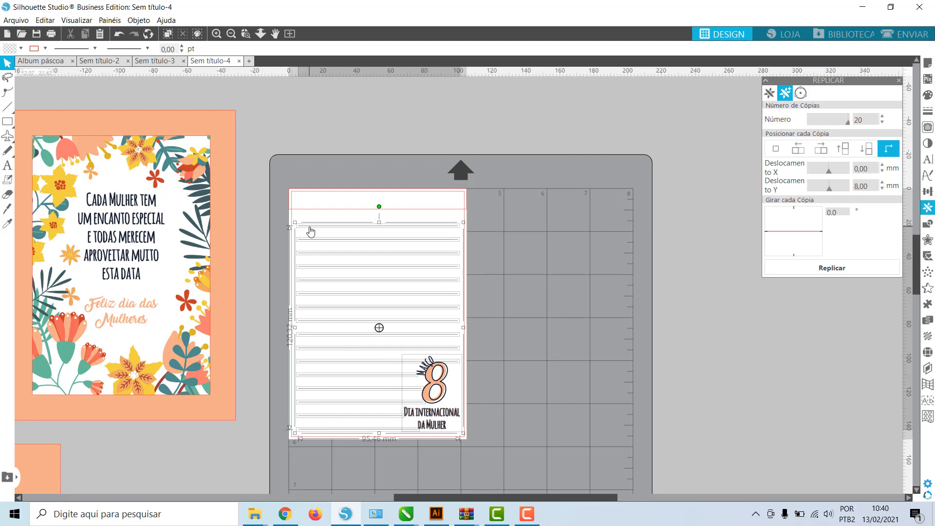
right_click(311, 231)
left_click(370, 369)
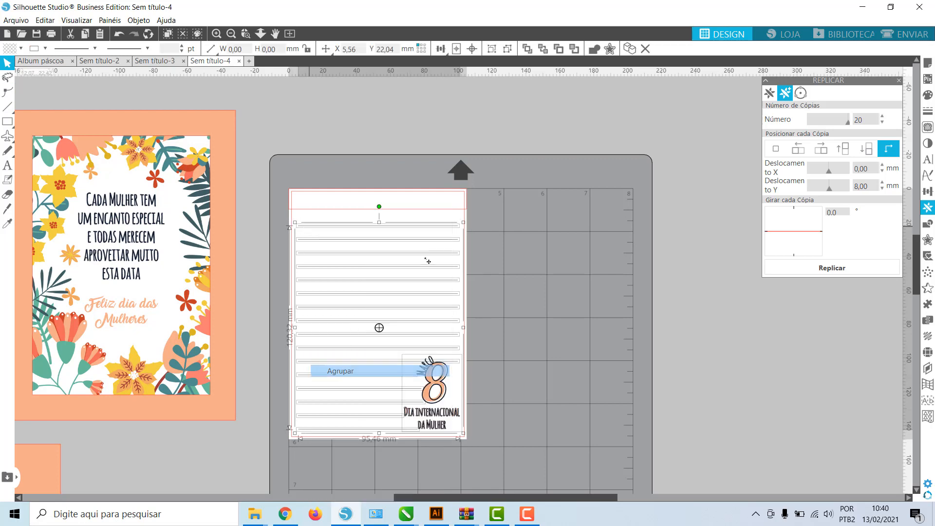
left_click(455, 211)
- Centre the grouped lines and title within the A6 page
left_click(452, 230)
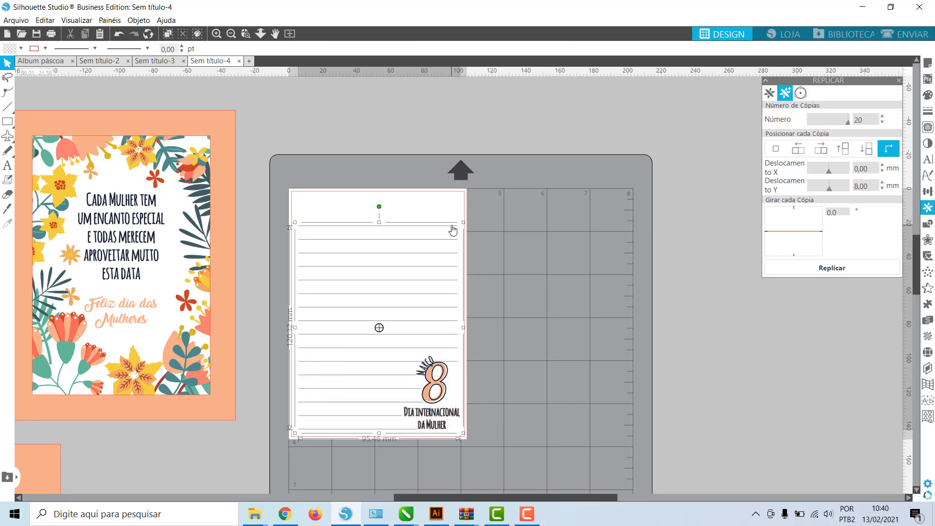
left_click(930, 195)
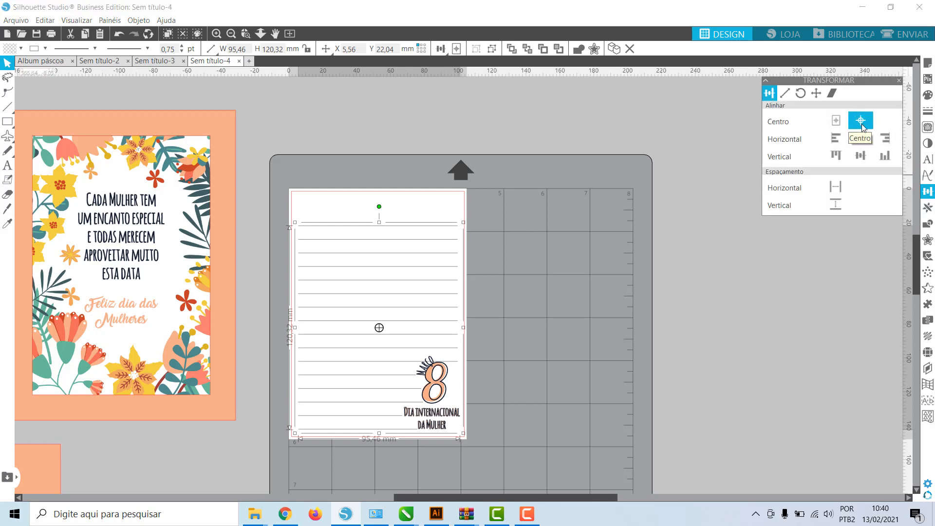
left_click(861, 121)
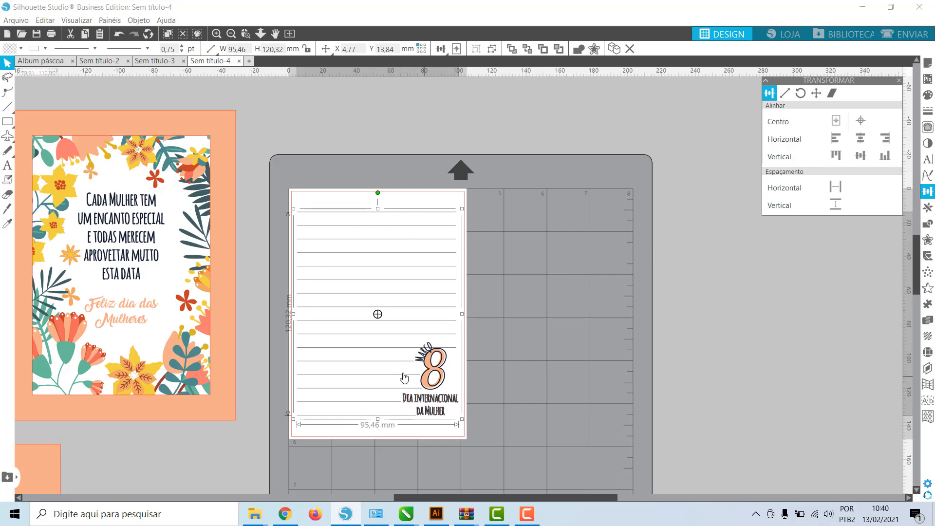
- Move the grouped lines and title straight down to a Y position of 22.47 mm
key("Down")
key("Down")
key("Down")
key("Down")
key("Down")
key("Down")
key("Down")
key("Down")
key("Down")
key("Down")
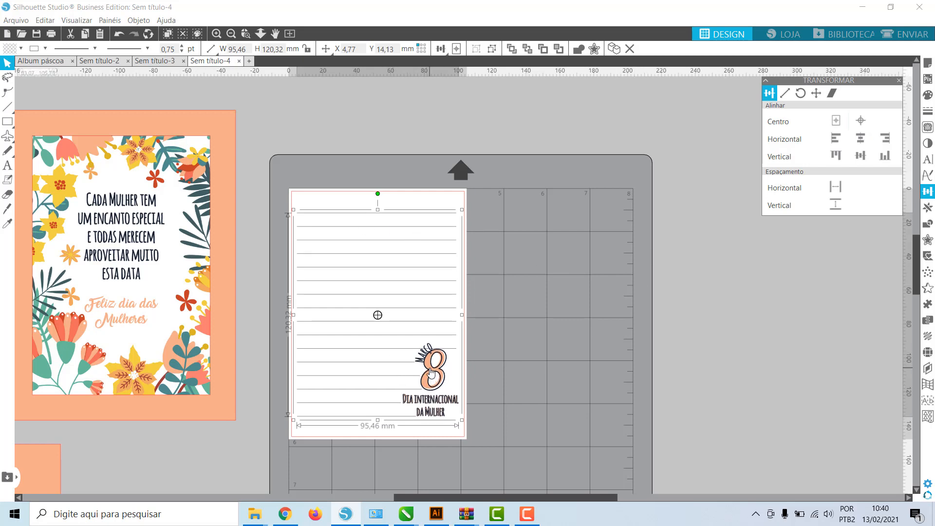
key("Down")
key("Down")
key("Down")
key("Down")
key("Down")
key("Down")
key("Down")
key("Down")
key("Down")
key("Down")
key("Down")
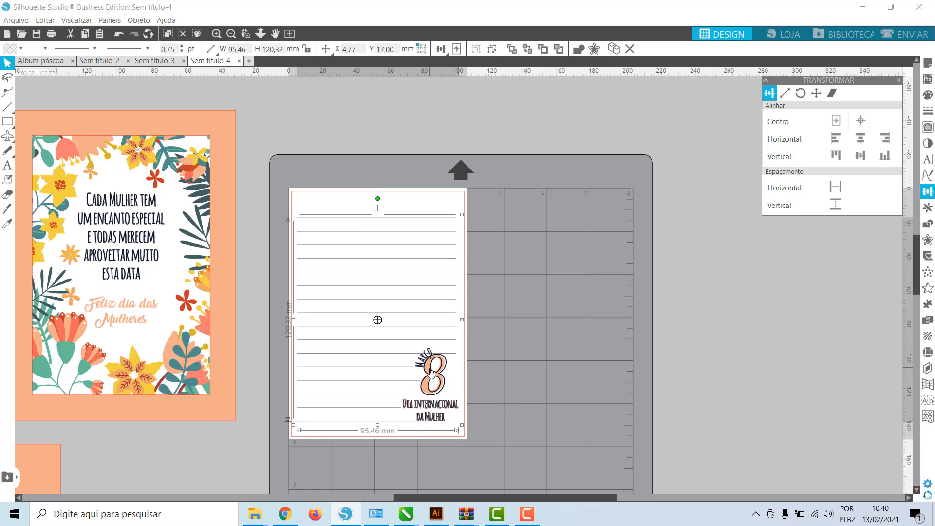
key("Down")
key("Down")
key("Down")
key("Down")
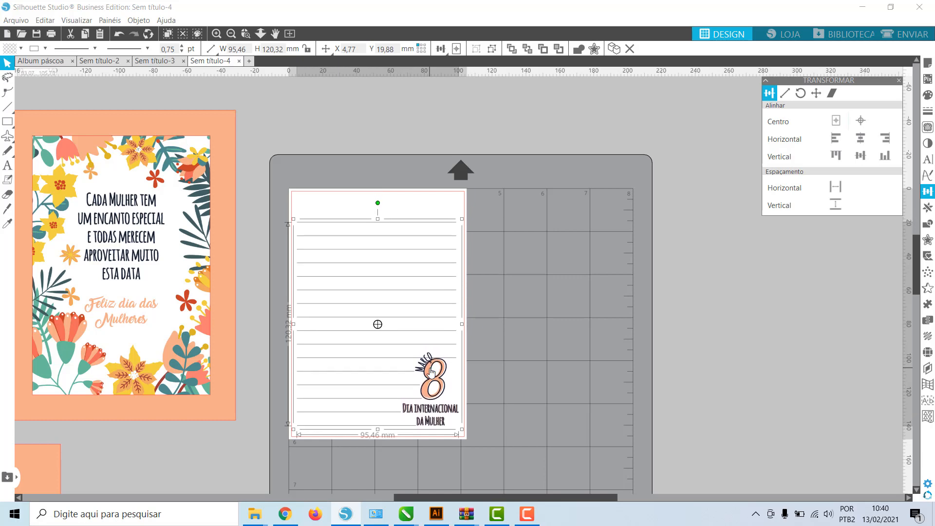
key("Down")
key("Down")
key("Down")
key("Down")
key("Down")
key("Down")
key("Down")
key("Down")
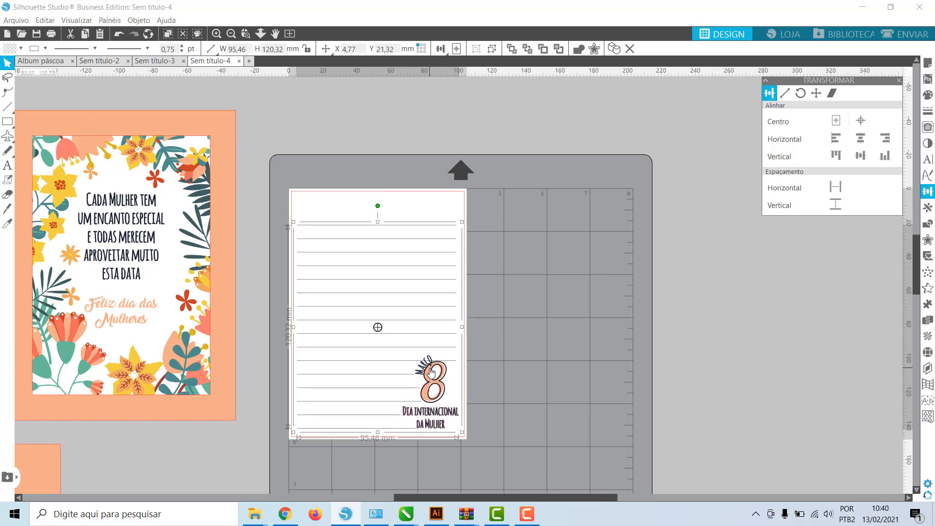
left_click(624, 338)
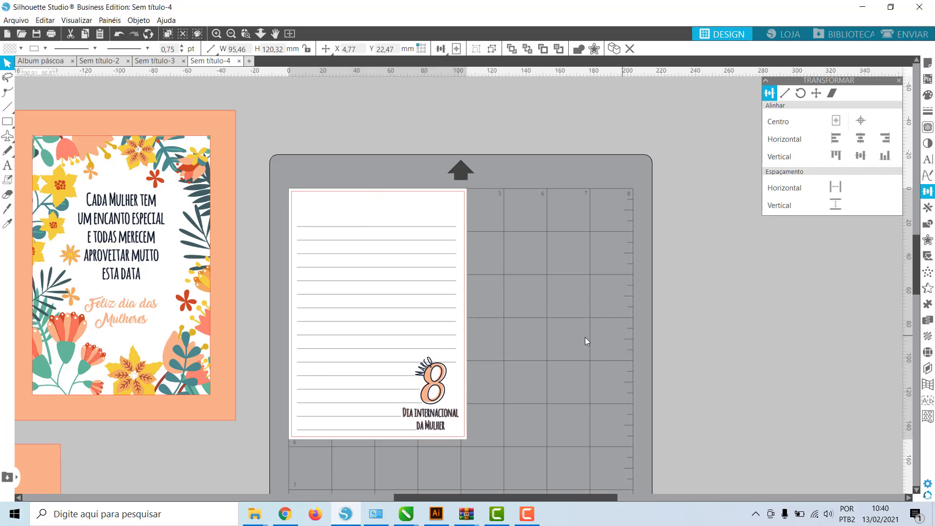
- Draw a rectangle over the ruled page, size it to 105 × 148 mm and centre it on the page
left_click(7, 122)
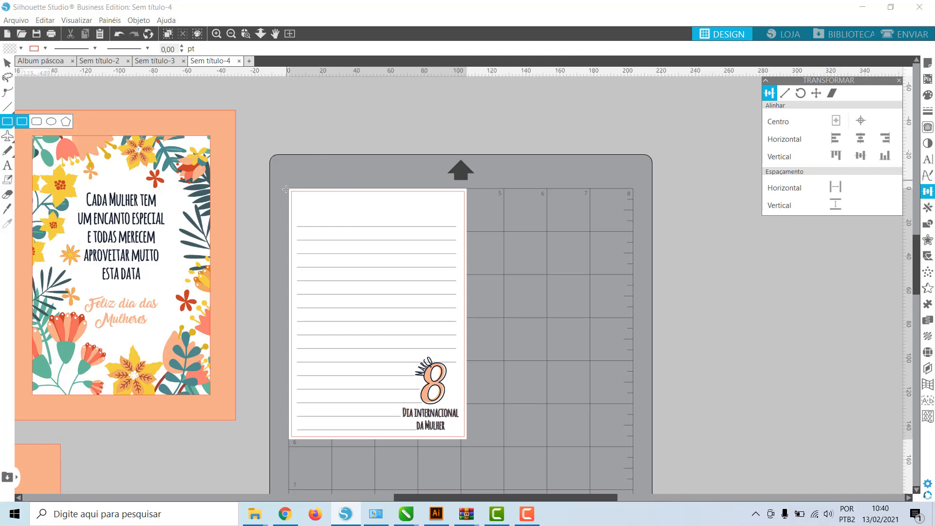
left_click_drag(288, 187, 466, 443)
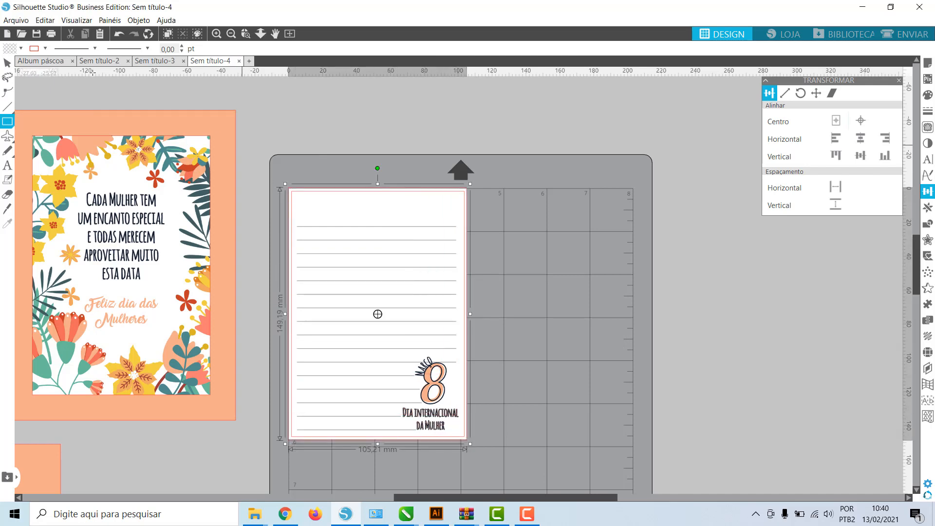
left_click(7, 63)
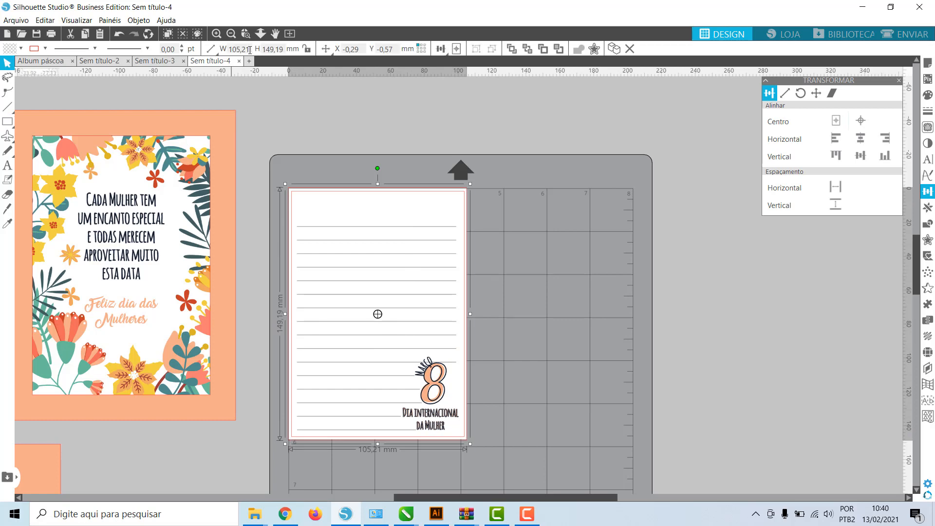
left_click_drag(250, 50, 211, 49)
type("10")
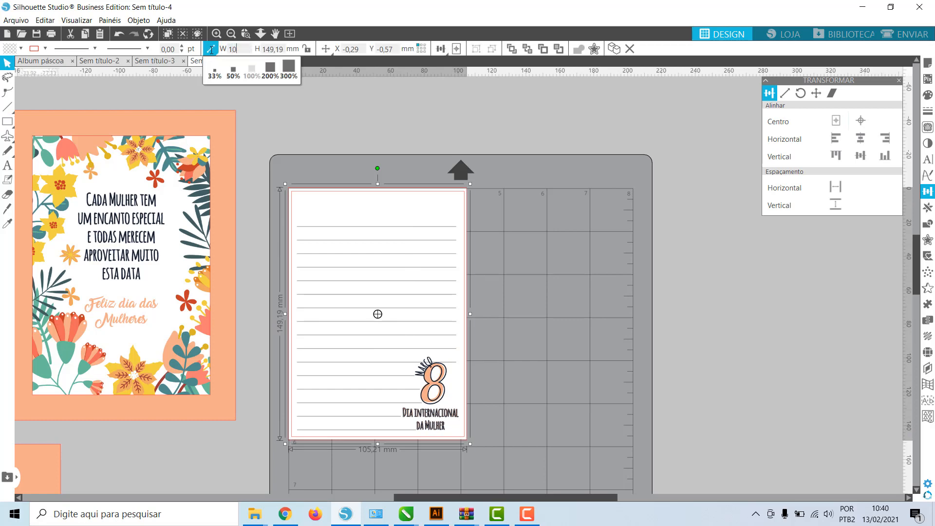
type("5")
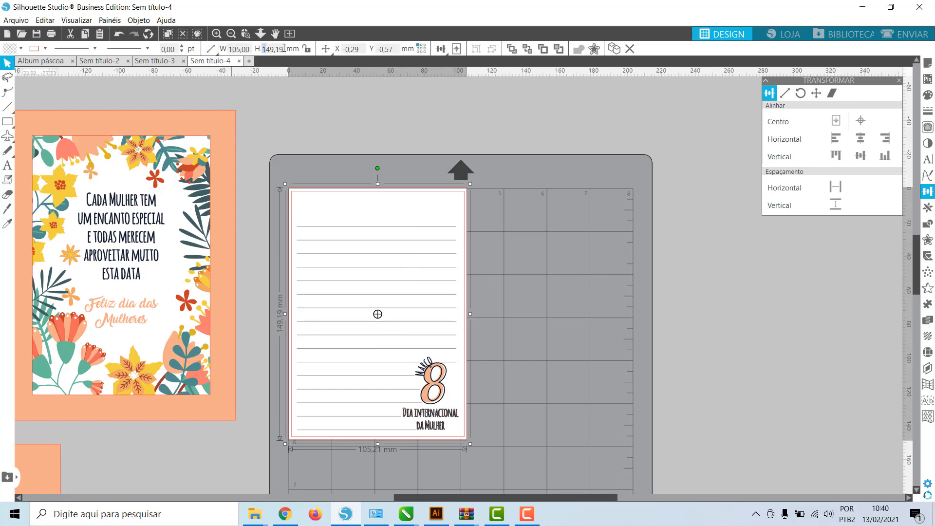
left_click_drag(283, 48, 250, 48)
type("148,00")
key("Return")
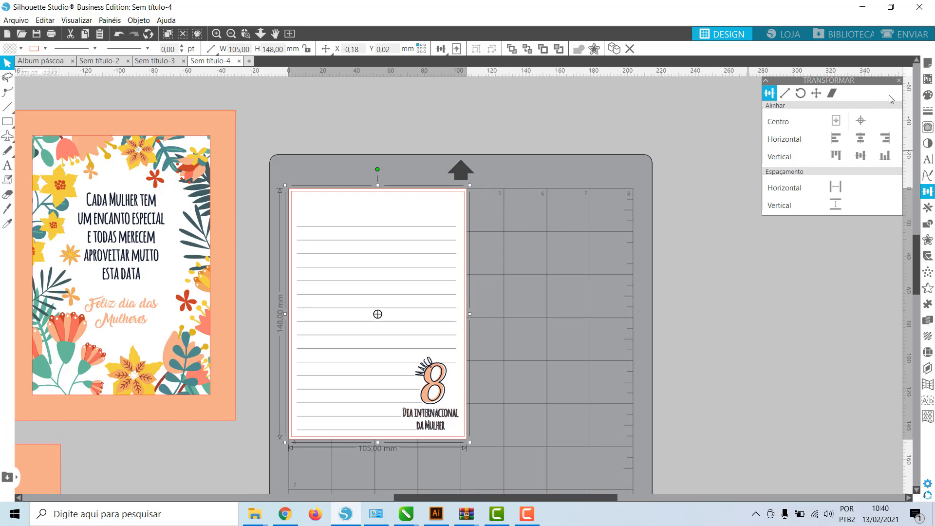
left_click(835, 120)
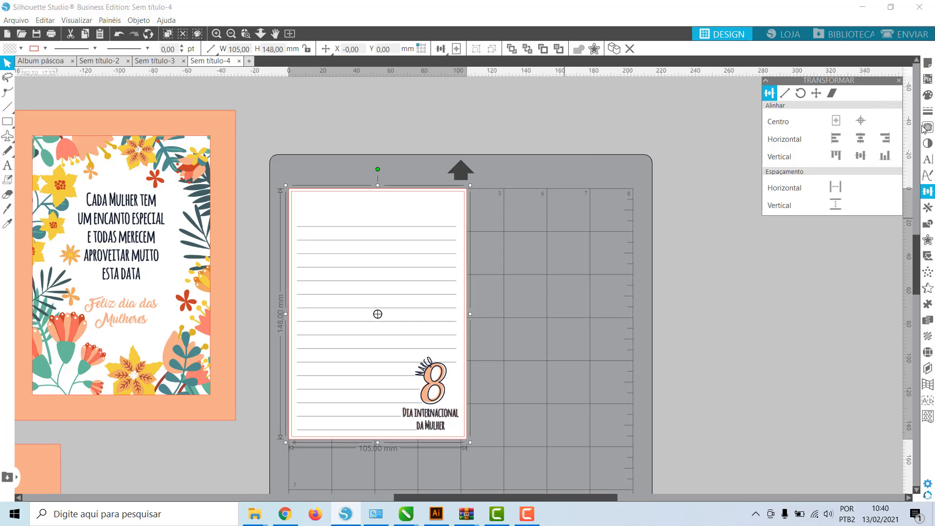
- Fill the 105 × 148 mm rectangle with white and send it behind the ruled lines and title
left_click(925, 100)
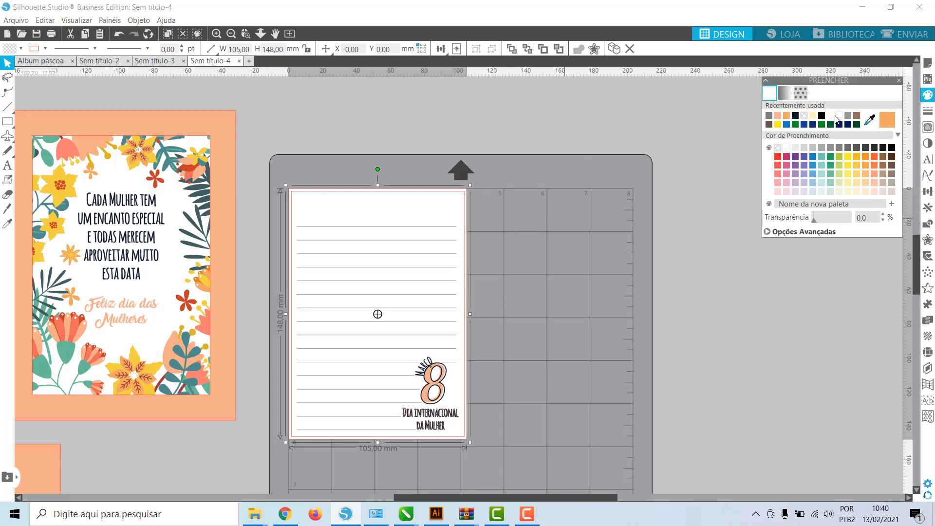
left_click(839, 120)
right_click(386, 238)
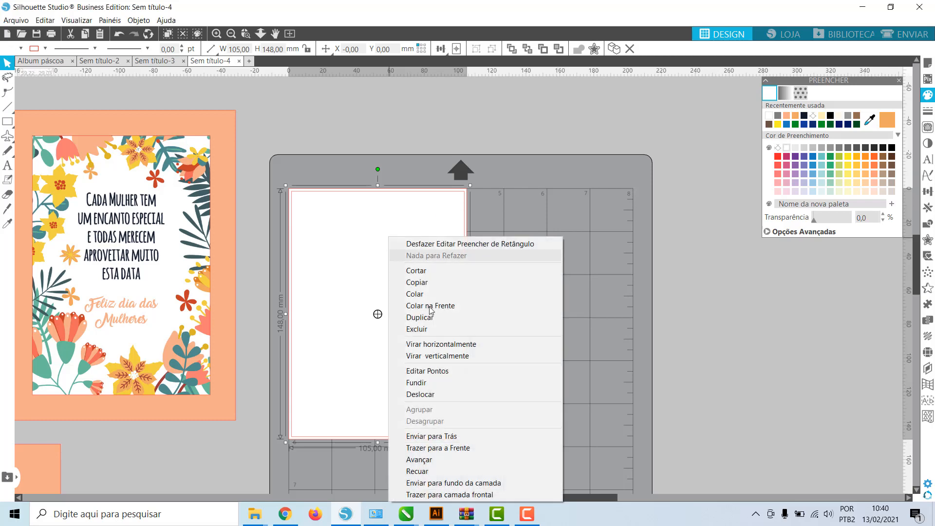
left_click(429, 436)
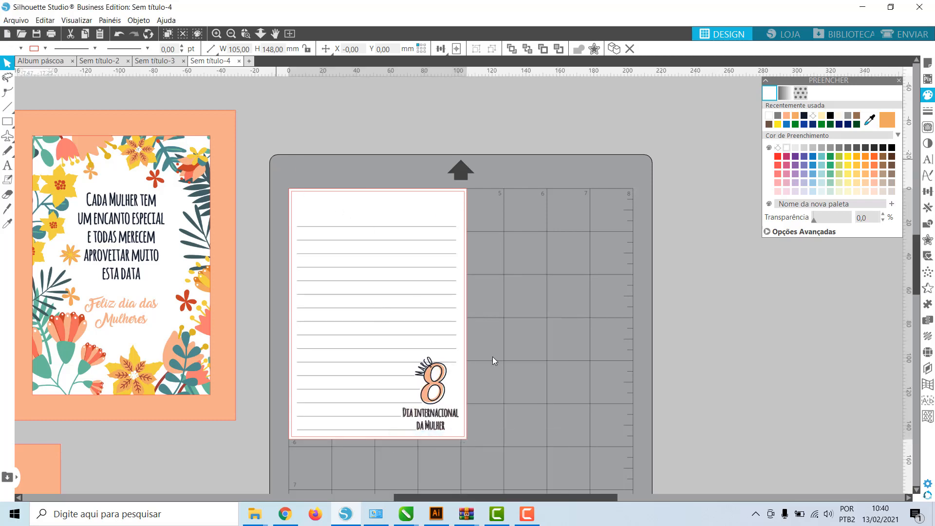
- Group the white rectangle with the margin frame, ruled lines and title as one page
right_click(444, 428)
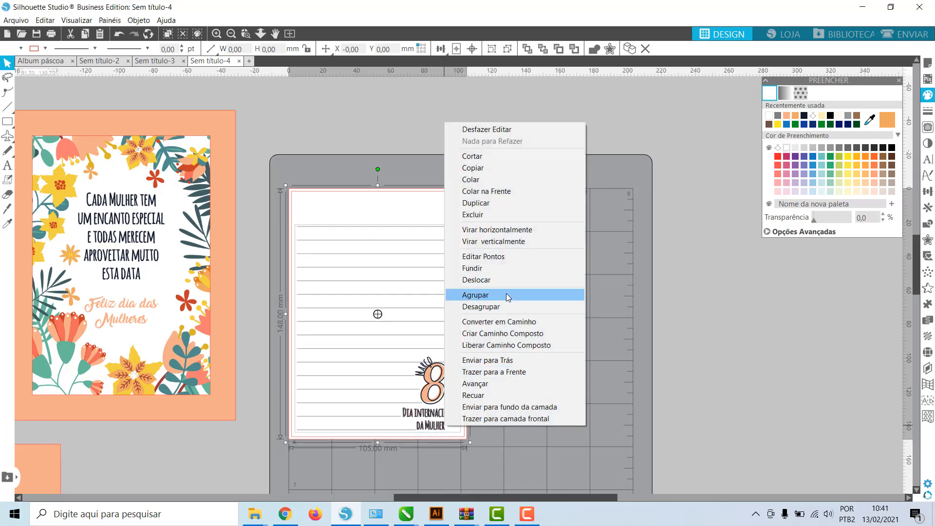
left_click(506, 294)
left_click(263, 209)
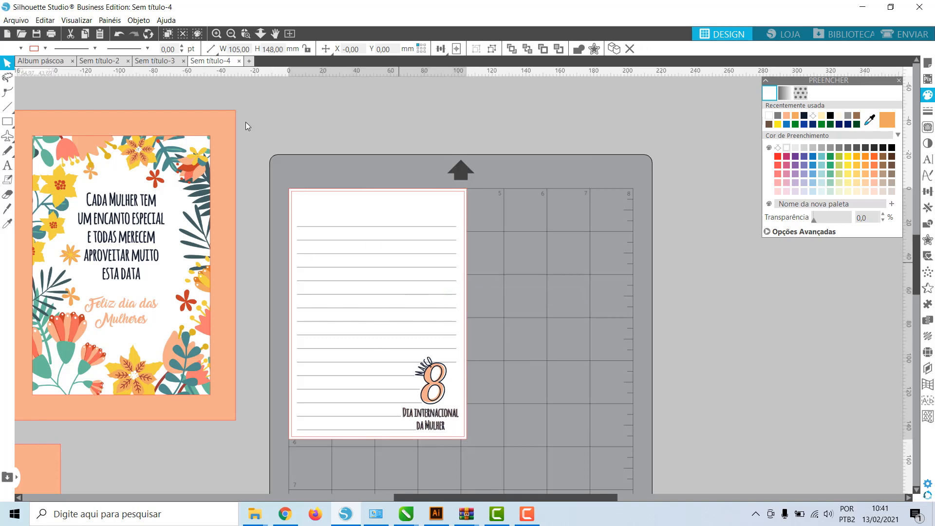
left_click(232, 33)
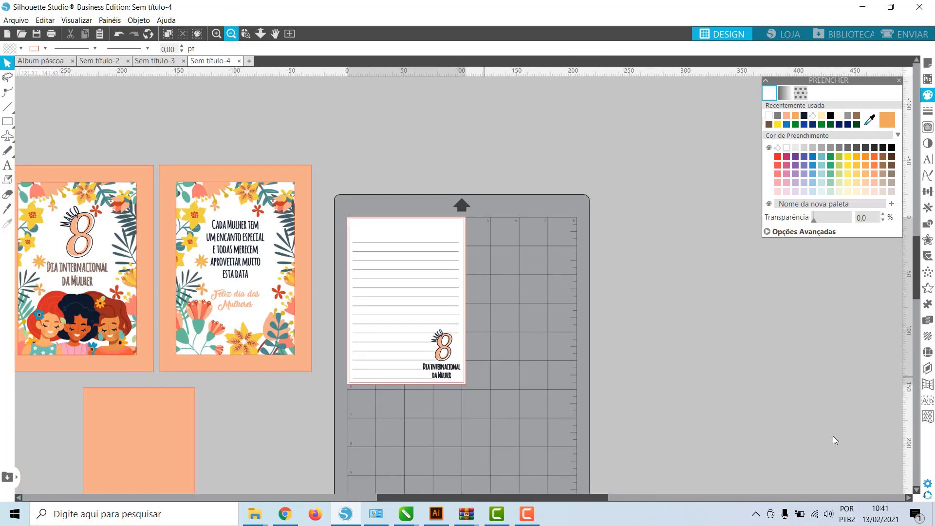
scroll(916, 275, "down", 4)
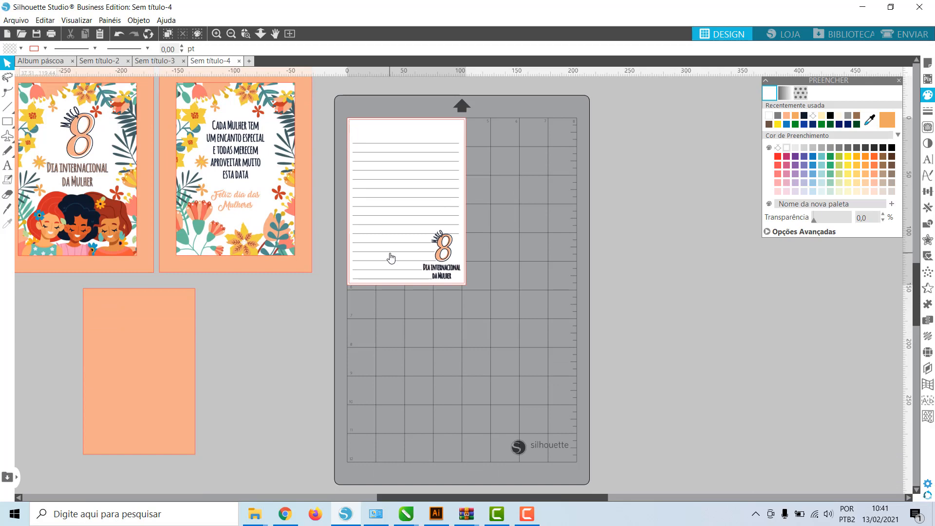
left_click(391, 258)
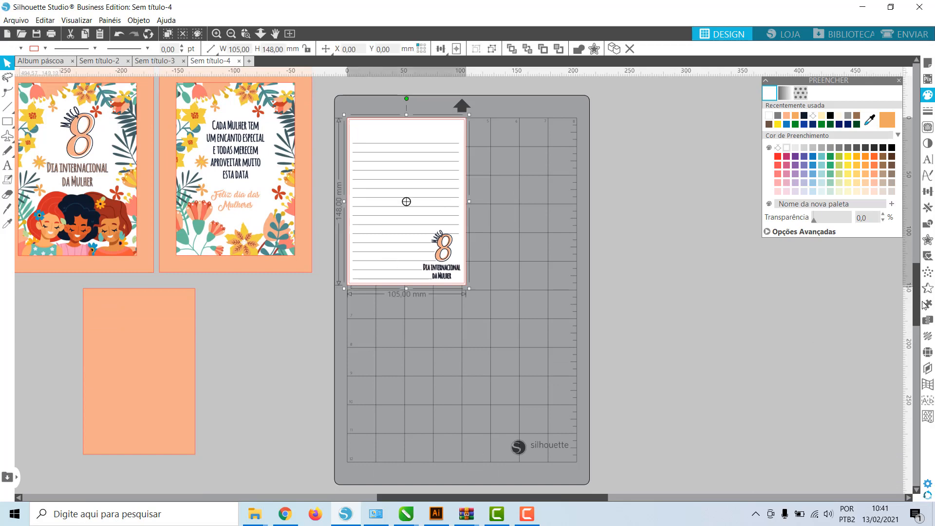
scroll(563, 257, "up", 3)
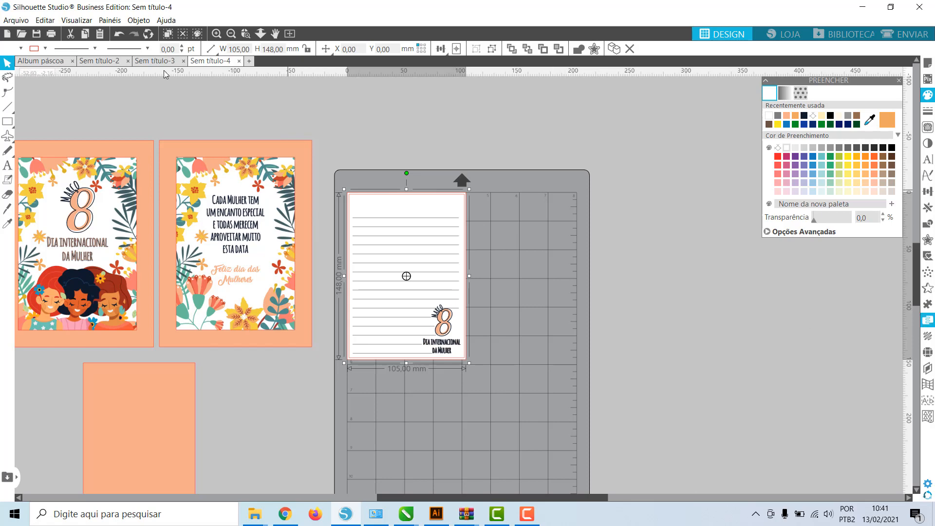
left_click(230, 33)
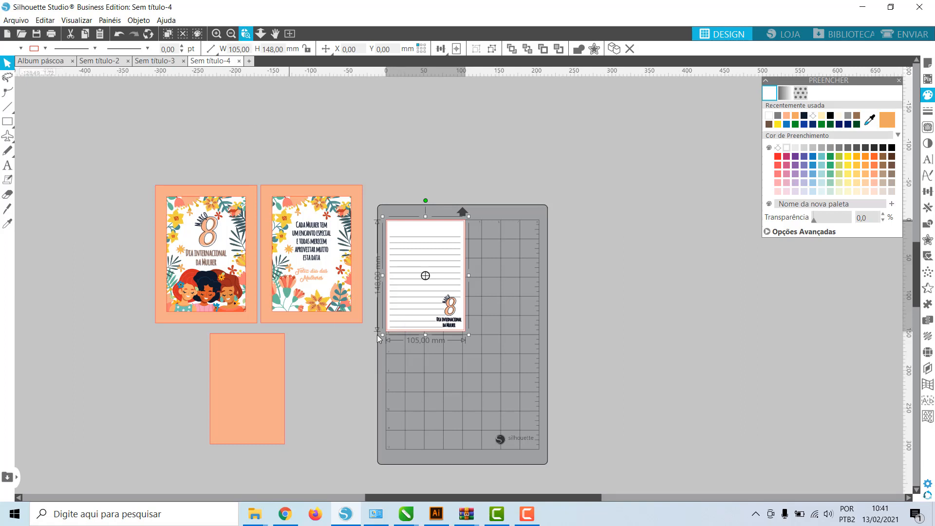
left_click(431, 364)
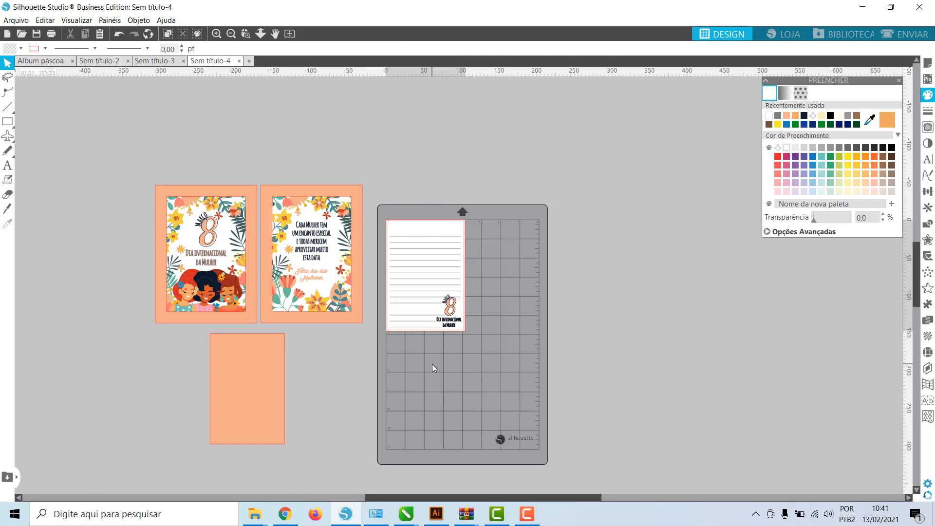
- Ungroup the white ruled page so its background, ruled lines and title can be selected separately
left_click(216, 32)
left_click(402, 309)
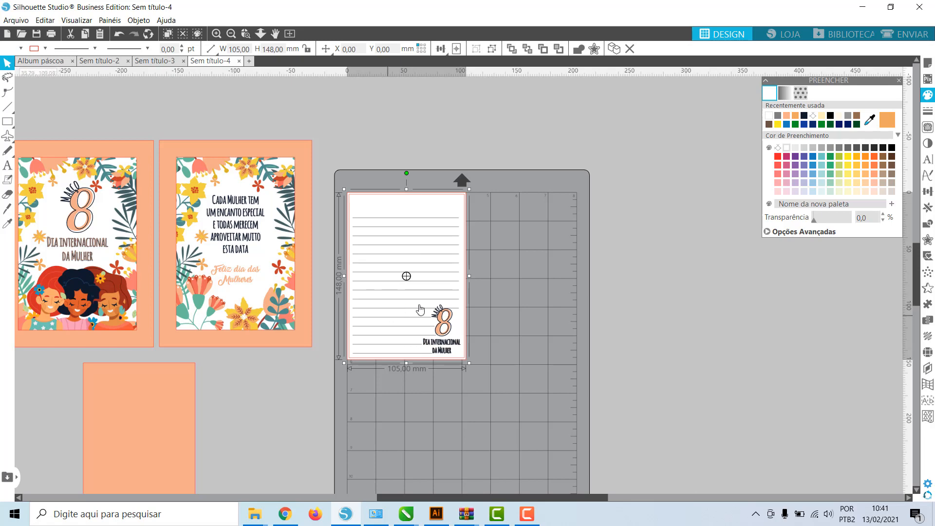
left_click(216, 35)
left_click(215, 35)
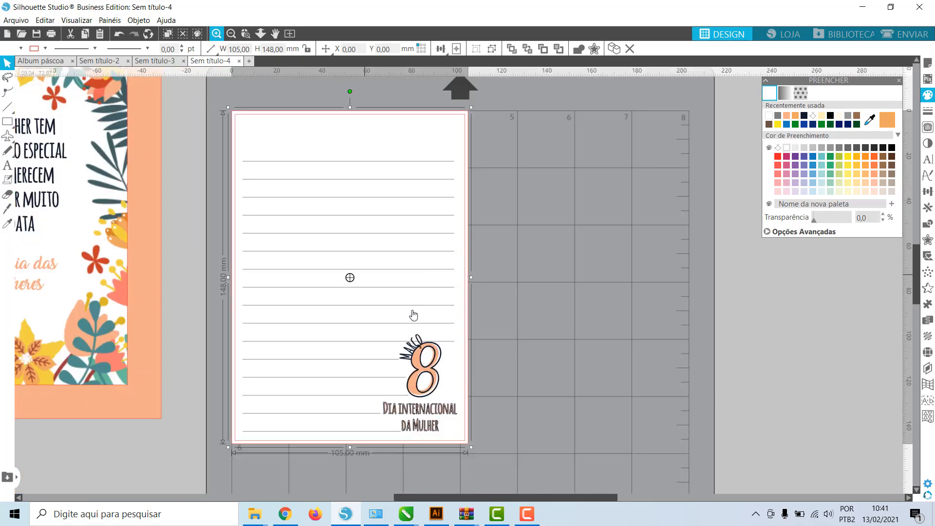
right_click(429, 371)
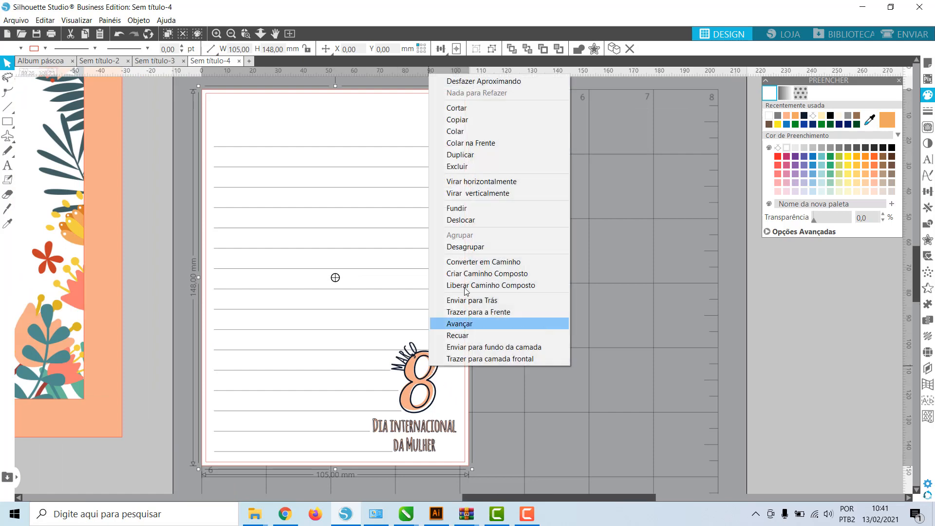
left_click(463, 244)
left_click(543, 341)
left_click(430, 373)
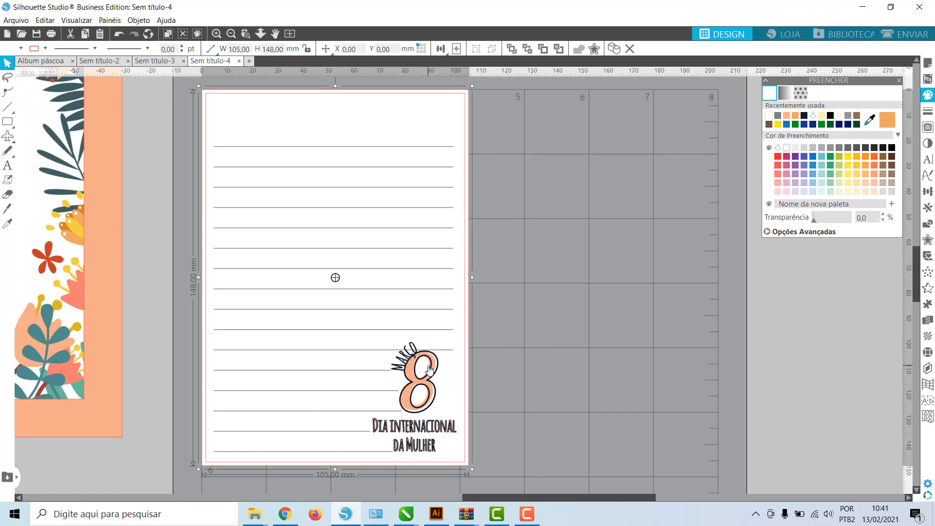
right_click(429, 368)
left_click(508, 318)
left_click(530, 407)
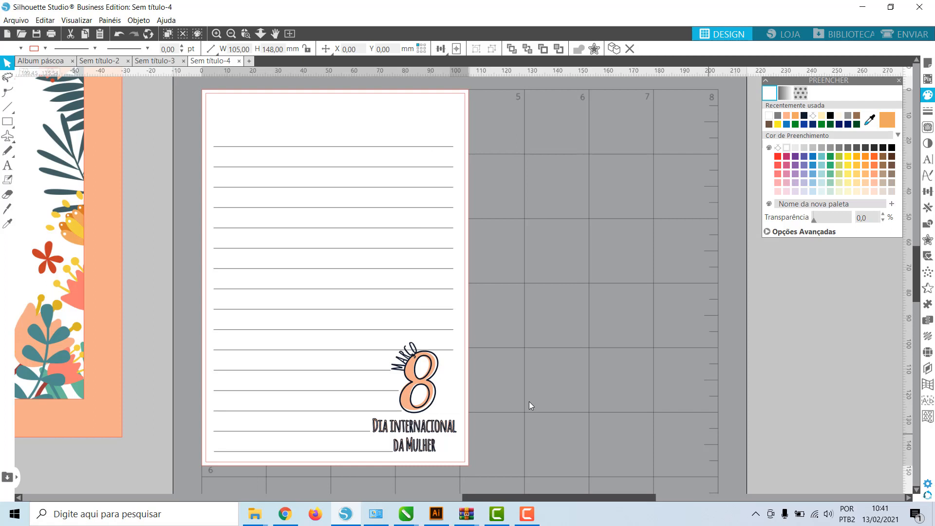
- Nudge the white background rectangle down to a Y position of 0.38 mm
left_click(453, 355)
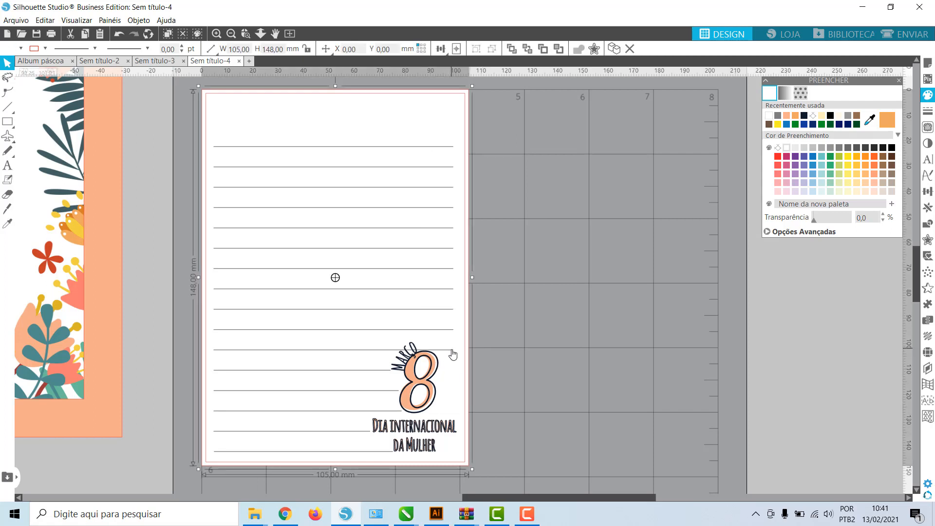
key("Down")
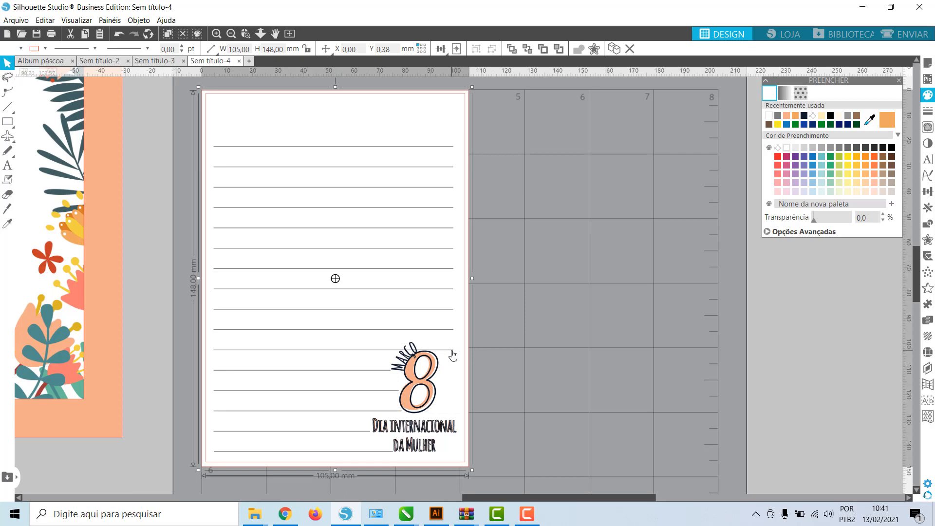
right_click(413, 356)
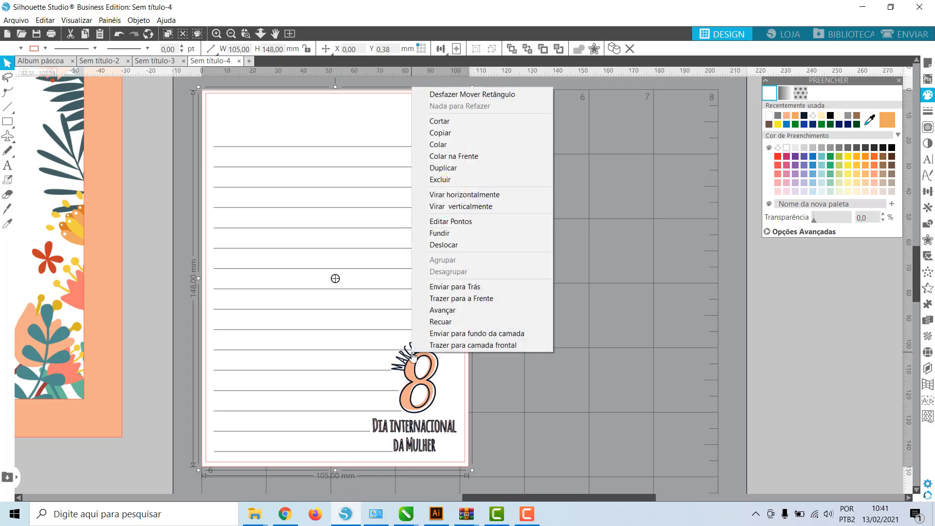
left_click(558, 383)
- Ungroup the ruled lines and the corner title into separate objects
left_click(418, 386)
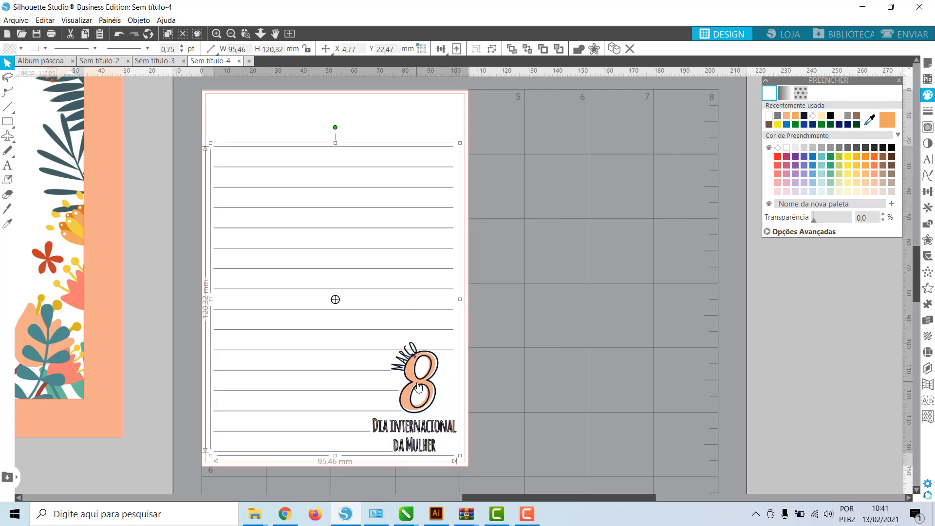
right_click(418, 386)
left_click(463, 266)
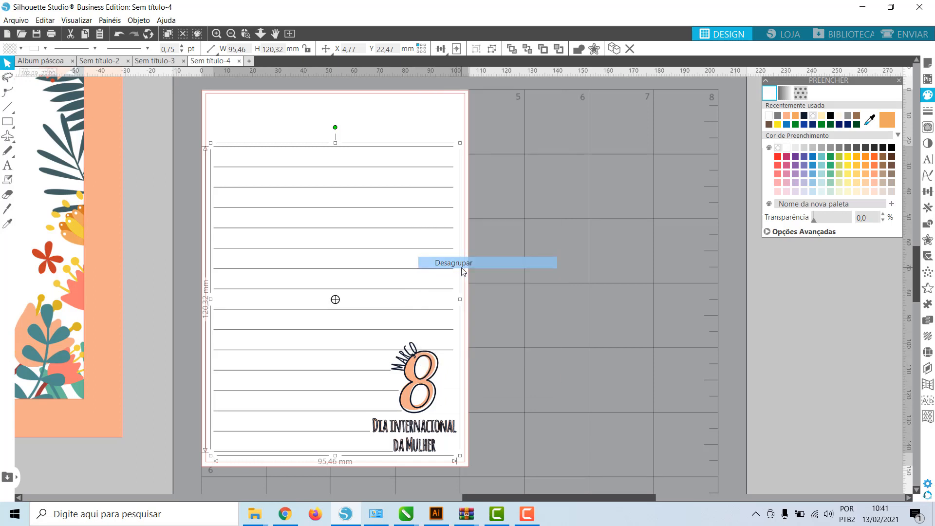
left_click(476, 367)
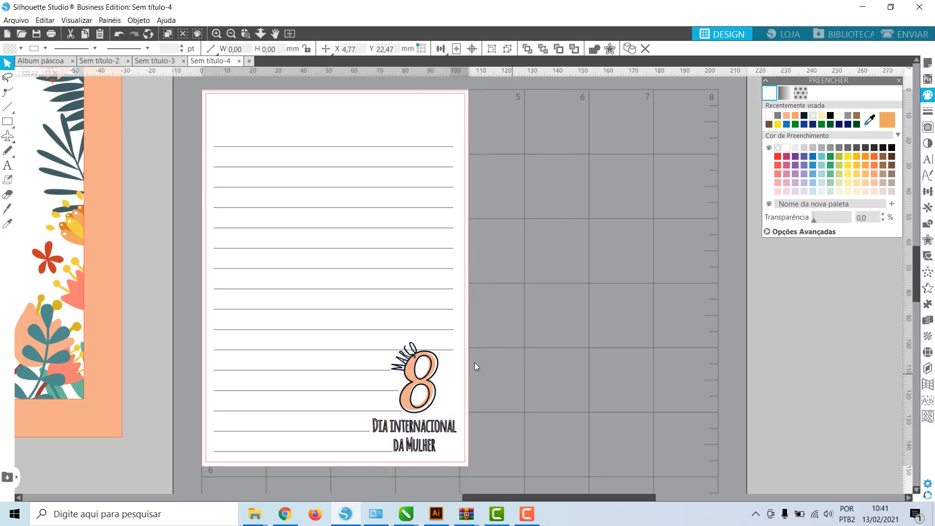
- Shorten the full-width ruled line that crosses "Março" to about 73.21 mm so it ends at the title
left_click(451, 349)
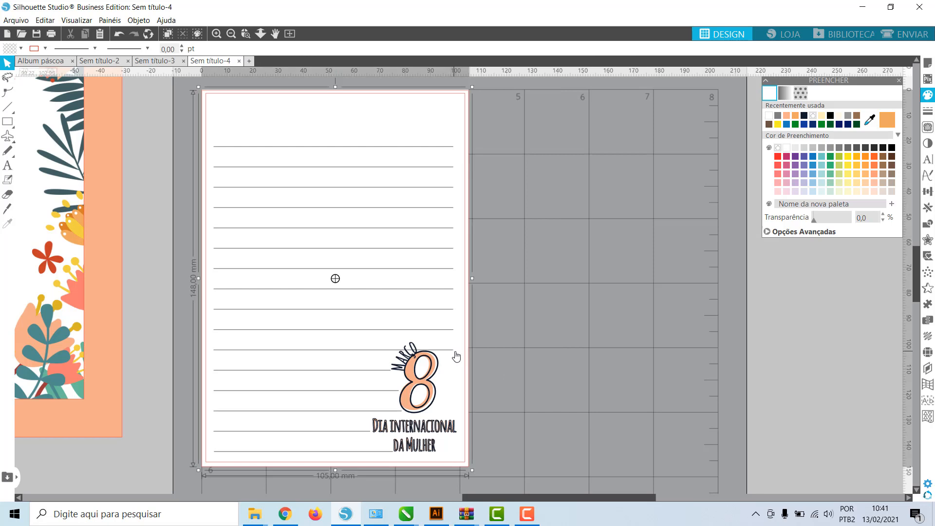
left_click(451, 350)
left_click_drag(458, 354, 405, 351)
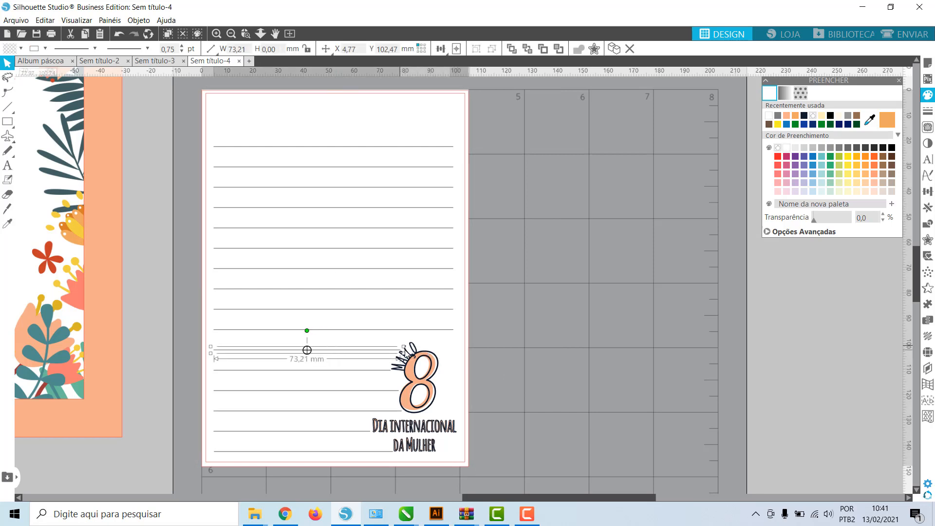
left_click(608, 396)
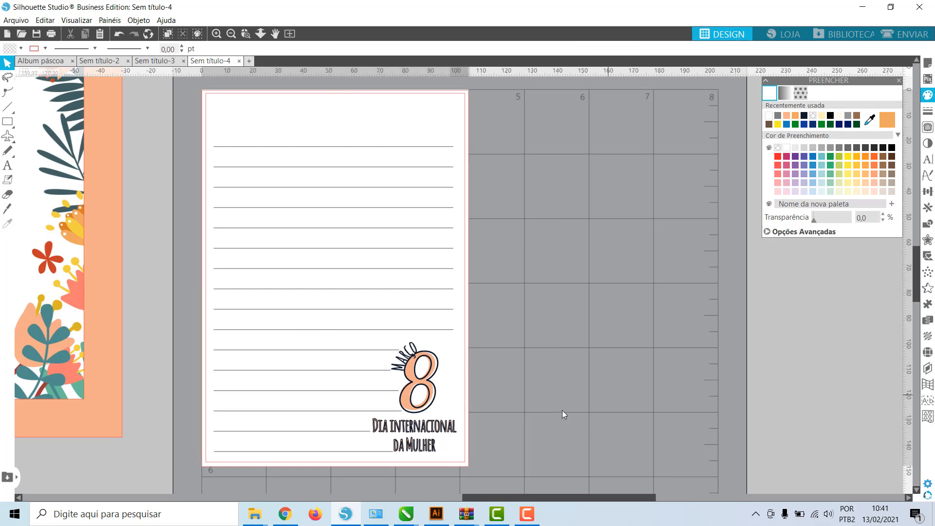
- Group the white rectangle with the ruled lines, leaving out the title, and mirror a copy of this page to the right
left_click(435, 455)
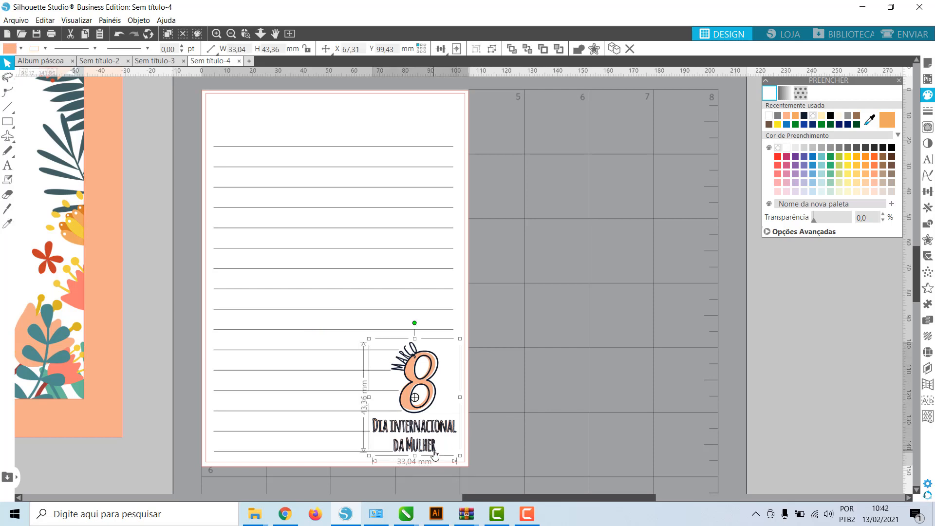
left_click(511, 453)
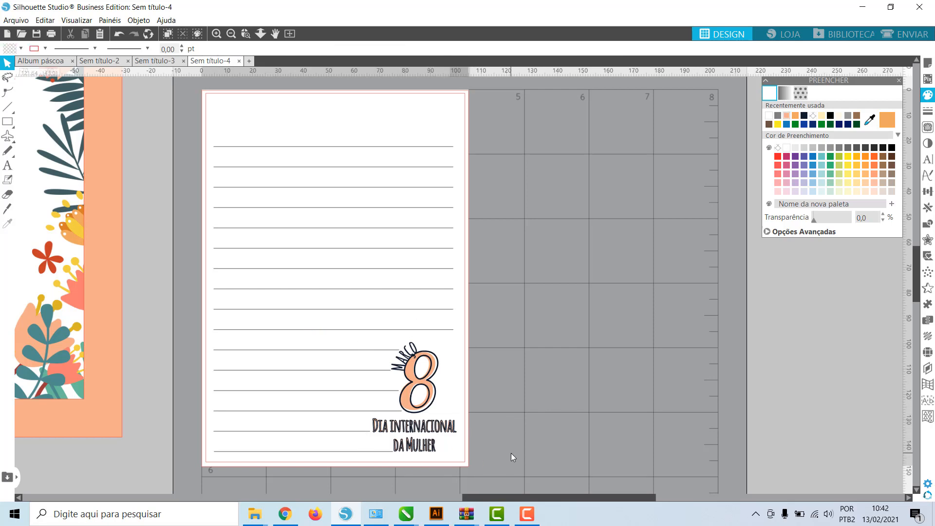
left_click(426, 451)
left_click_drag(269, 485, 324, 84)
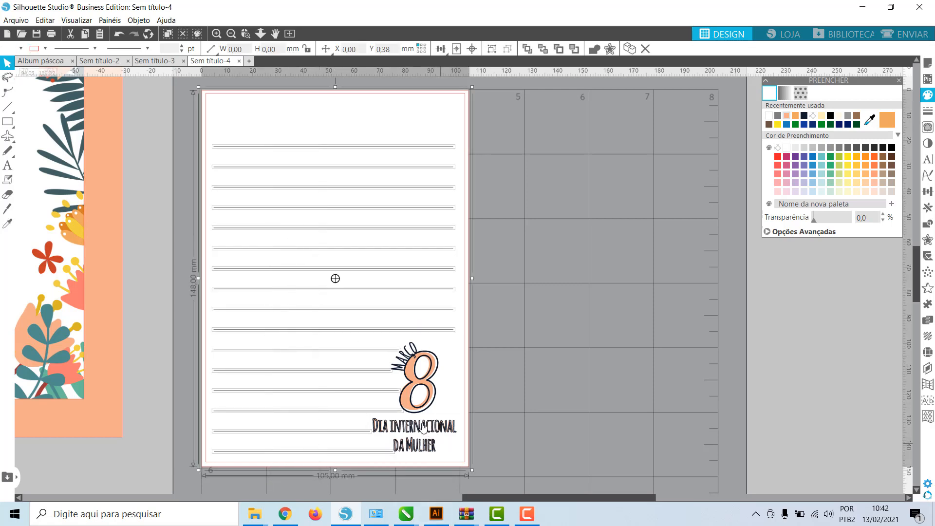
right_click(376, 312)
left_click(403, 202)
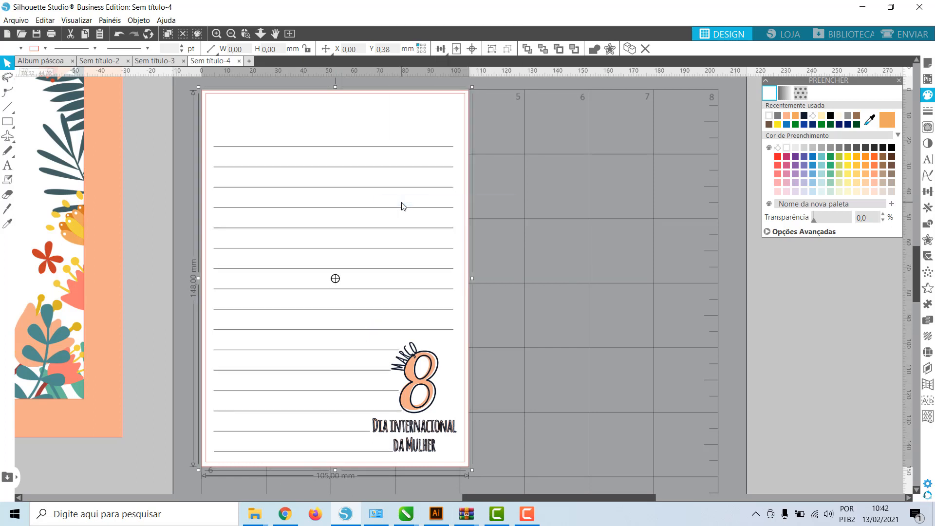
left_click(928, 207)
left_click(889, 188)
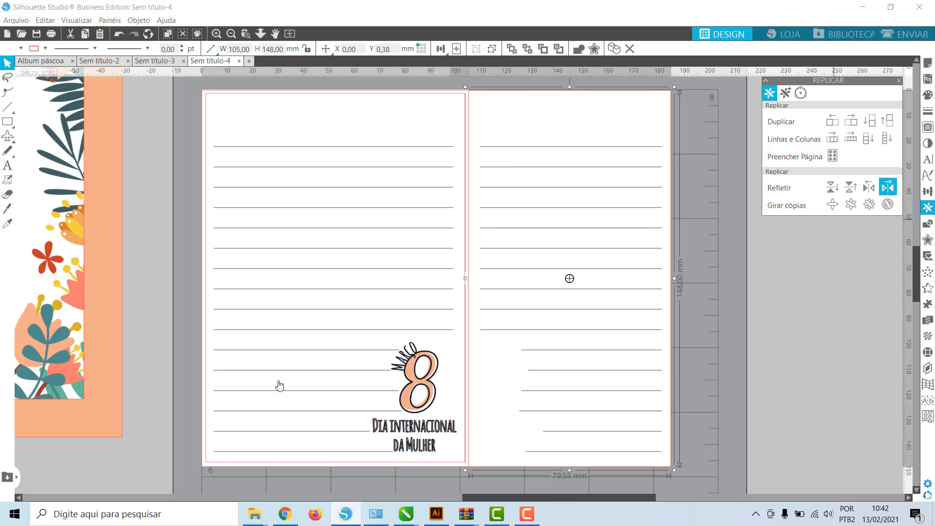
- Duplicate the "8 Março Dia Internacional da Mulher" title and place the copy in the mirrored page's lower left corner at X 108.32 mm
left_click(430, 407)
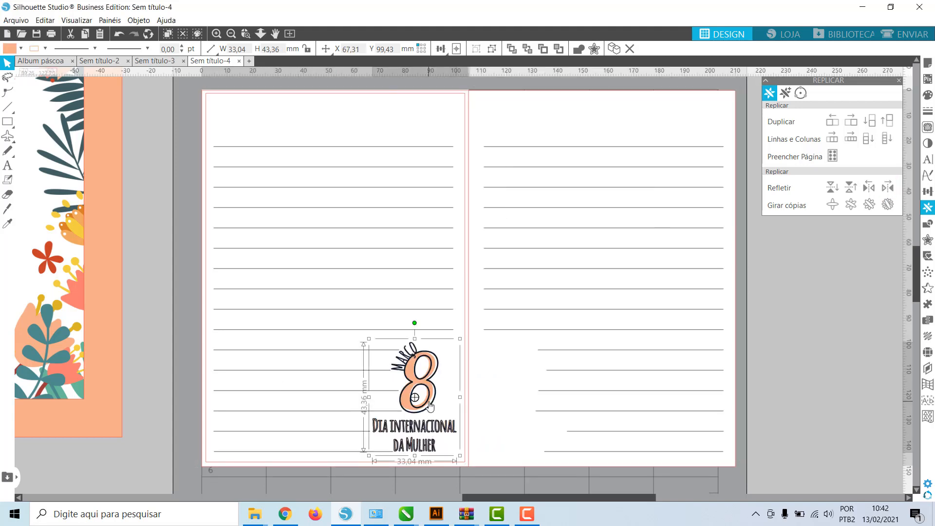
key("i")
key("ctrl+v")
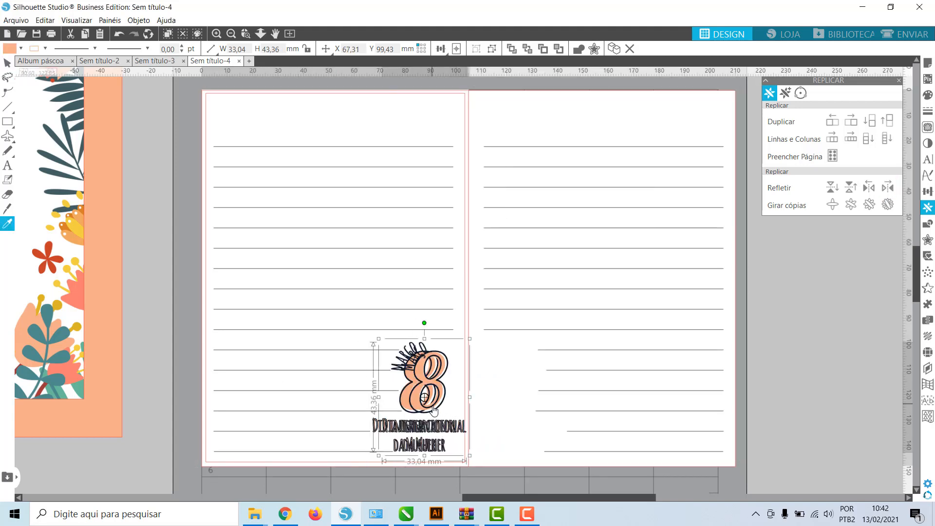
key("v")
left_click_drag(446, 405, 533, 407)
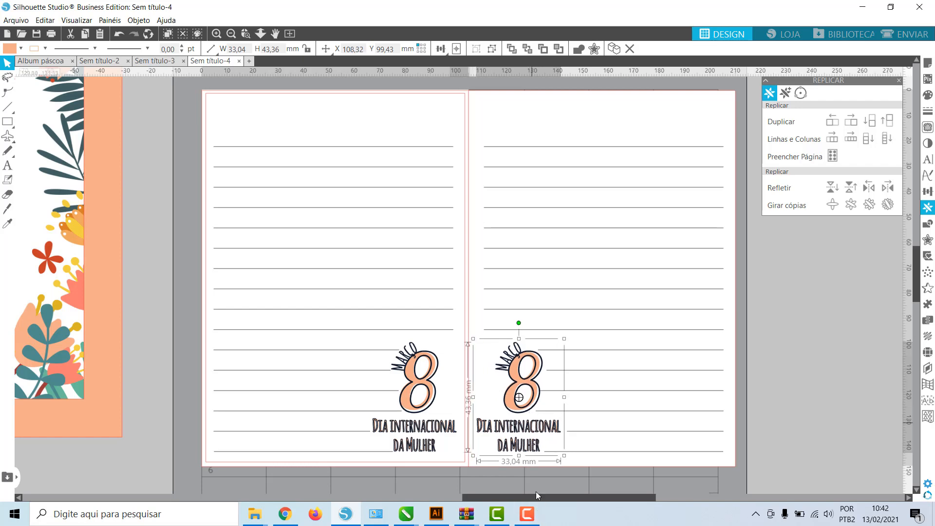
- Group the mirrored ruled page with its copy of the title
left_click(566, 472)
left_click(539, 400)
left_click(538, 400, "shift")
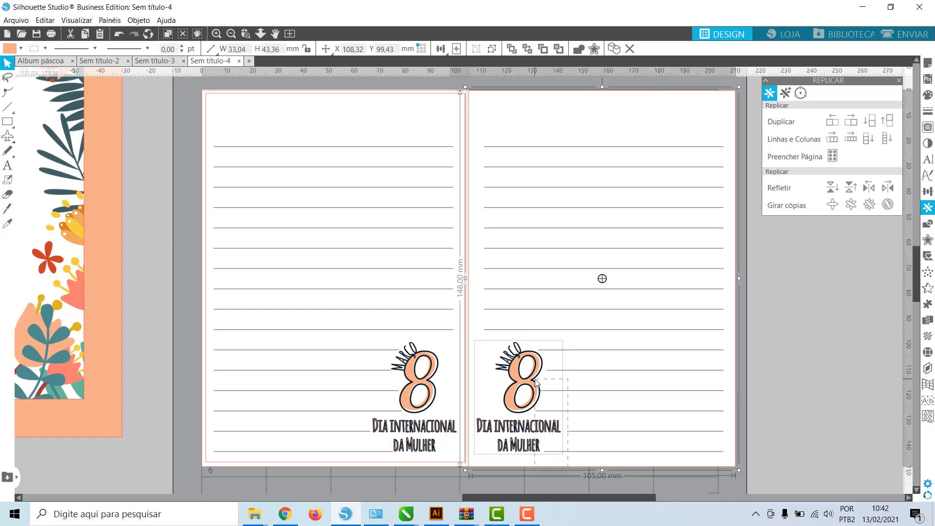
right_click(536, 385)
left_click(591, 248)
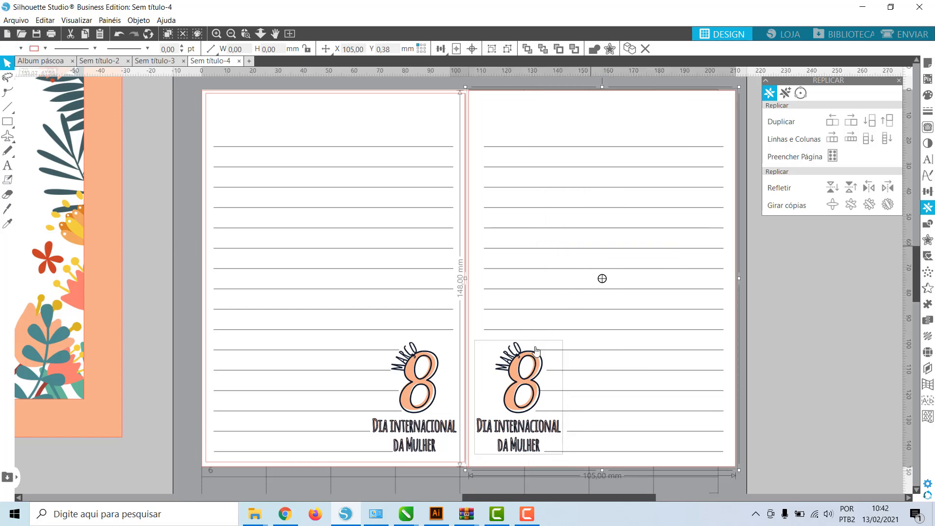
- Group the original ruled page with its corner title
left_click(421, 464)
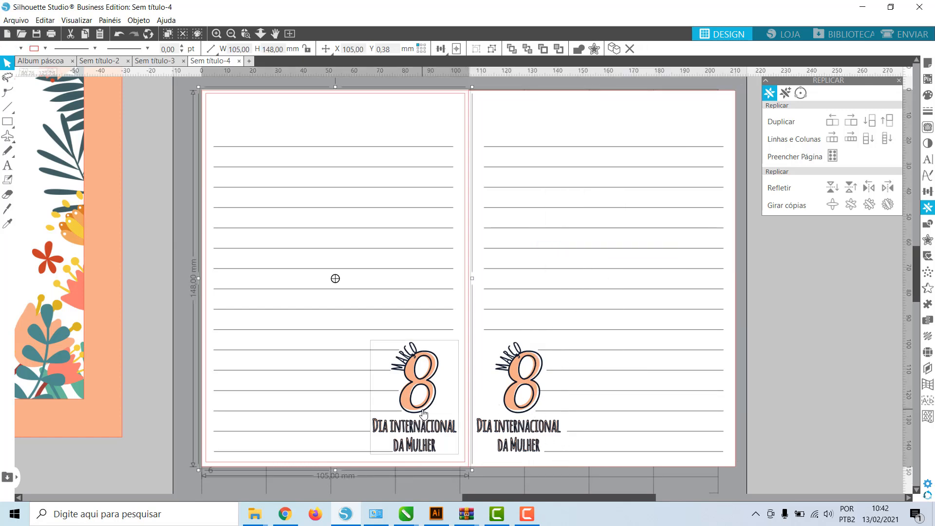
right_click(422, 410)
left_click(460, 290)
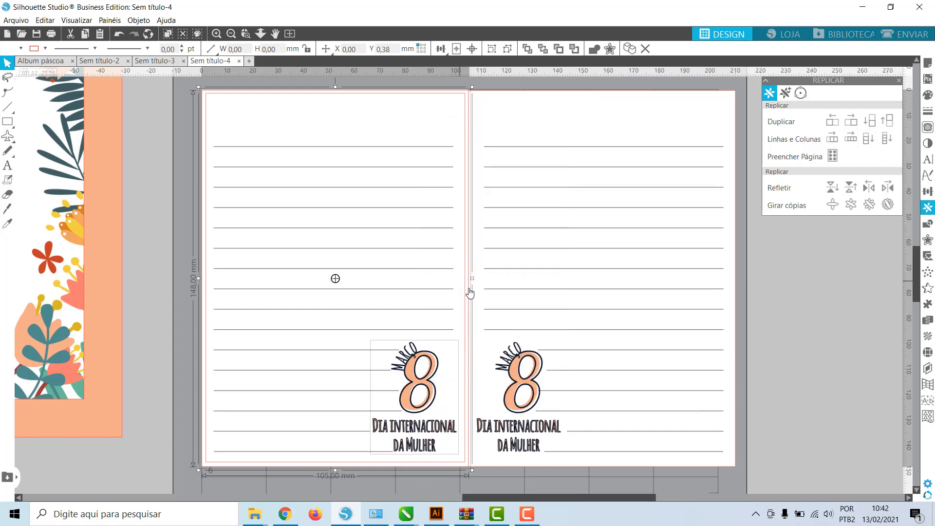
- Move the mirrored page away from the original to X 109.60 mm and Y 0.67 mm, leaving a gap between them
left_click(230, 33)
left_click_drag(562, 324, 568, 326)
left_click(526, 449)
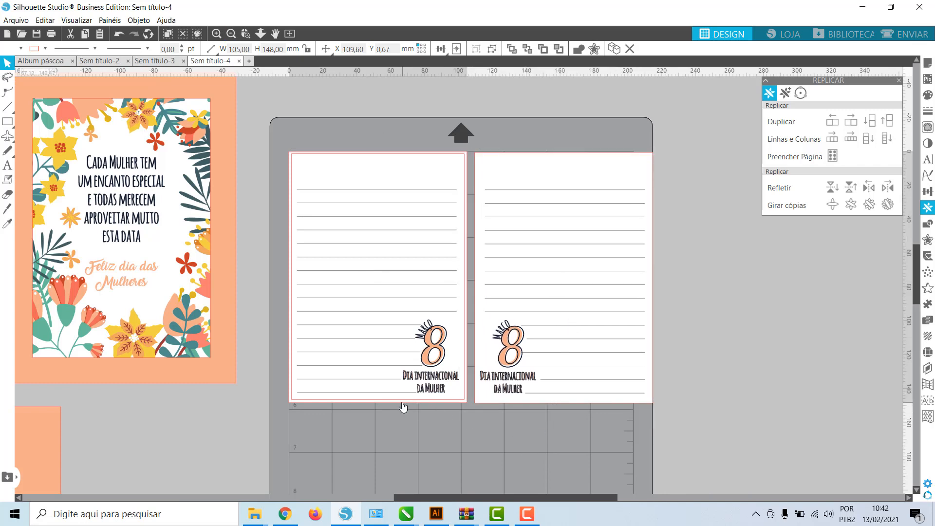
left_click(231, 33)
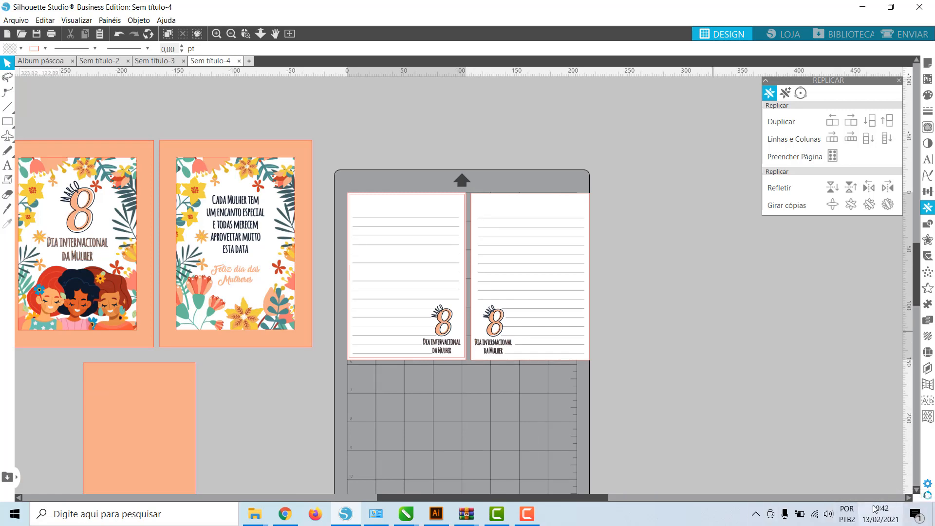
left_click(527, 514)
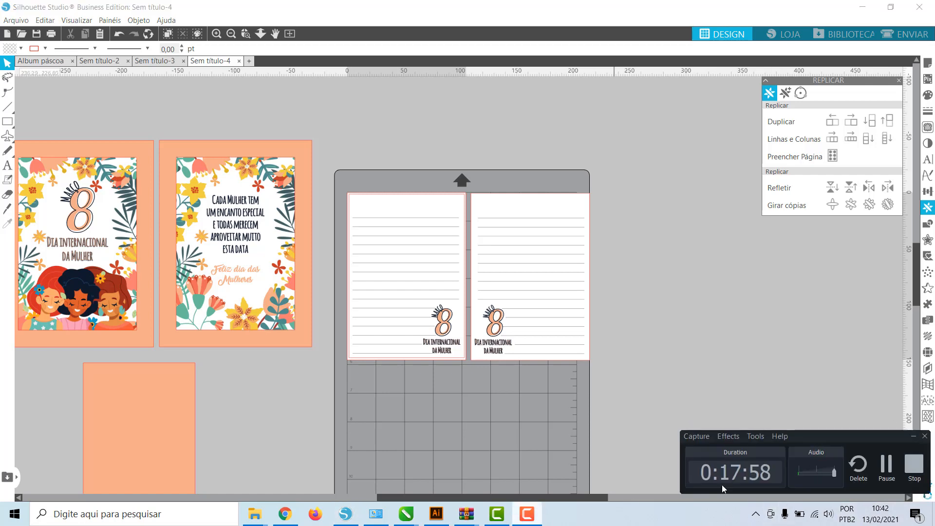